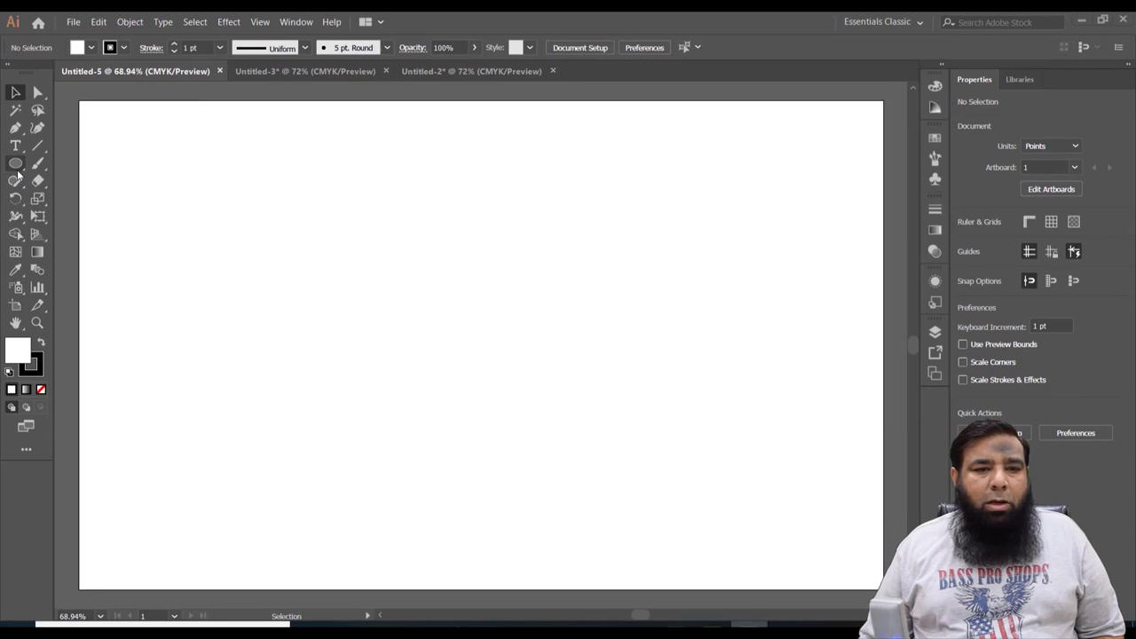
- Draw a 250 pt square and give it a red fill
{"action": "left_click", "coordinate": [17, 169]}
{"action": "left_click", "coordinate": [71, 165]}
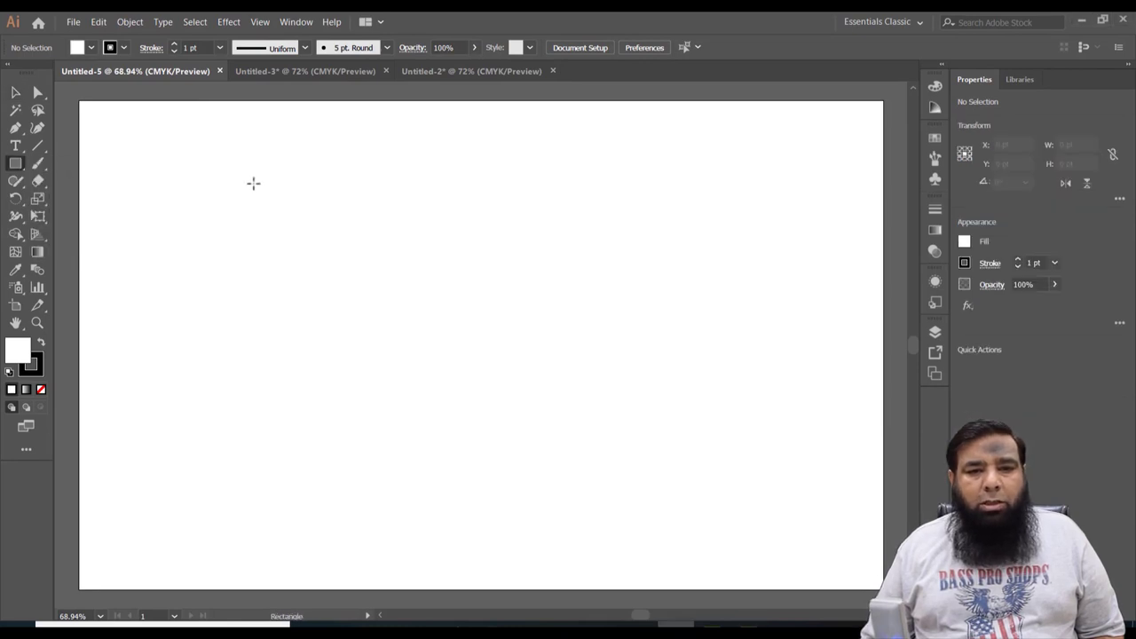
{"action": "left_click_drag", "start_coordinate": [254, 183], "coordinate": [453, 382]}
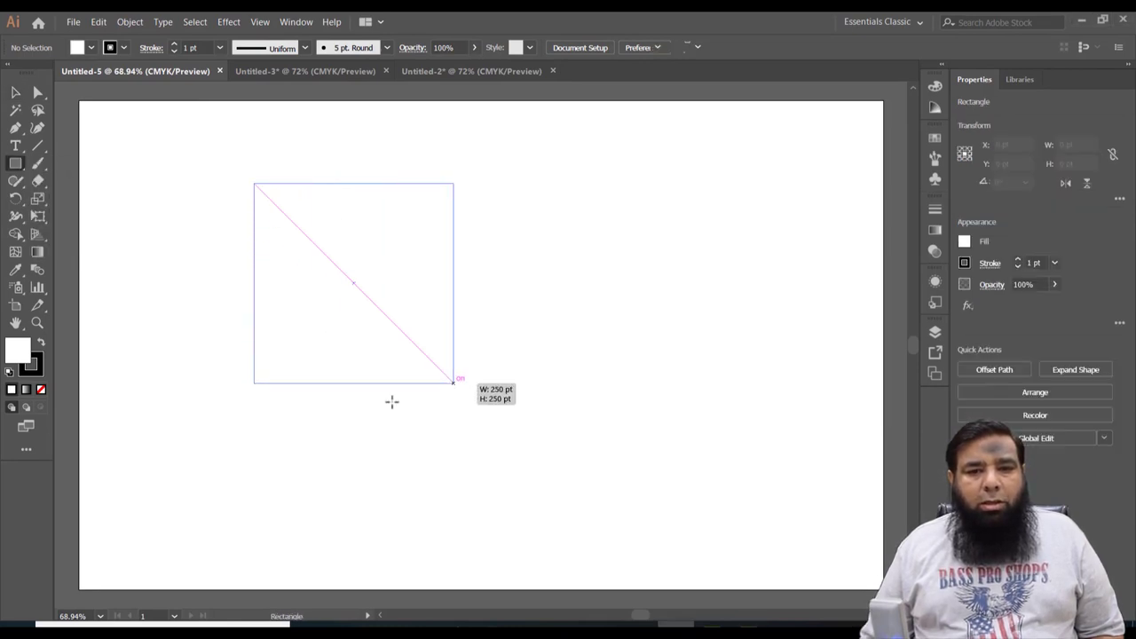
{"action": "left_click_drag", "start_coordinate": [391, 401], "coordinate": [394, 397]}
{"action": "double_click", "coordinate": [22, 355]}
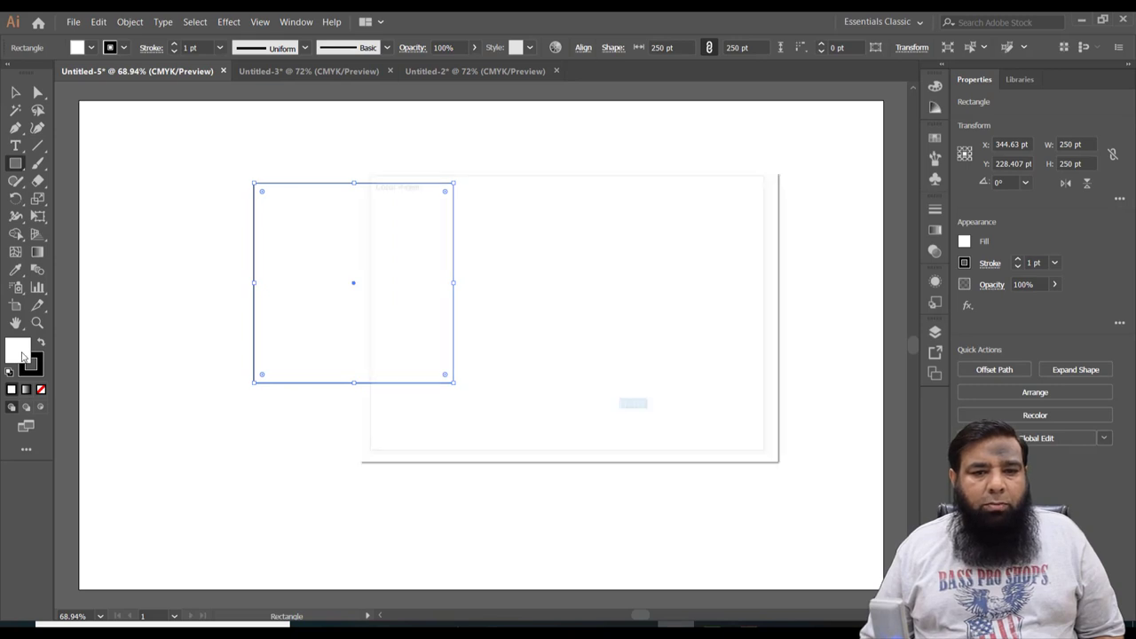
{"action": "left_click", "coordinate": [554, 230]}
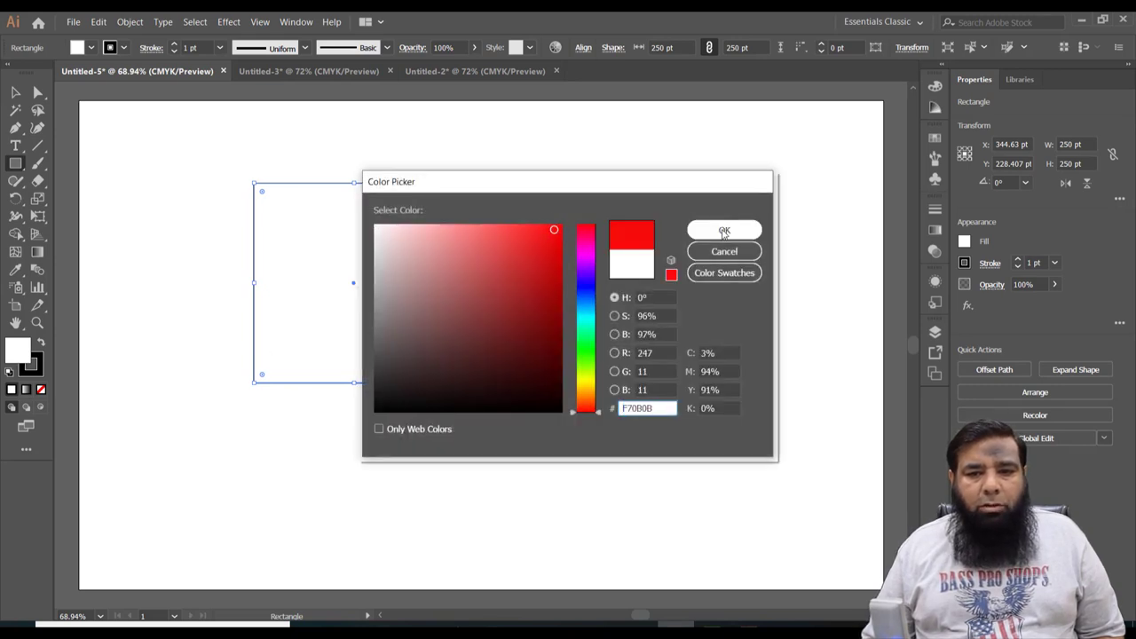
{"action": "left_click", "coordinate": [725, 230]}
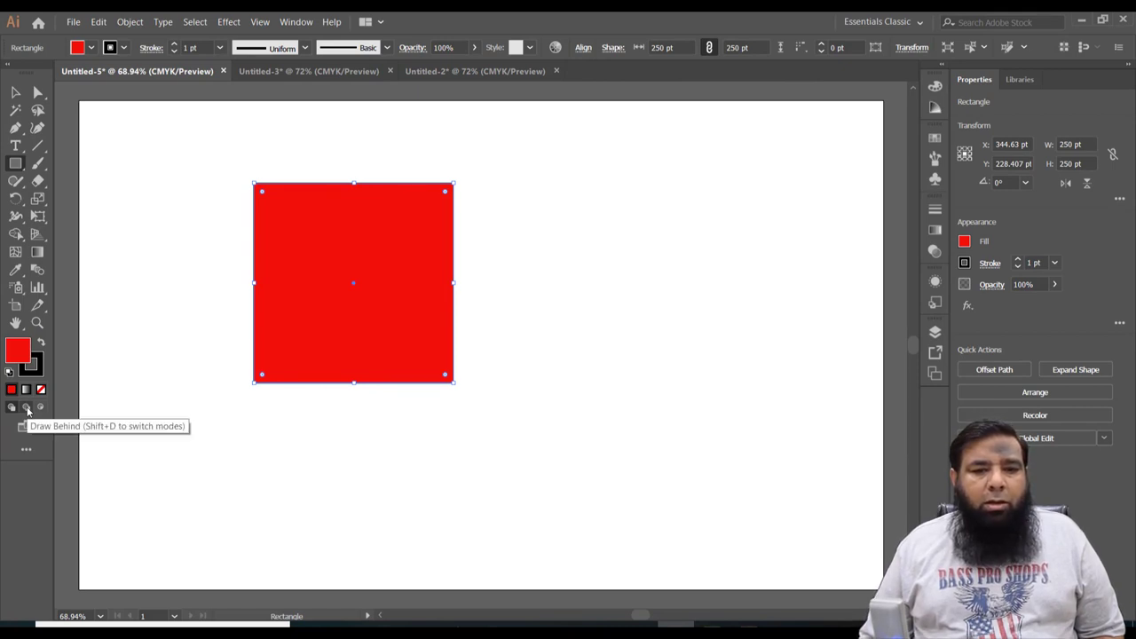
- Turn on Draw Behind and add a cyan circle overlapping the red square
{"action": "left_click", "coordinate": [26, 408]}
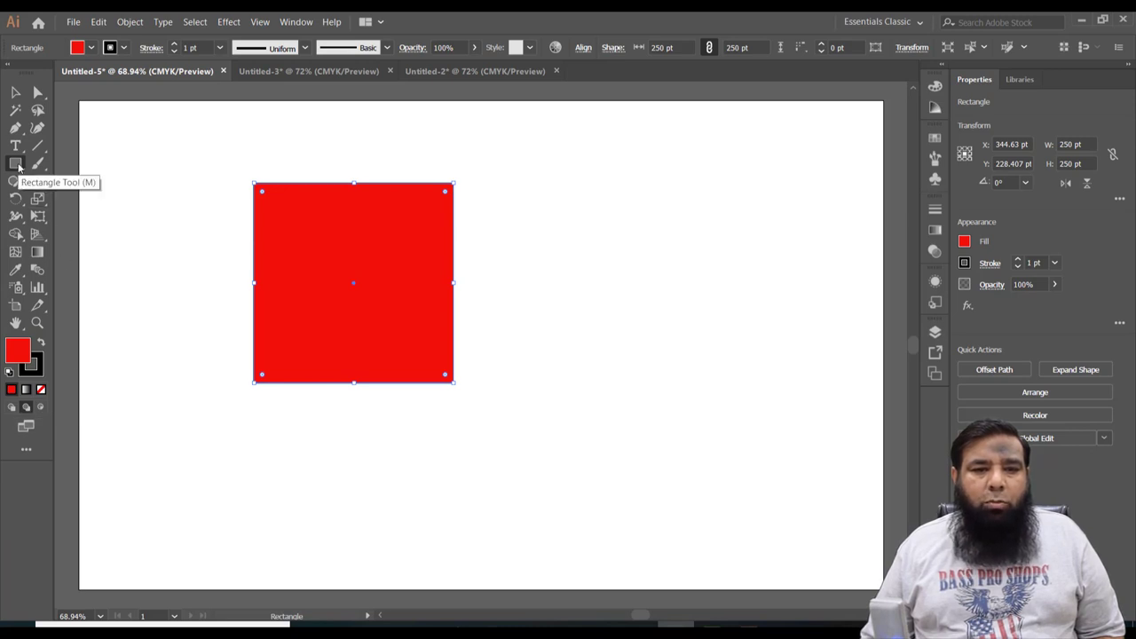
{"action": "left_click_drag", "start_coordinate": [18, 167], "coordinate": [56, 200]}
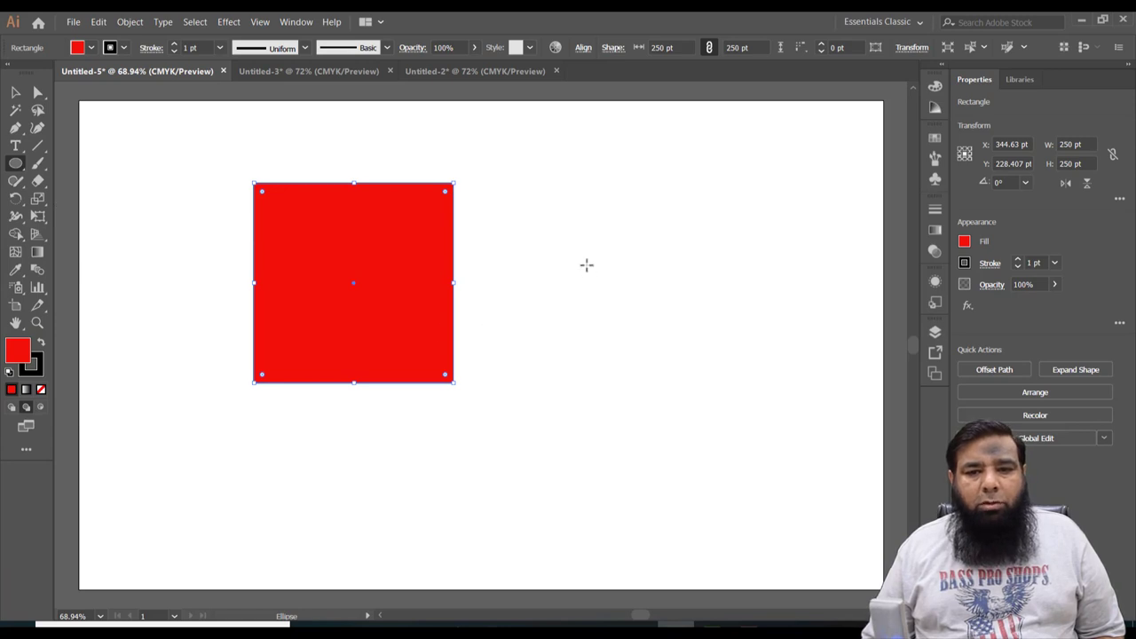
{"action": "left_click_drag", "start_coordinate": [586, 264], "coordinate": [391, 460]}
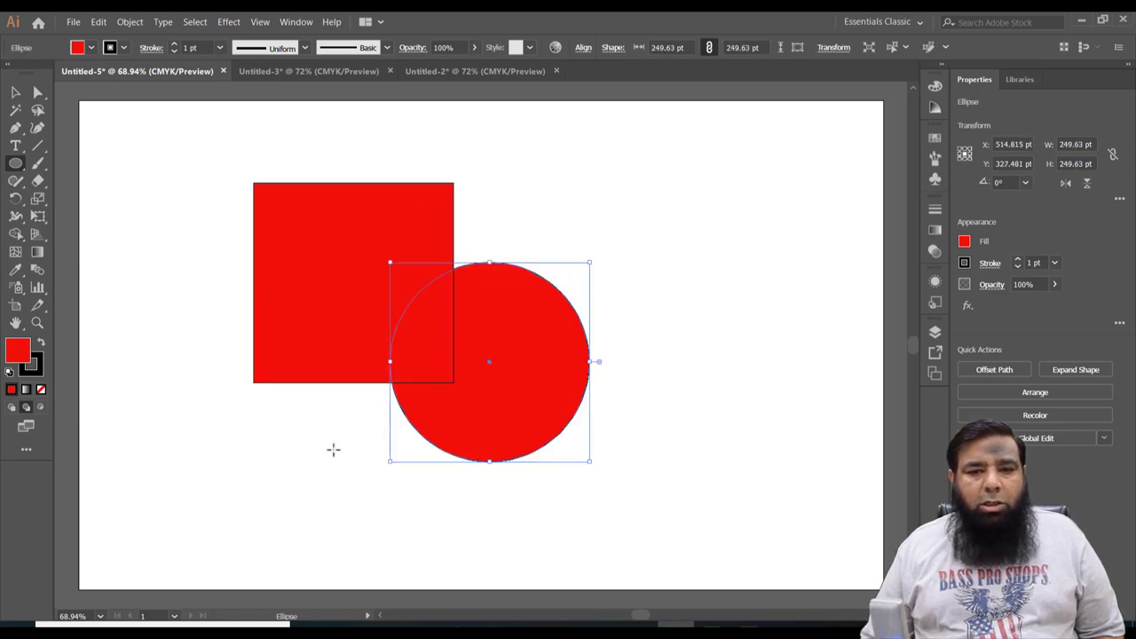
{"action": "double_click", "coordinate": [18, 351]}
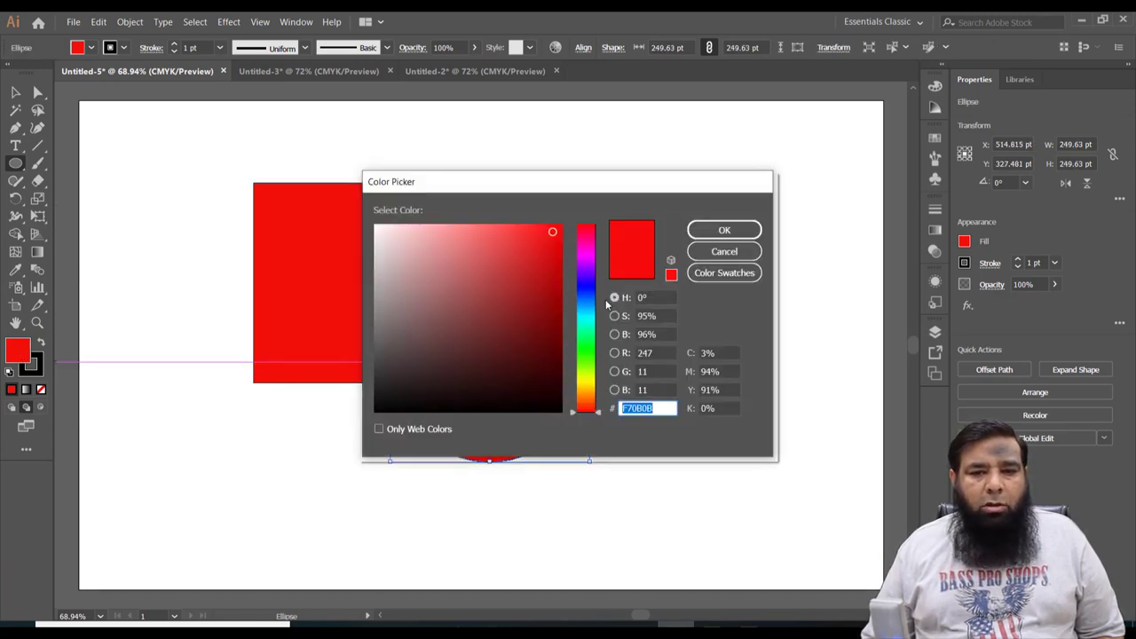
{"action": "left_click", "coordinate": [586, 315]}
{"action": "left_click", "coordinate": [725, 230]}
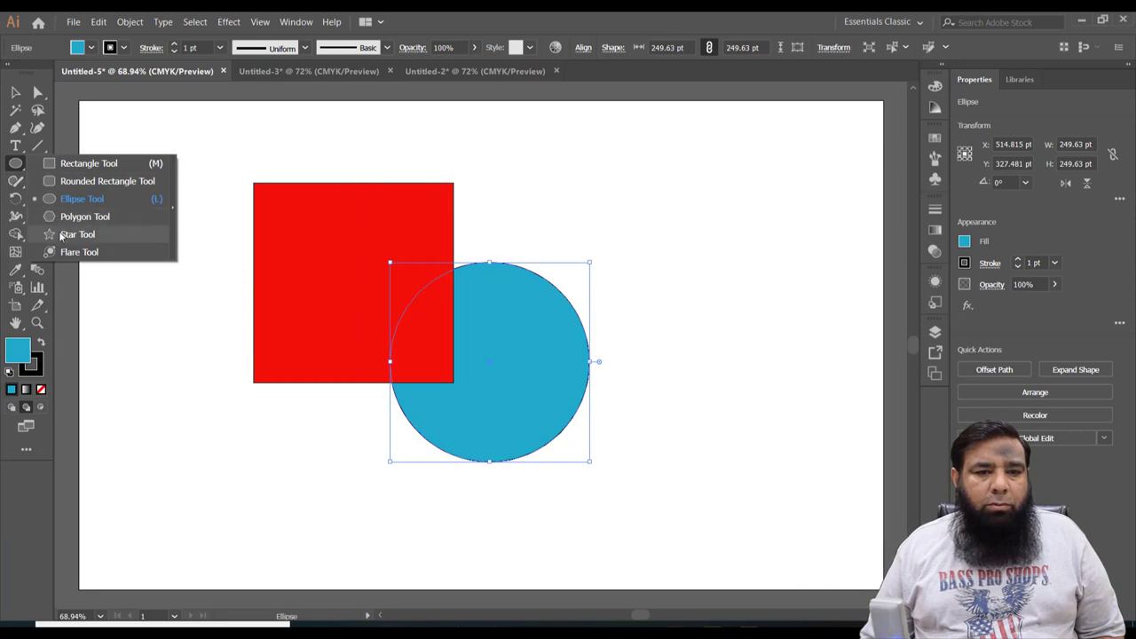
- Add a star at the top-left and a polygon above the square, then select all shapes
{"action": "left_click_drag", "start_coordinate": [11, 168], "coordinate": [71, 235]}
{"action": "left_click_drag", "start_coordinate": [185, 161], "coordinate": [288, 272]}
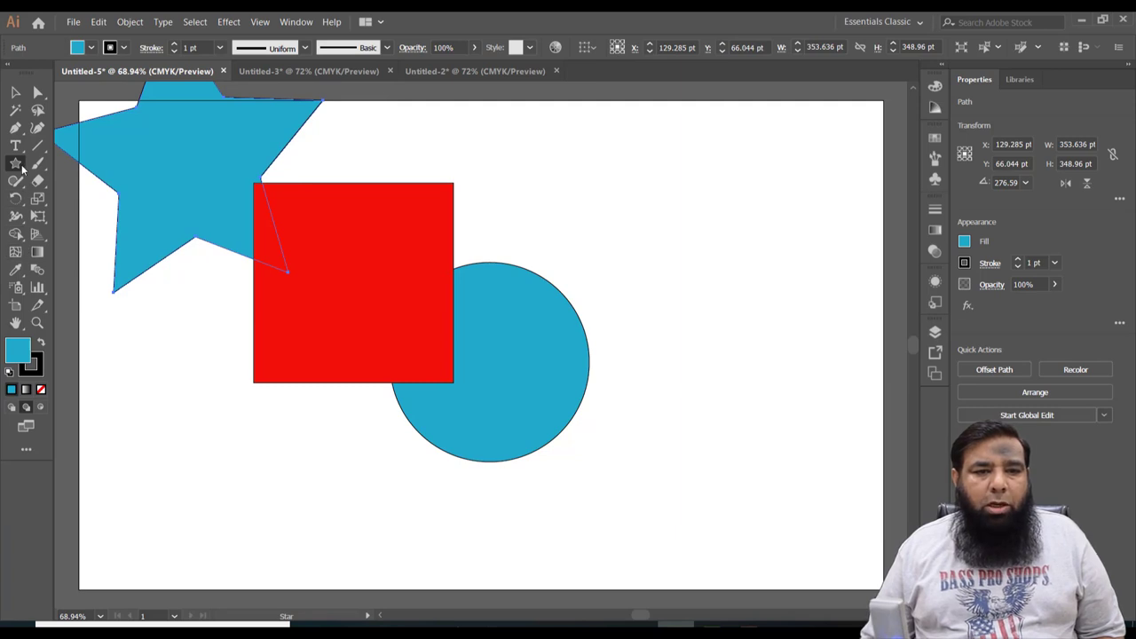
{"action": "left_click_drag", "start_coordinate": [22, 168], "coordinate": [88, 216]}
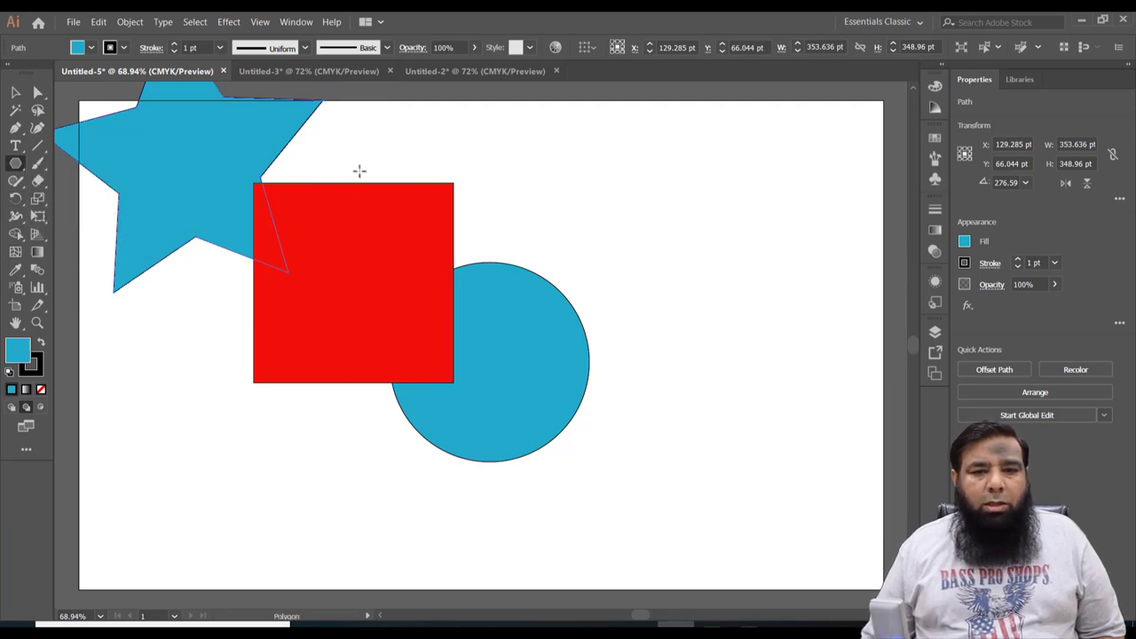
{"action": "left_click_drag", "start_coordinate": [360, 171], "coordinate": [418, 286]}
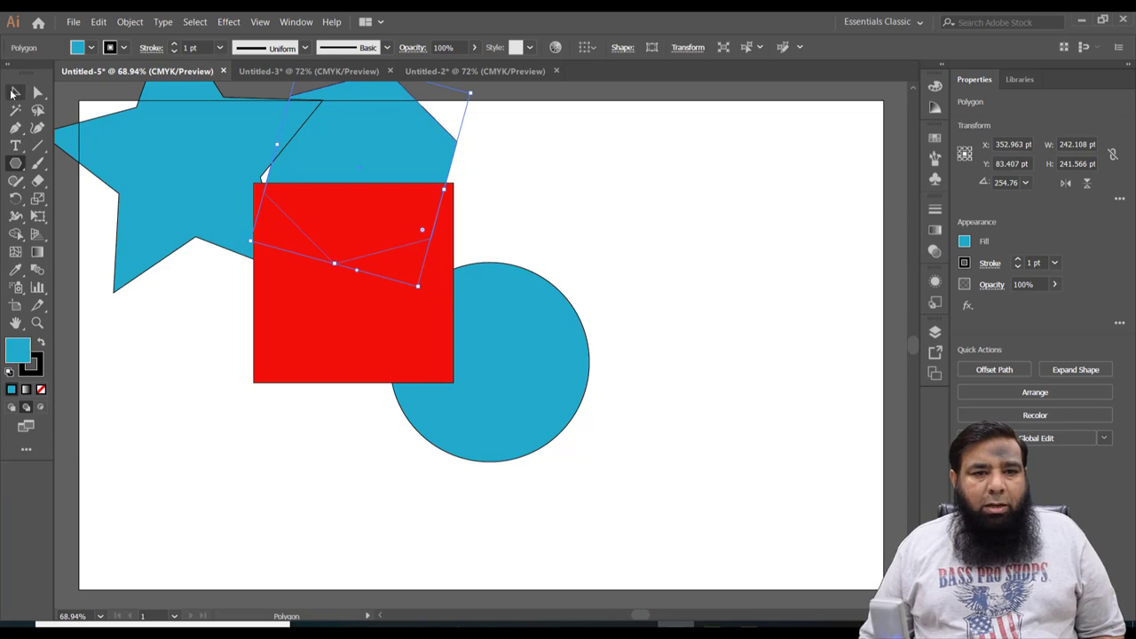
{"action": "left_click", "coordinate": [15, 91]}
{"action": "mouse_move", "coordinate": [624, 152]}
{"action": "left_mouse_down"}
{"action": "mouse_move", "coordinate": [154, 350]}
{"action": "mouse_move", "coordinate": [127, 397]}
{"action": "left_mouse_up"}
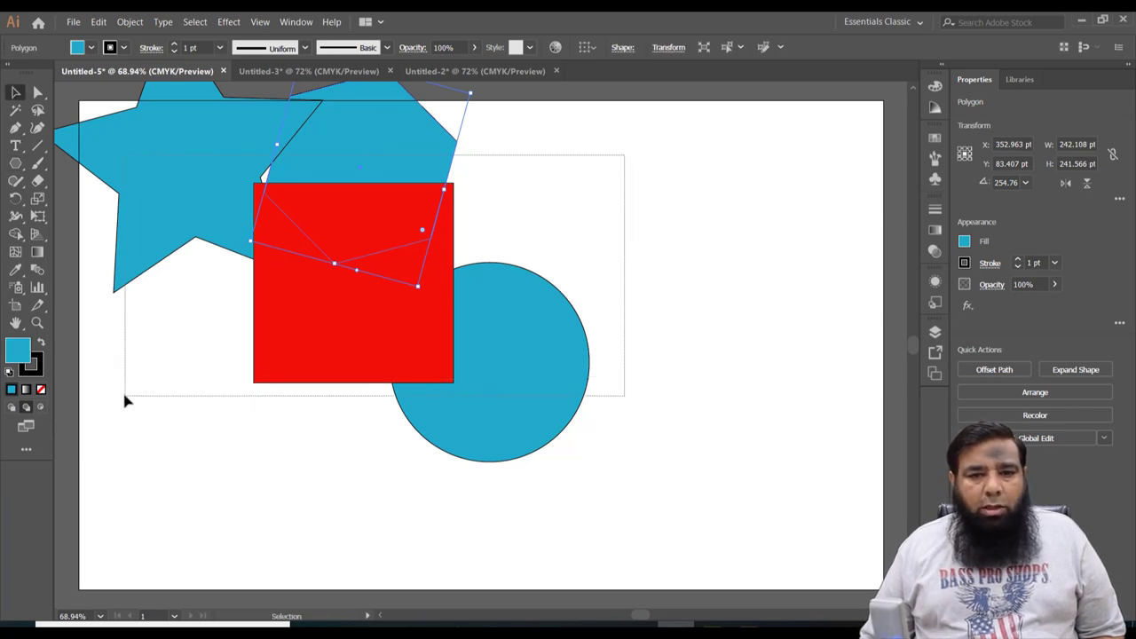
- Delete the practice shapes, draw a 257 × 411 pt rectangle, and enable Draw Inside mode
{"action": "key", "text": "Delete"}
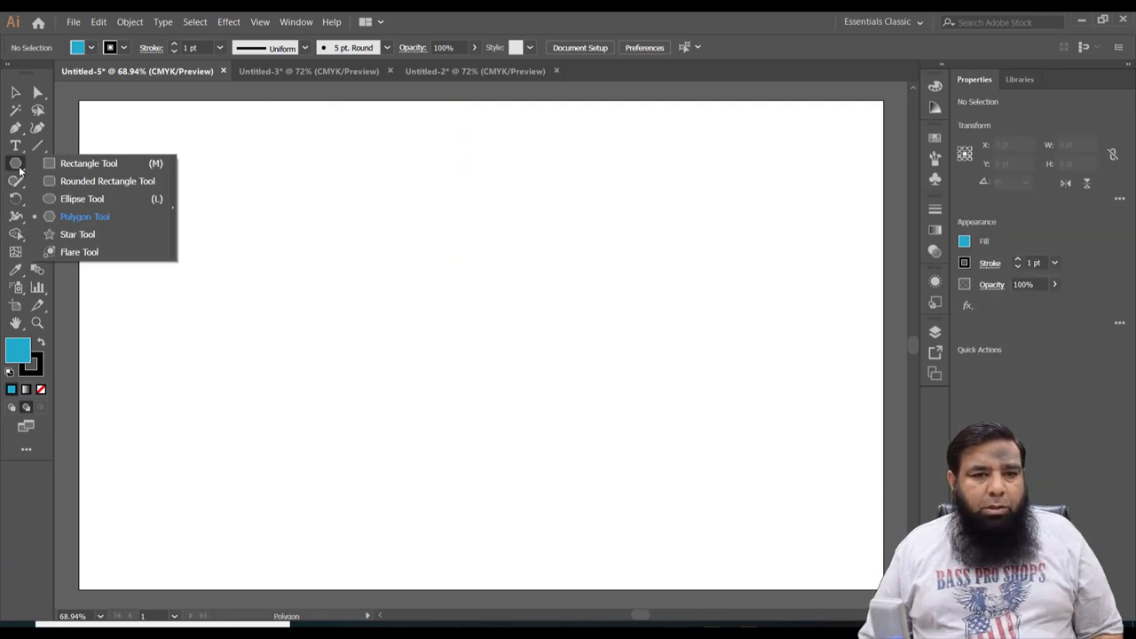
{"action": "left_click_drag", "start_coordinate": [15, 163], "coordinate": [62, 163]}
{"action": "mouse_move", "coordinate": [318, 172]}
{"action": "left_mouse_down"}
{"action": "mouse_move", "coordinate": [521, 502]}
{"action": "mouse_move", "coordinate": [481, 496]}
{"action": "left_mouse_up"}
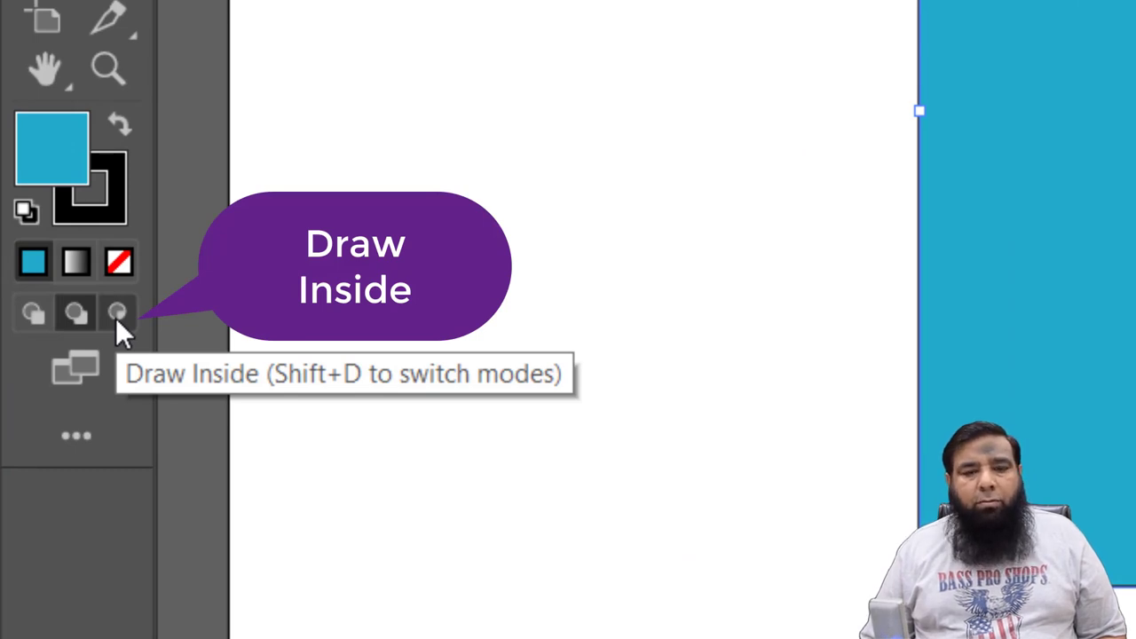
{"action": "left_click", "coordinate": [118, 330]}
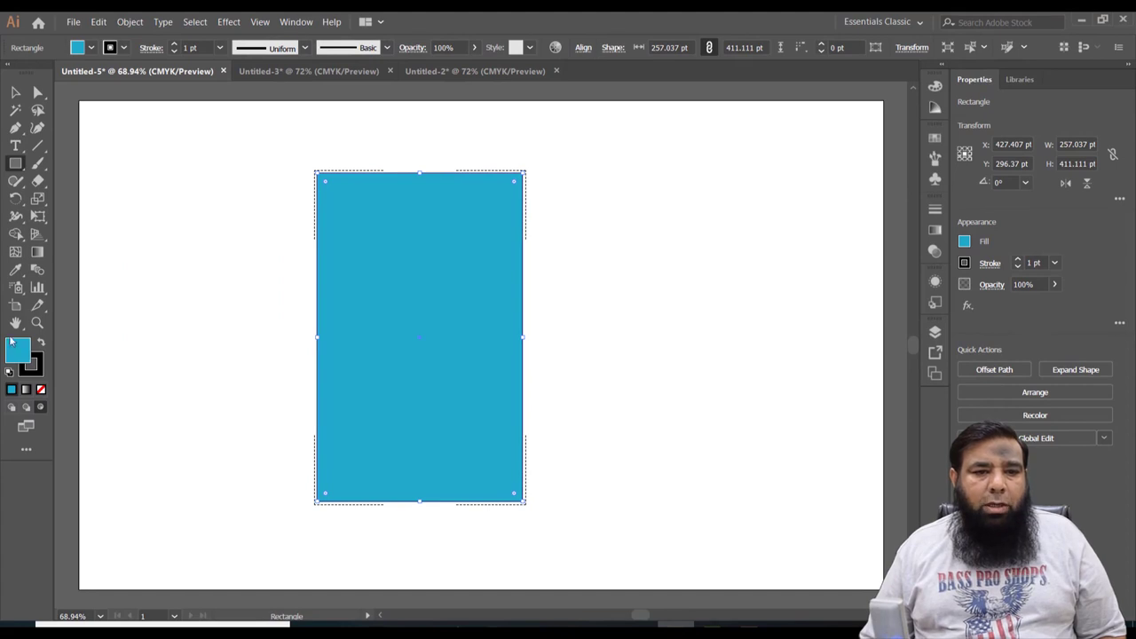
- Draw a green-filled ellipse over the rectangle's left edge
{"action": "left_click", "coordinate": [15, 164]}
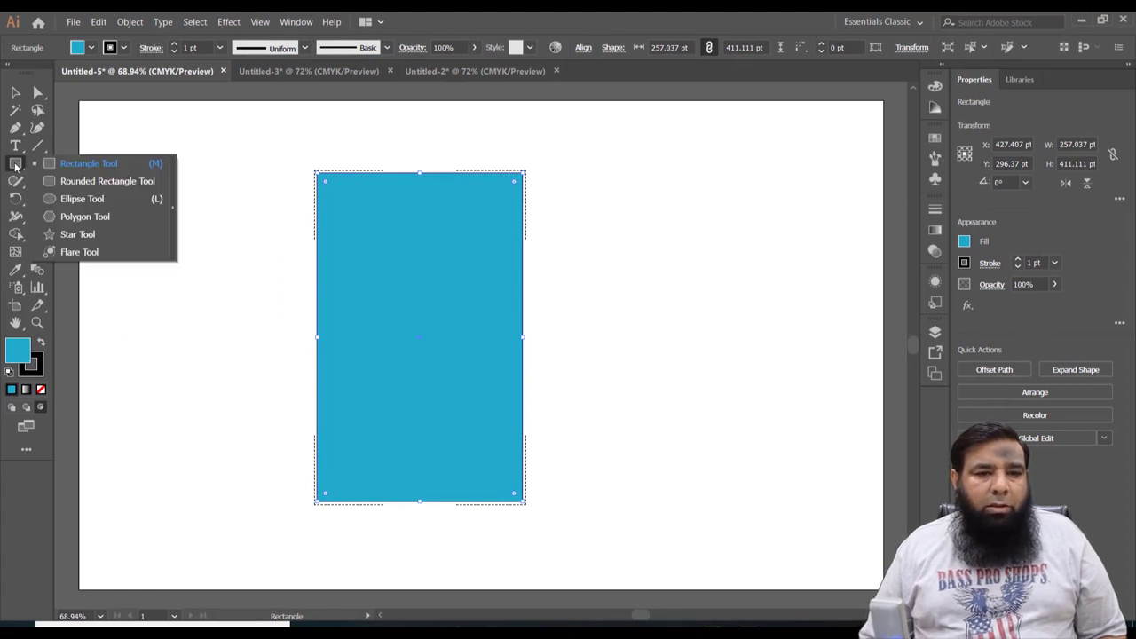
{"action": "left_click", "coordinate": [53, 200]}
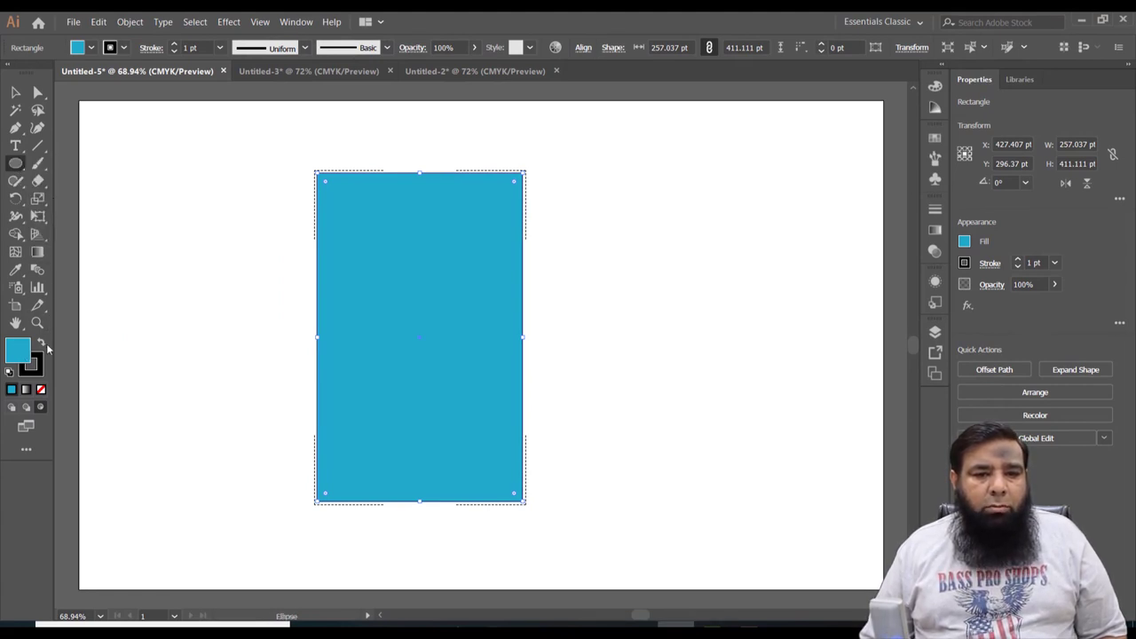
{"action": "left_click_drag", "start_coordinate": [279, 218], "coordinate": [391, 347]}
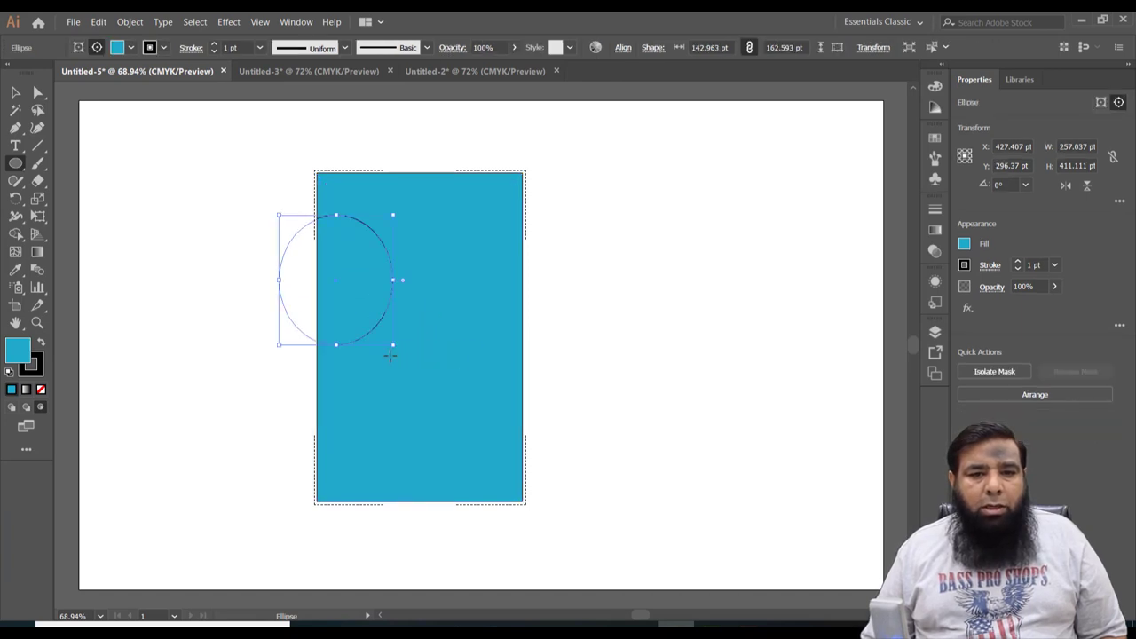
{"action": "double_click", "coordinate": [22, 359]}
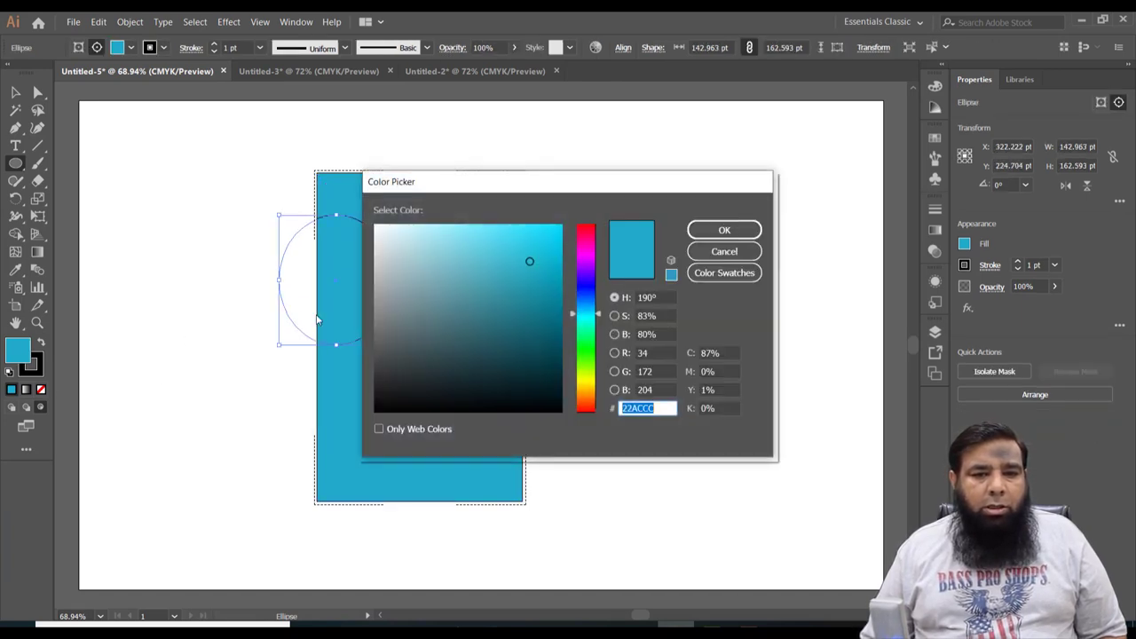
{"action": "left_click", "coordinate": [590, 350]}
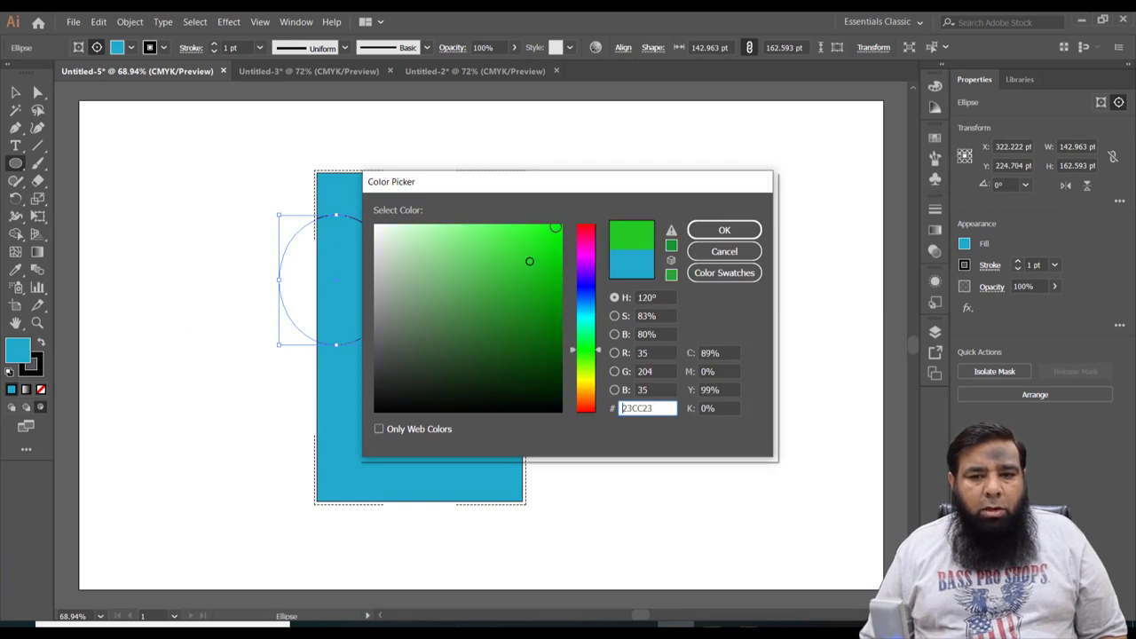
{"action": "left_click", "coordinate": [557, 229]}
{"action": "left_click", "coordinate": [723, 230]}
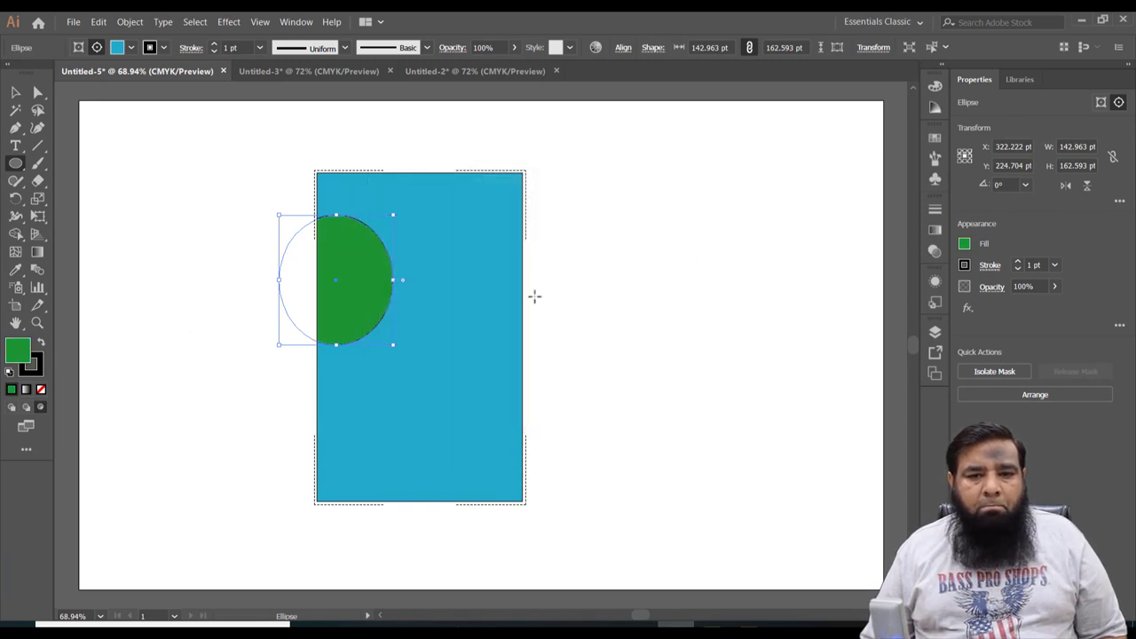
- Deselect, set the stroke to none and the fill to bright yellow-green
{"action": "key", "text": "v"}
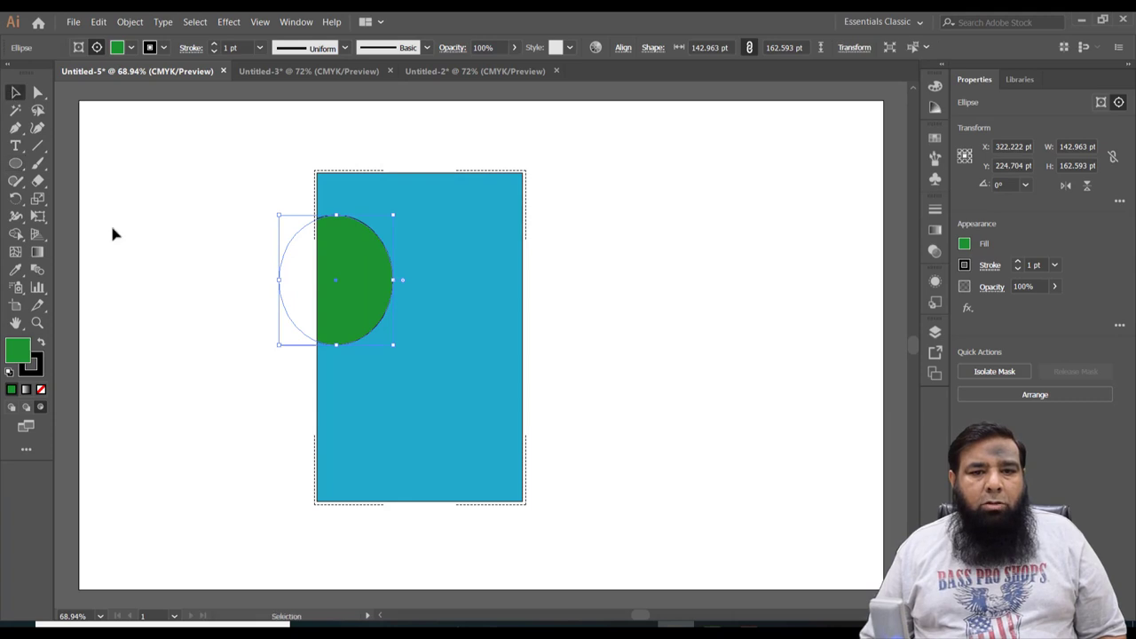
{"action": "left_click", "coordinate": [164, 346]}
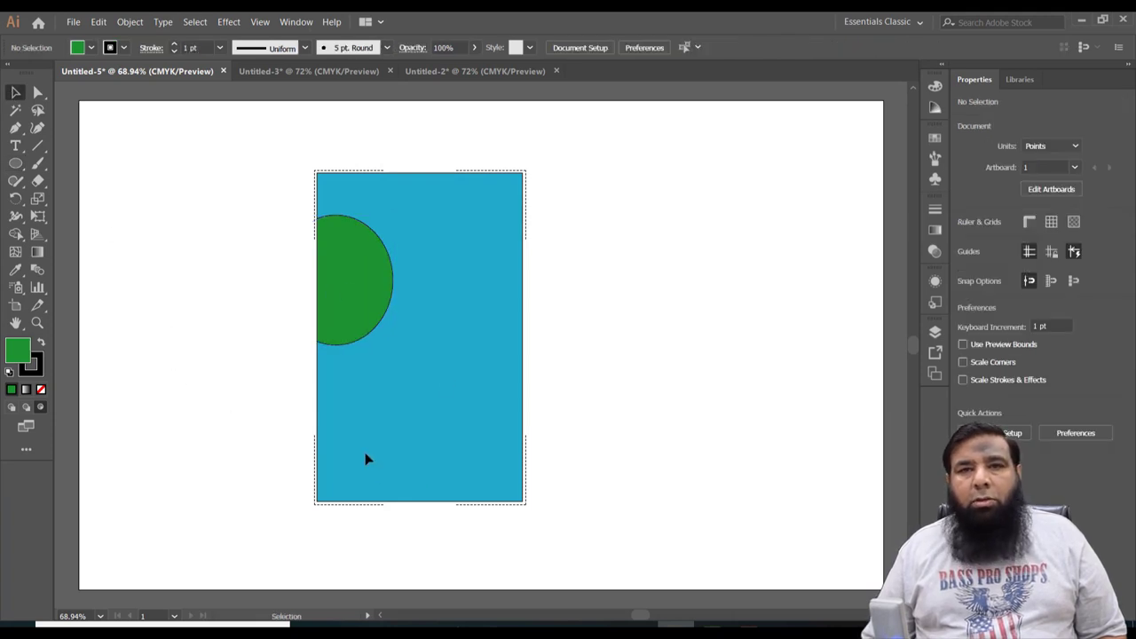
{"action": "left_click", "coordinate": [39, 374]}
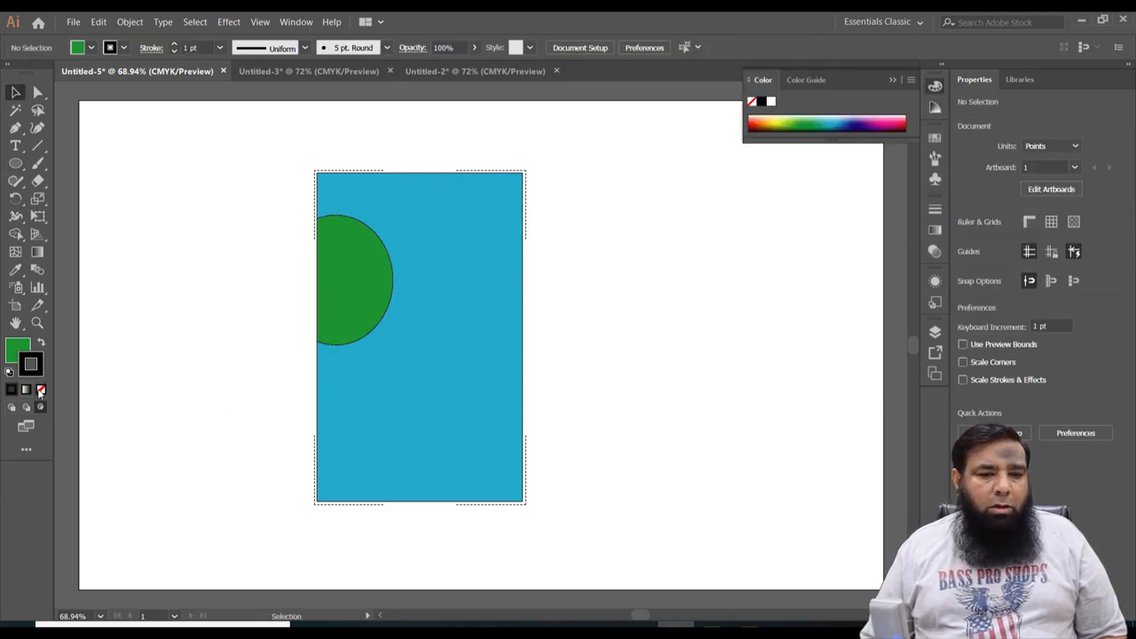
{"action": "left_click", "coordinate": [40, 390]}
{"action": "double_click", "coordinate": [12, 353]}
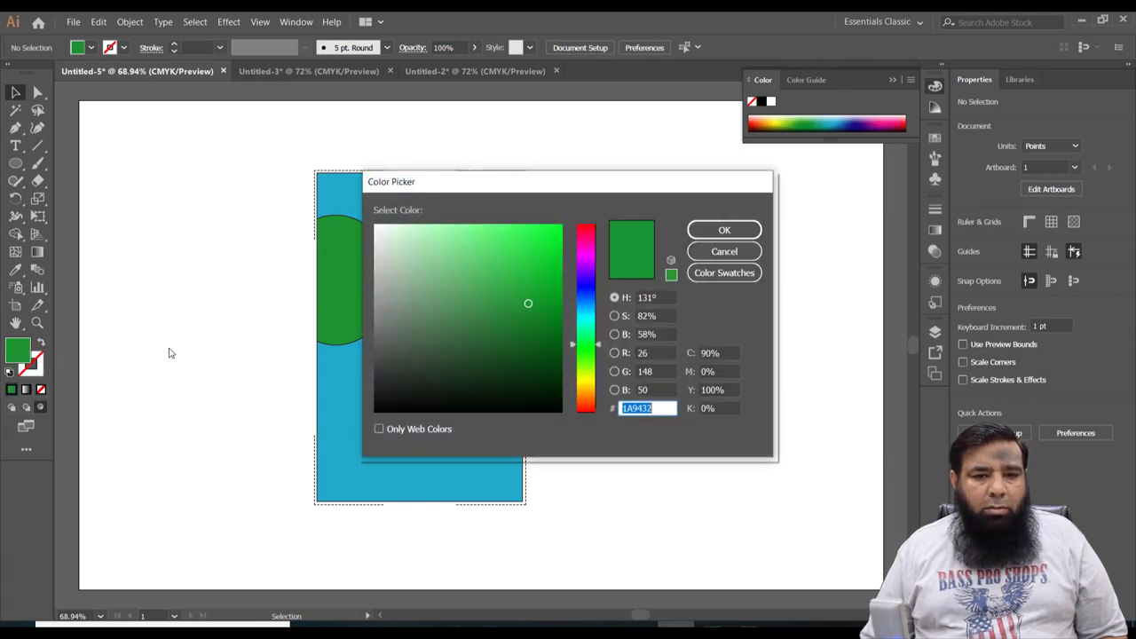
{"action": "left_click", "coordinate": [585, 374]}
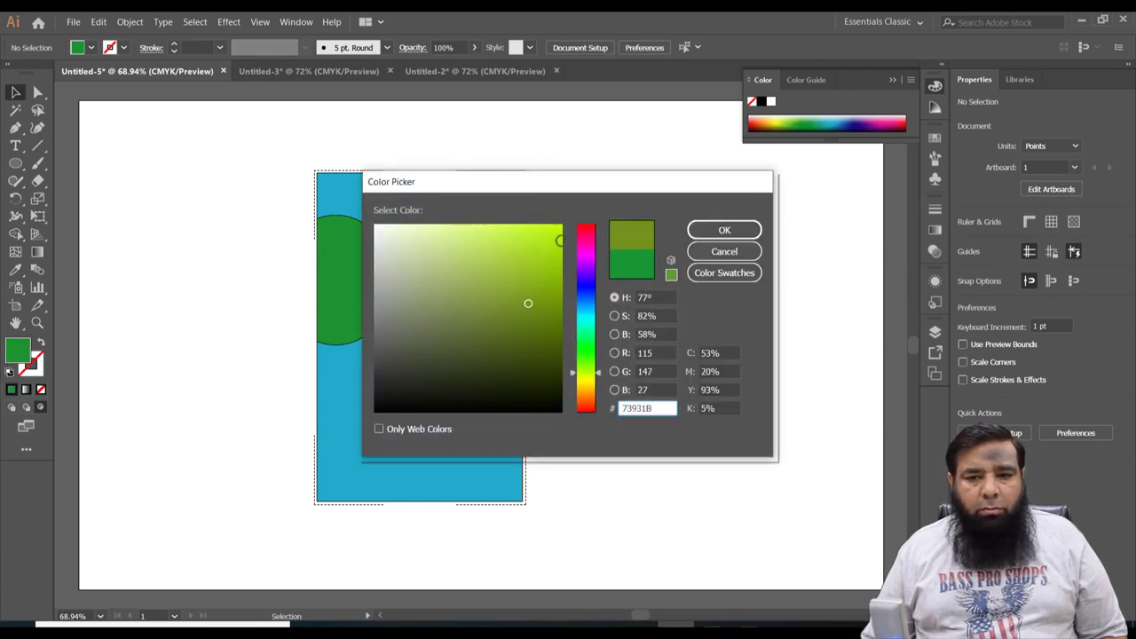
{"action": "left_click", "coordinate": [560, 230]}
{"action": "left_click", "coordinate": [725, 230]}
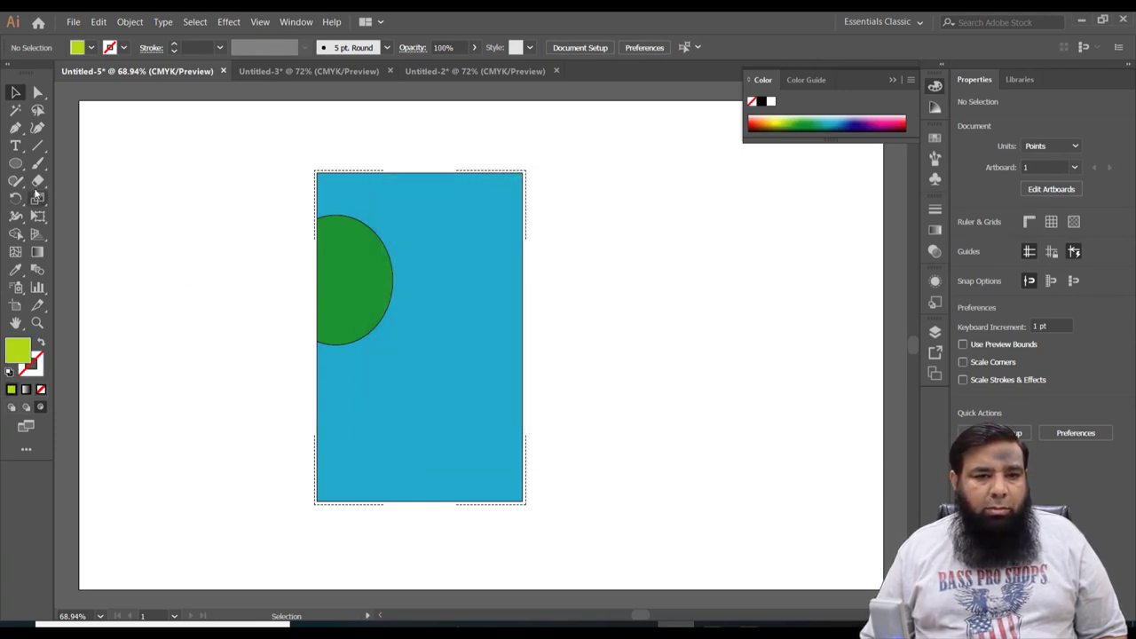
- Draw a yellow-green hexagon at the rectangle's top
{"action": "left_click", "coordinate": [16, 163]}
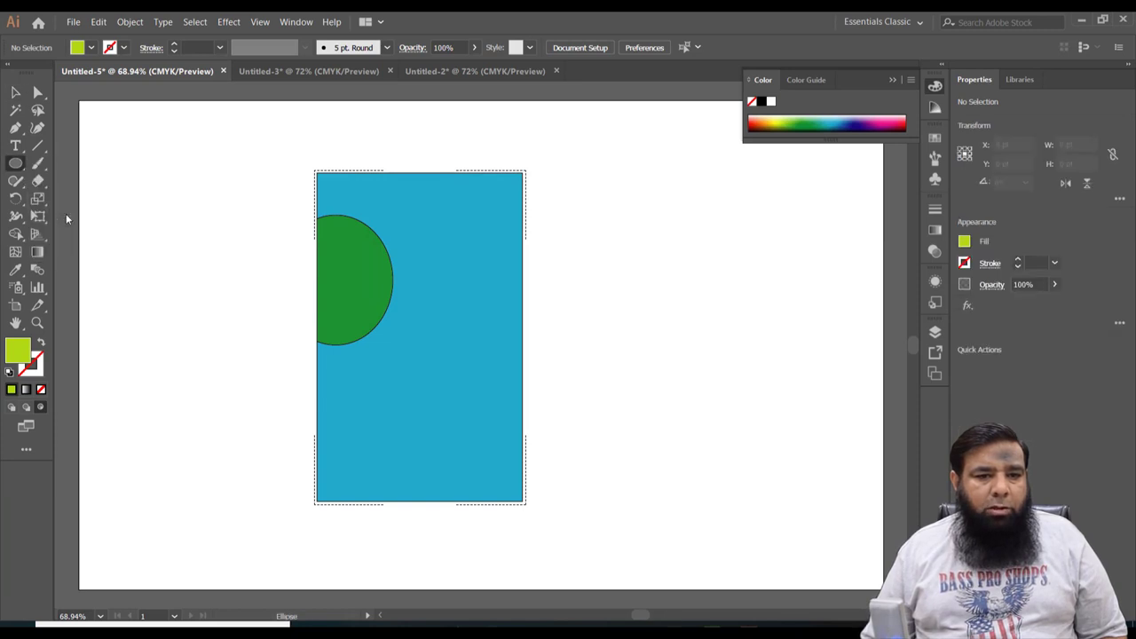
{"action": "left_click_drag", "start_coordinate": [417, 234], "coordinate": [479, 282]}
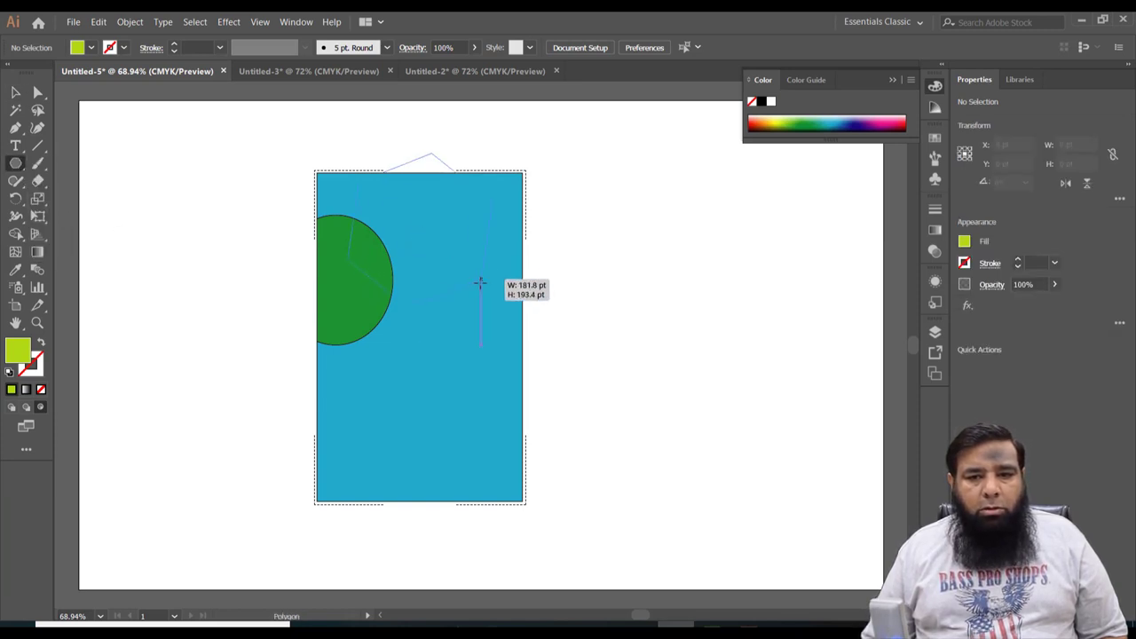
{"action": "left_click_drag", "start_coordinate": [479, 282], "coordinate": [485, 294]}
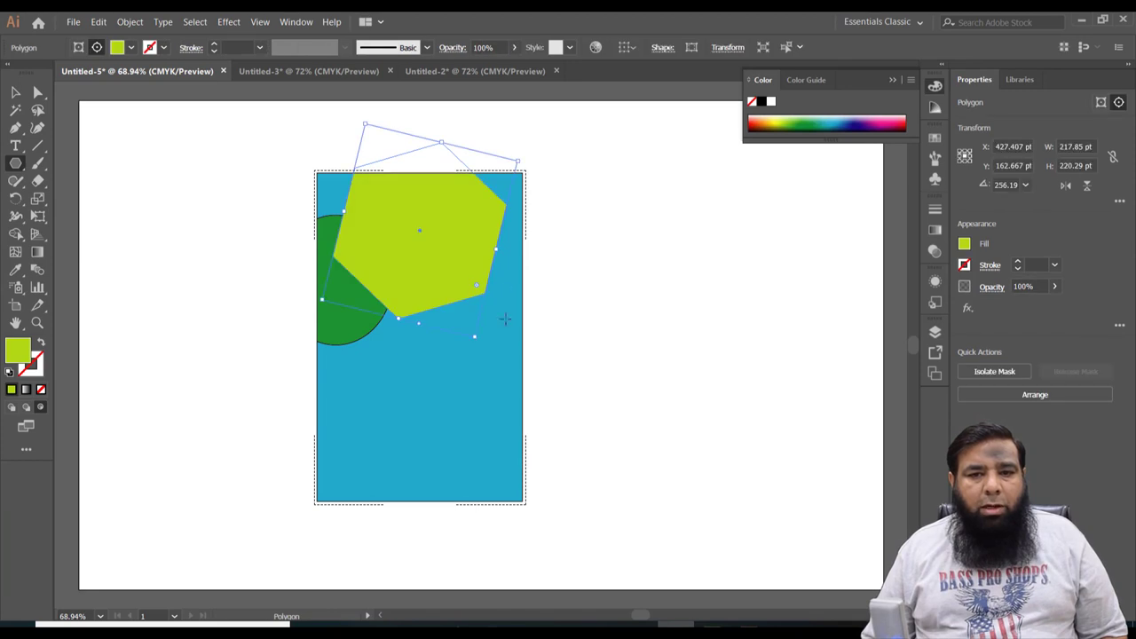
{"action": "left_click", "coordinate": [16, 93]}
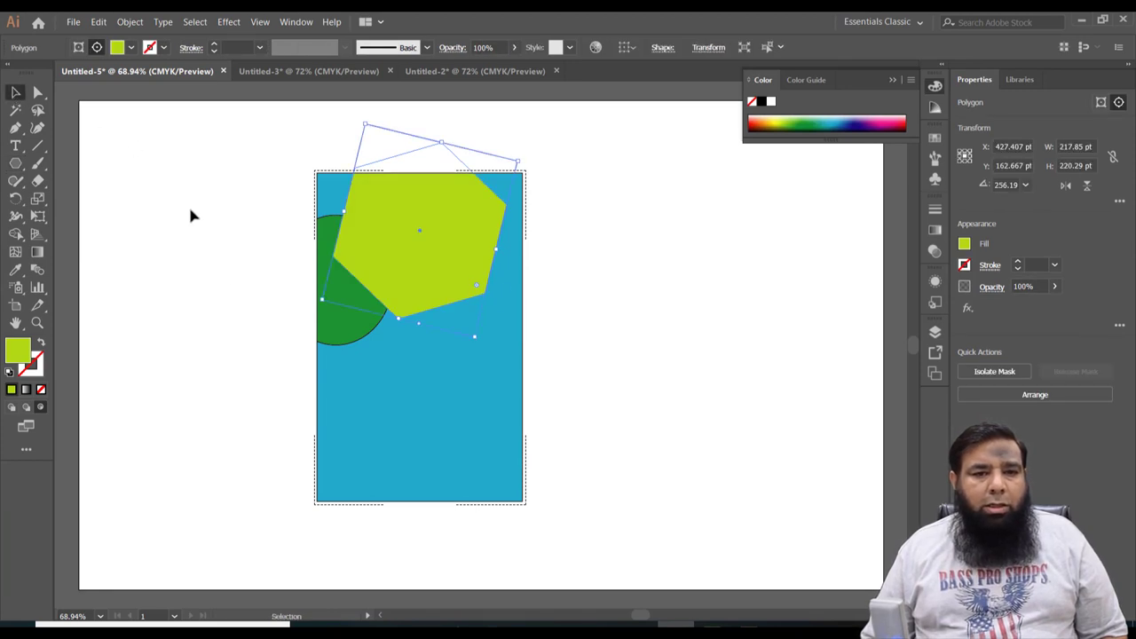
{"action": "left_click", "coordinate": [194, 210]}
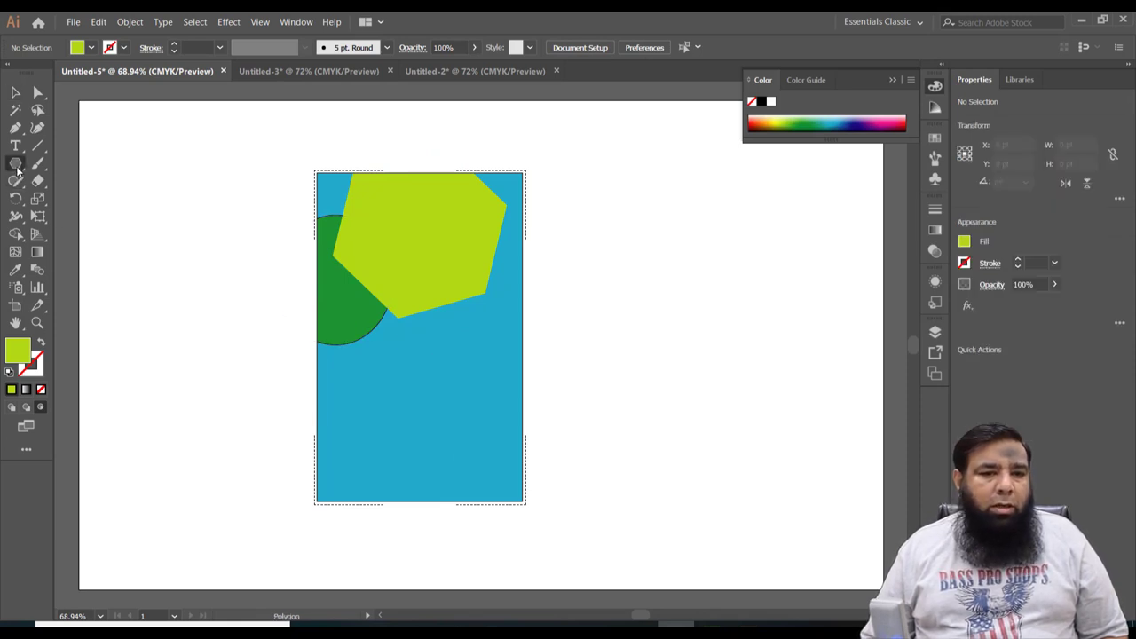
- Draw a dark navy star on the rectangle's right side
{"action": "left_click_drag", "start_coordinate": [16, 165], "coordinate": [62, 233]}
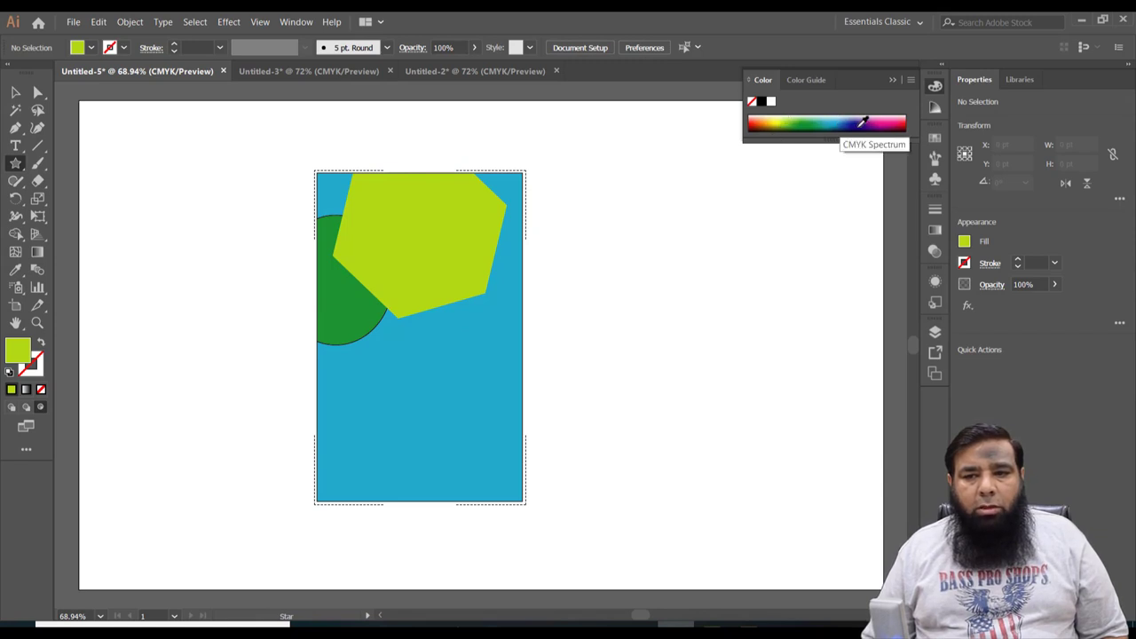
{"action": "left_click", "coordinate": [859, 125]}
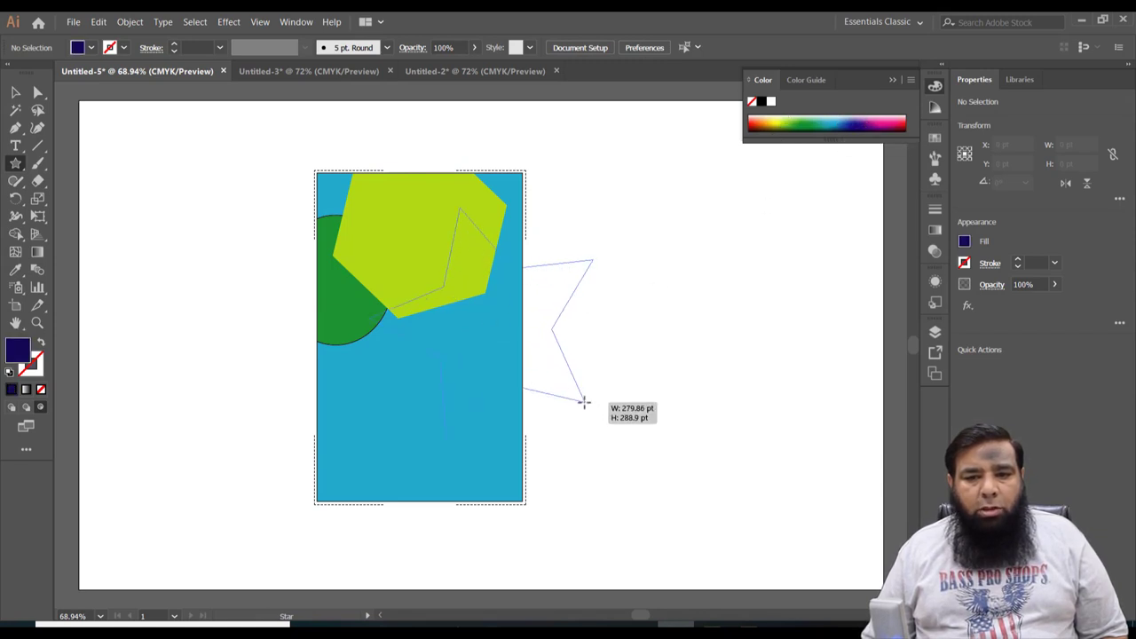
{"action": "left_click_drag", "start_coordinate": [489, 326], "coordinate": [584, 402]}
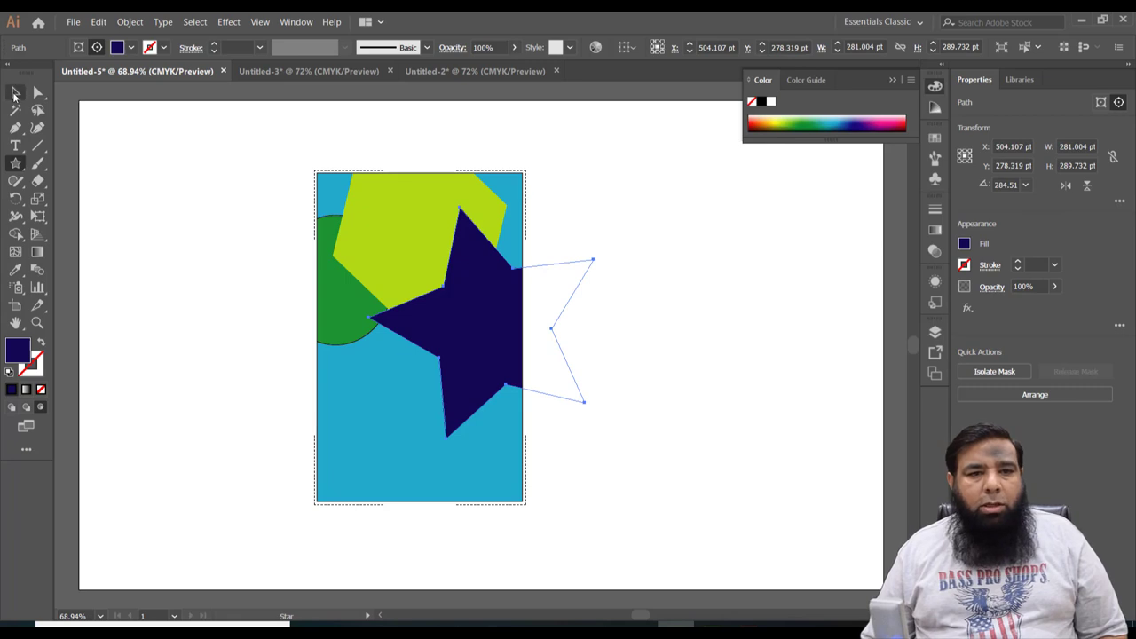
{"action": "left_click", "coordinate": [15, 93]}
{"action": "left_click", "coordinate": [218, 451]}
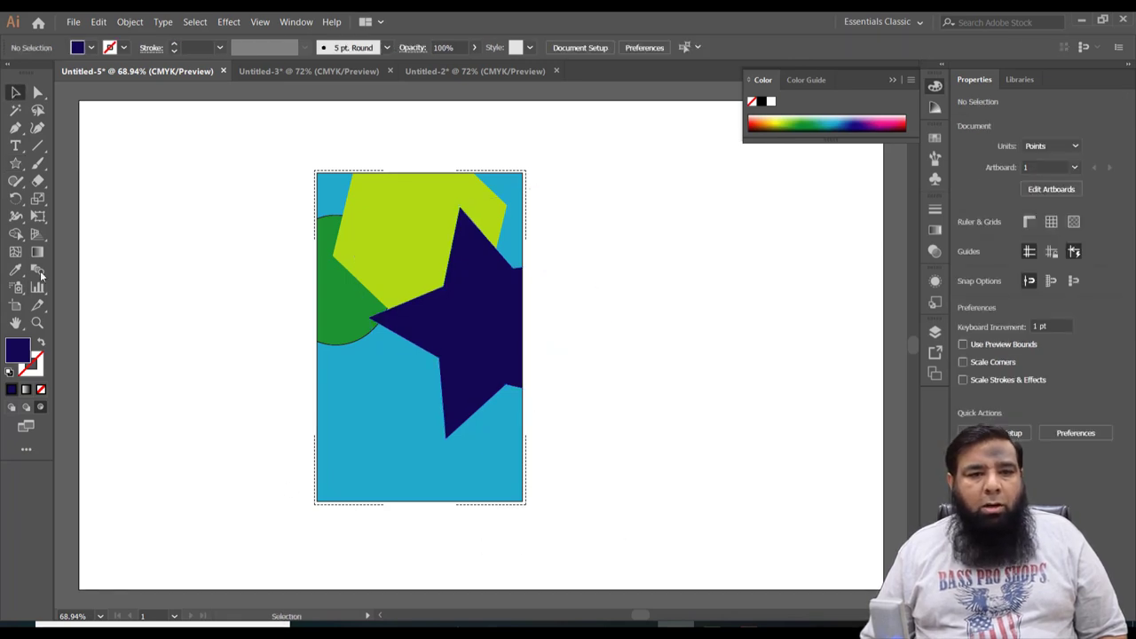
- Draw two navy ellipses at the rectangle's lower left and lower right, then return to Draw Normal
{"action": "left_click", "coordinate": [15, 182]}
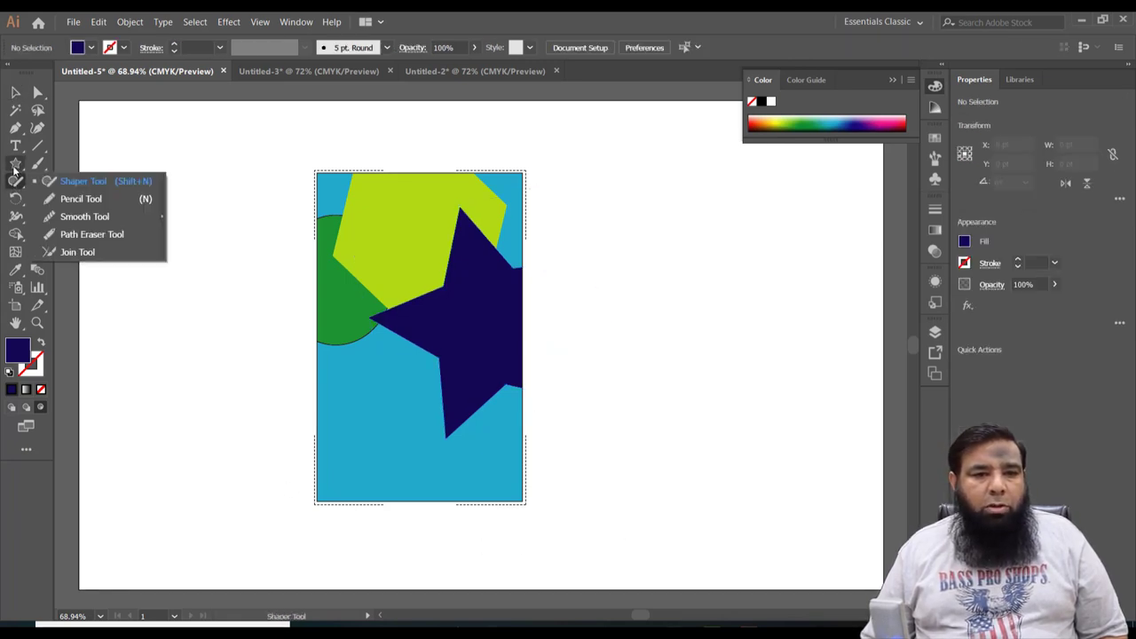
{"action": "left_click", "coordinate": [15, 164]}
{"action": "left_click", "coordinate": [71, 199]}
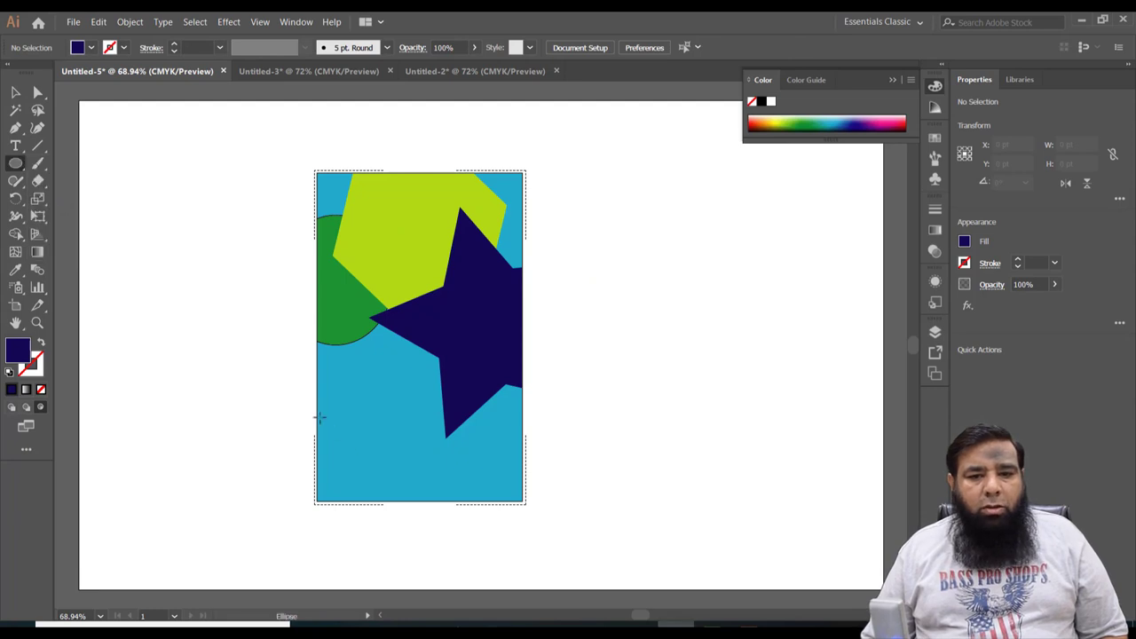
{"action": "left_click_drag", "start_coordinate": [300, 399], "coordinate": [407, 505]}
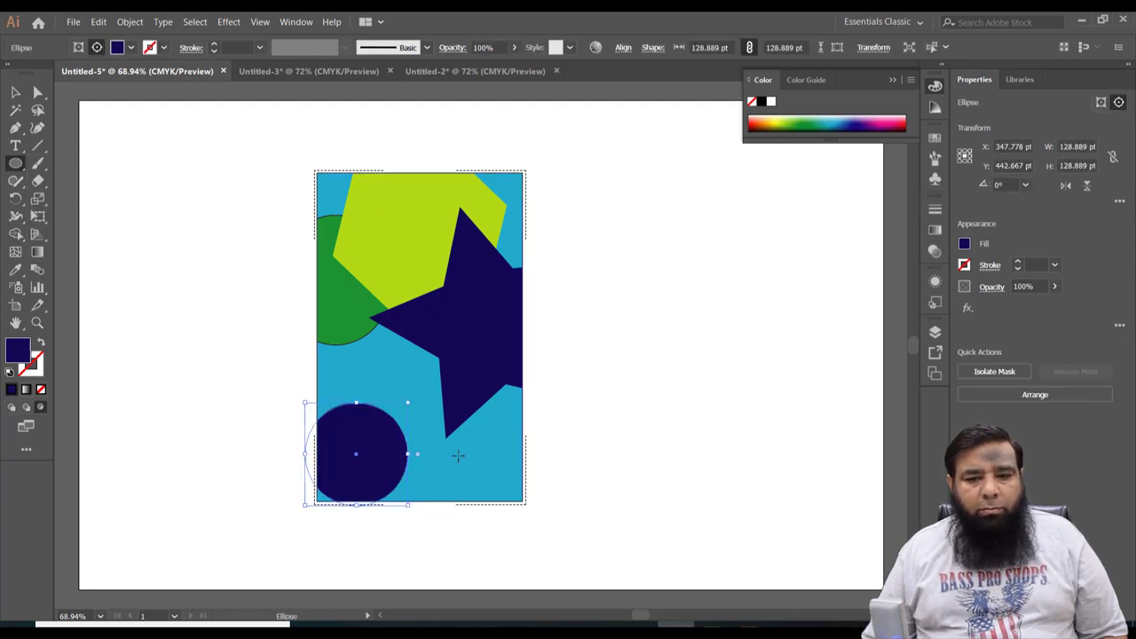
{"action": "left_click_drag", "start_coordinate": [483, 470], "coordinate": [546, 513]}
{"action": "left_click", "coordinate": [15, 92]}
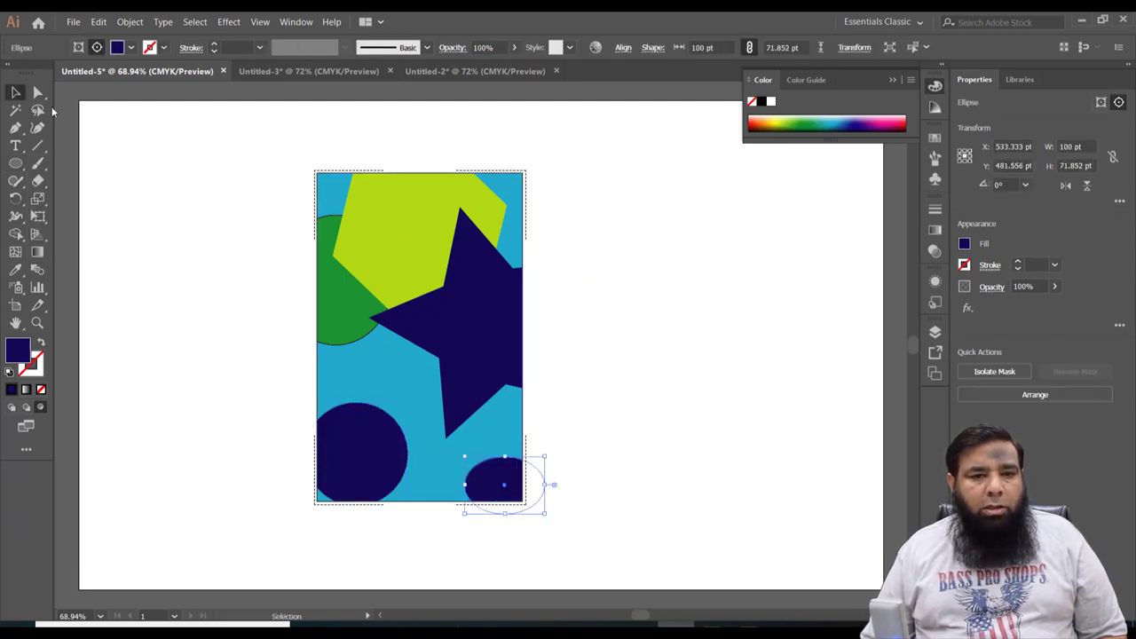
{"action": "left_click", "coordinate": [193, 349]}
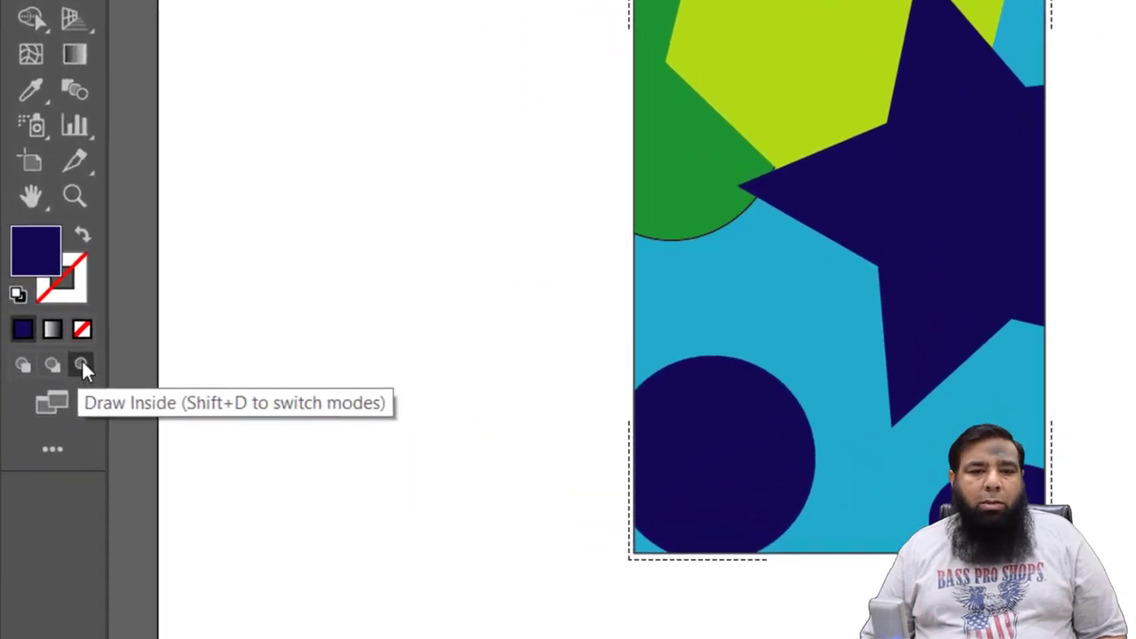
{"action": "left_click", "coordinate": [24, 364]}
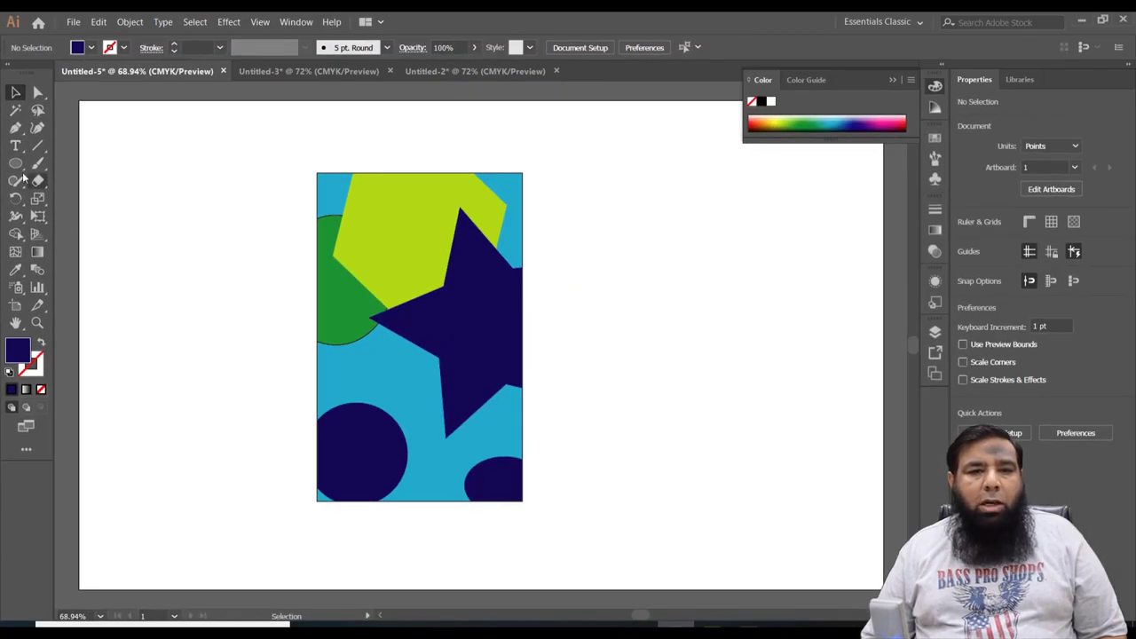
{"action": "left_click", "coordinate": [15, 163]}
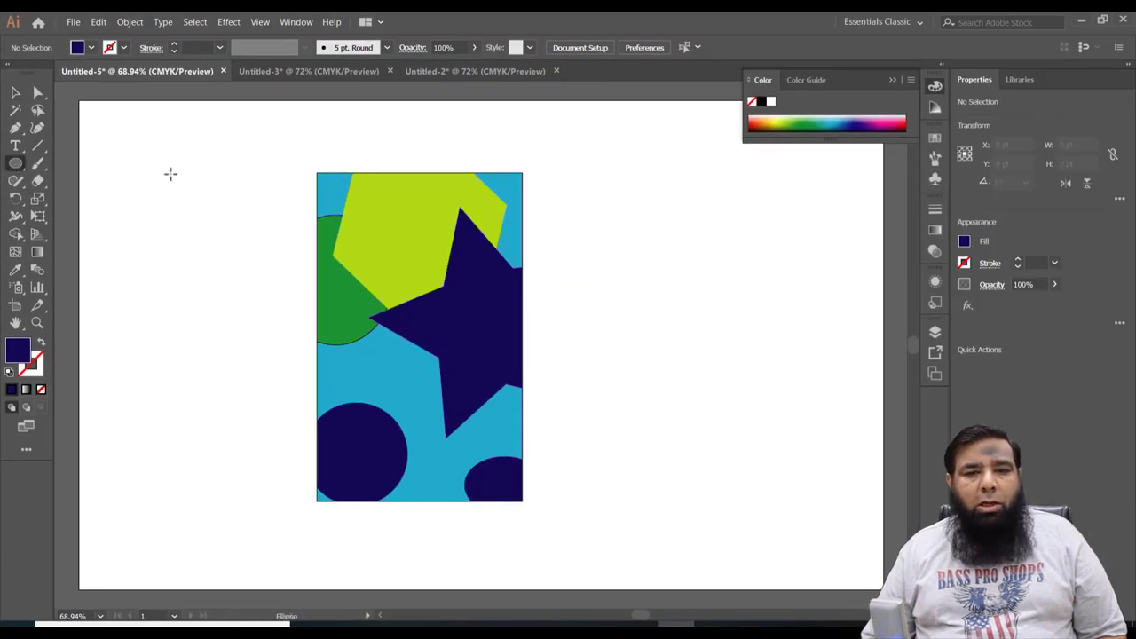
- Draw a large navy circle left of the rectangle, then marquee-select all artwork and delete it
{"action": "mouse_move", "coordinate": [171, 173]}
{"action": "left_mouse_down"}
{"action": "mouse_move", "coordinate": [310, 334]}
{"action": "mouse_move", "coordinate": [349, 351]}
{"action": "left_mouse_up"}
{"action": "key", "text": "v"}
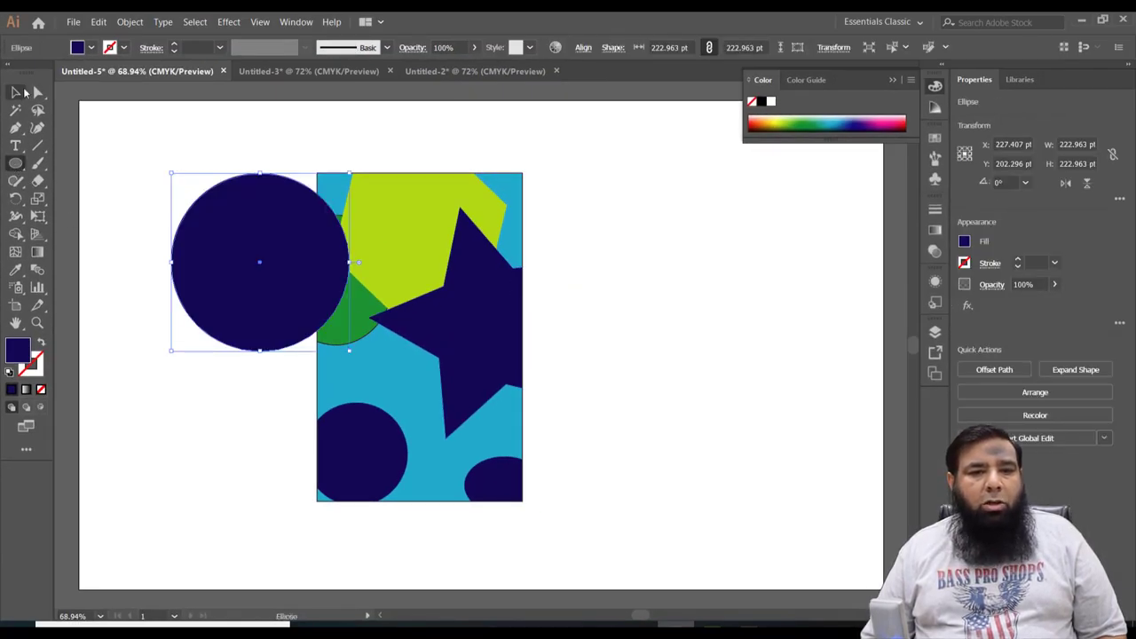
{"action": "left_click", "coordinate": [123, 130]}
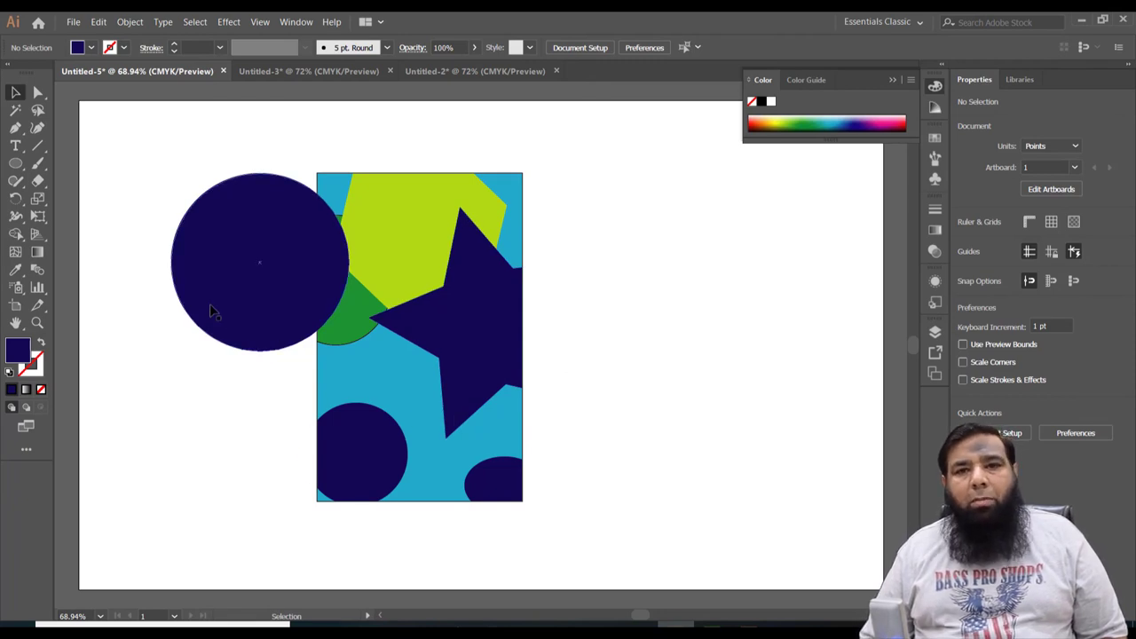
{"action": "left_click_drag", "start_coordinate": [128, 160], "coordinate": [584, 411]}
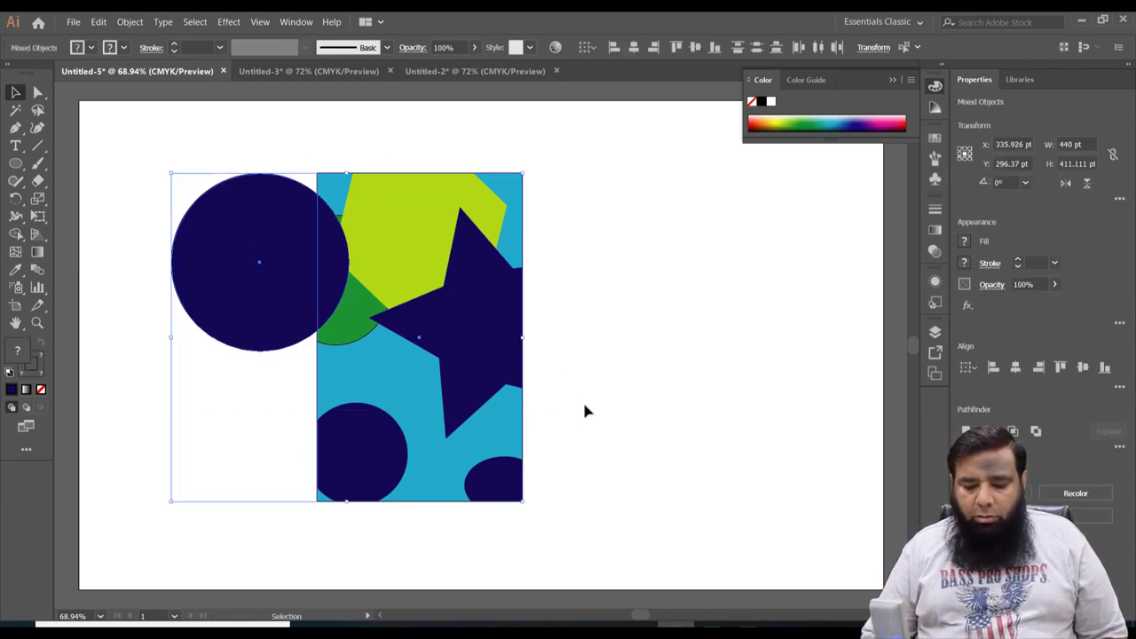
{"action": "key", "text": "Delete"}
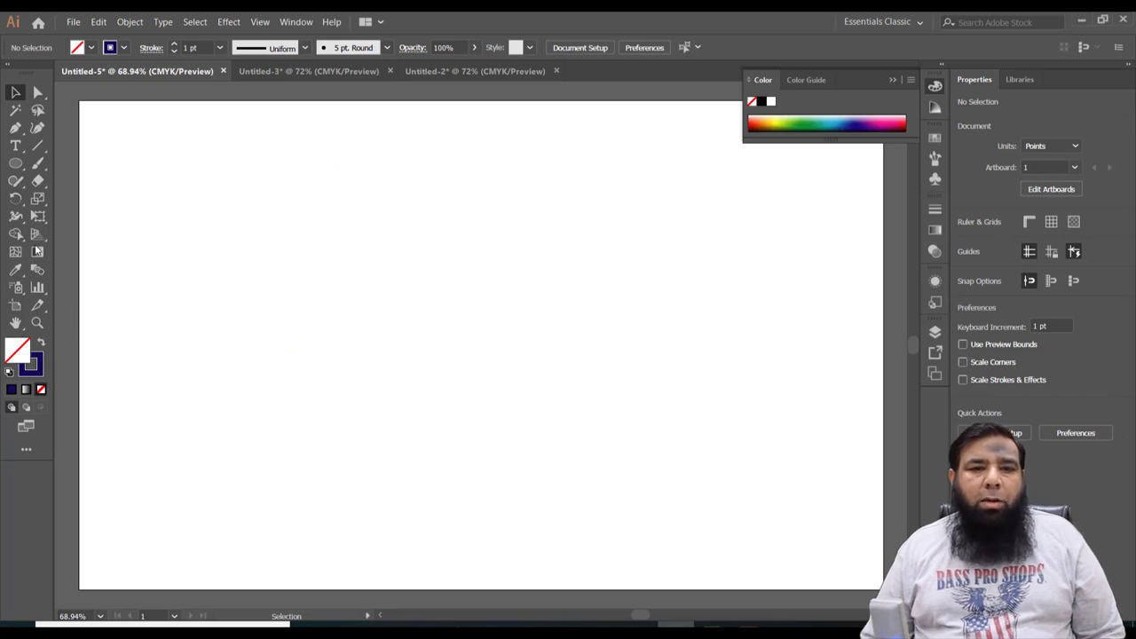
- Swap fill and stroke, then draw three overlapping navy circles
{"action": "left_click", "coordinate": [40, 343]}
{"action": "key", "text": "l"}
{"action": "left_click_drag", "start_coordinate": [256, 219], "coordinate": [338, 304]}
{"action": "left_click_drag", "start_coordinate": [305, 196], "coordinate": [387, 286]}
{"action": "left_click_drag", "start_coordinate": [307, 266], "coordinate": [397, 352]}
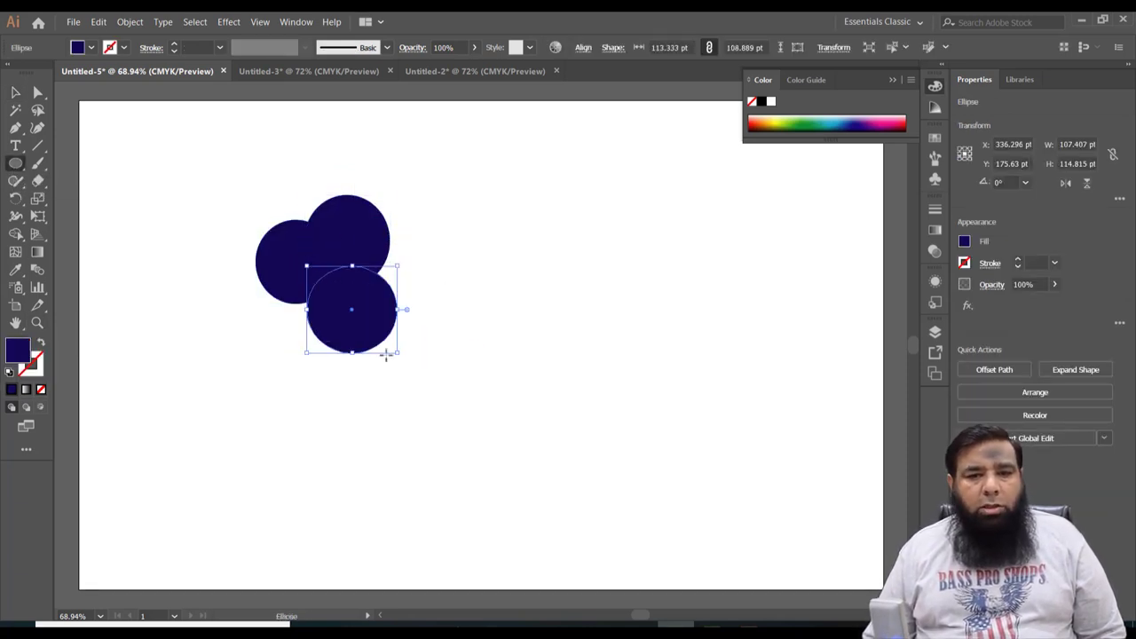
- Add a small star, a hexagon left of the circles, and a square to their right
{"action": "left_click_drag", "start_coordinate": [15, 163], "coordinate": [71, 233]}
{"action": "left_click_drag", "start_coordinate": [370, 235], "coordinate": [399, 268]}
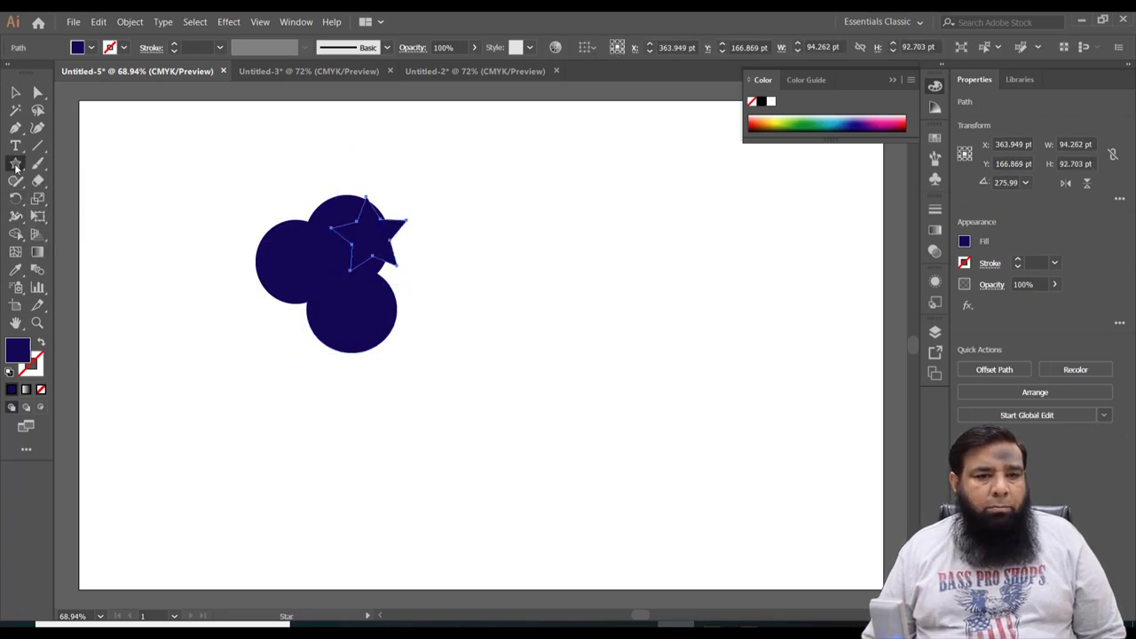
{"action": "left_click_drag", "start_coordinate": [15, 164], "coordinate": [84, 216]}
{"action": "left_click_drag", "start_coordinate": [253, 306], "coordinate": [239, 385]}
{"action": "left_click_drag", "start_coordinate": [15, 163], "coordinate": [88, 164]}
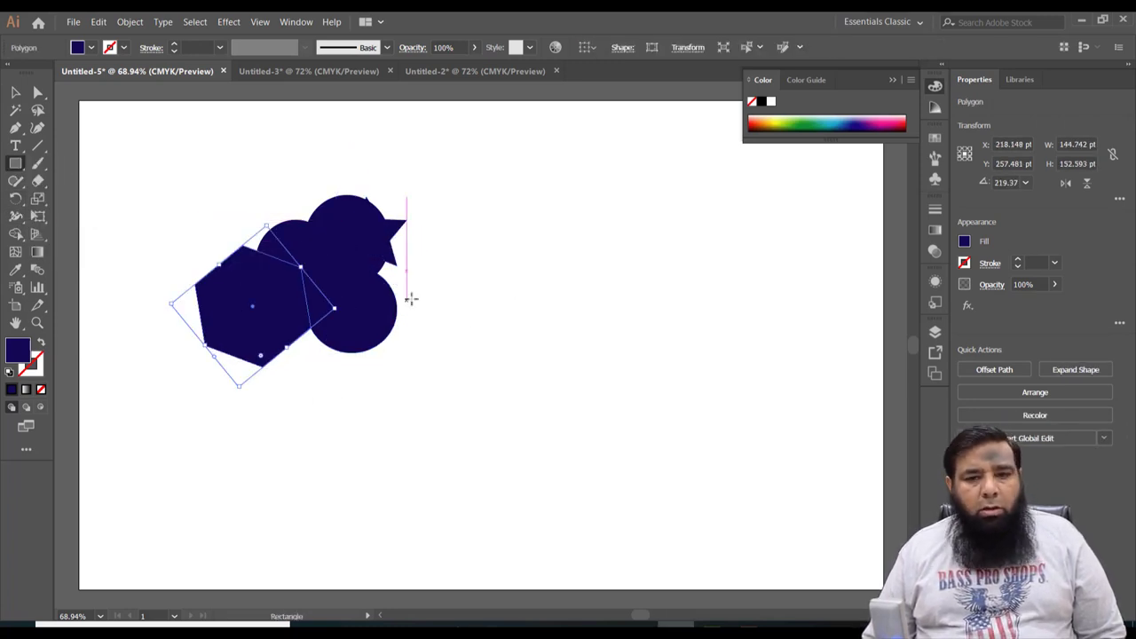
{"action": "left_click_drag", "start_coordinate": [376, 303], "coordinate": [460, 391]}
- Fill the square yellow and the star red from the Swatches panel
{"action": "left_click", "coordinate": [934, 138]}
{"action": "left_click", "coordinate": [934, 157]}
{"action": "left_click", "coordinate": [790, 291]}
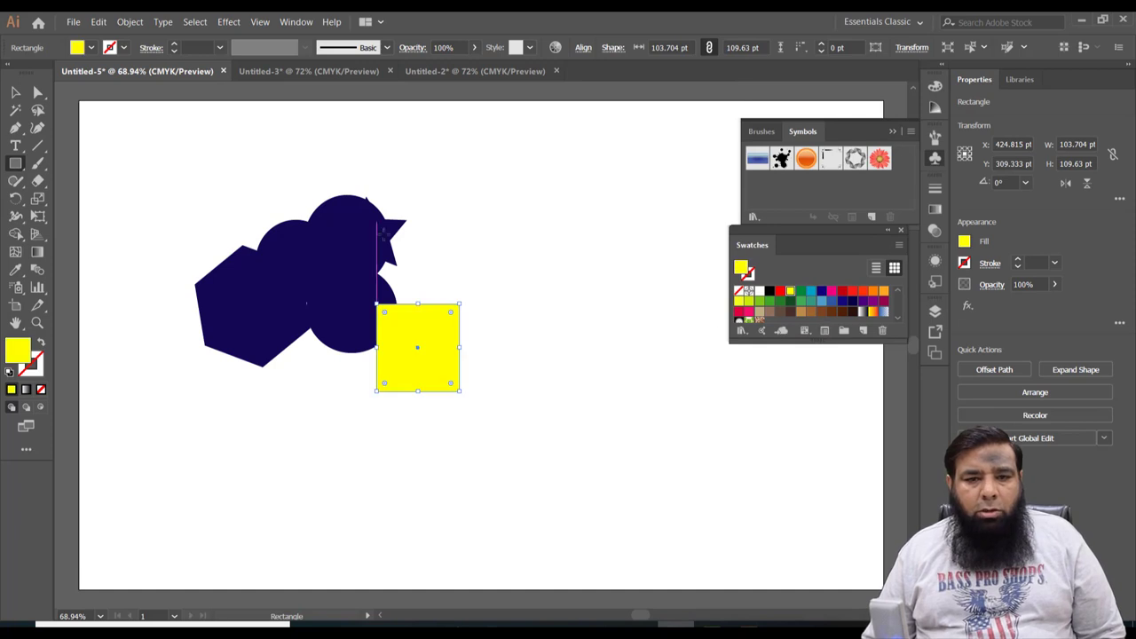
{"action": "left_click", "coordinate": [101, 119]}
{"action": "key", "text": "Escape"}
{"action": "key", "text": "v"}
{"action": "left_click", "coordinate": [363, 222]}
{"action": "left_click", "coordinate": [778, 292]}
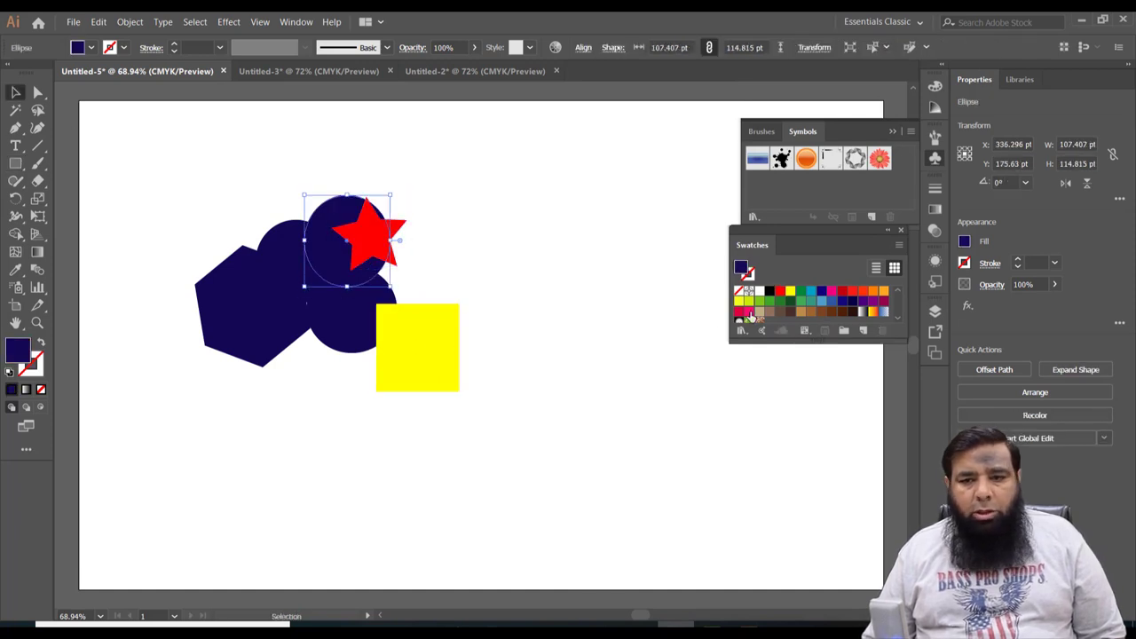
- Make the top circle dark green, hexagon green, bottom circle light blue, back-left circle orange
{"action": "left_click", "coordinate": [248, 301]}
{"action": "left_click", "coordinate": [781, 302]}
{"action": "left_click", "coordinate": [335, 253]}
{"action": "left_click", "coordinate": [781, 302]}
{"action": "left_click", "coordinate": [342, 320]}
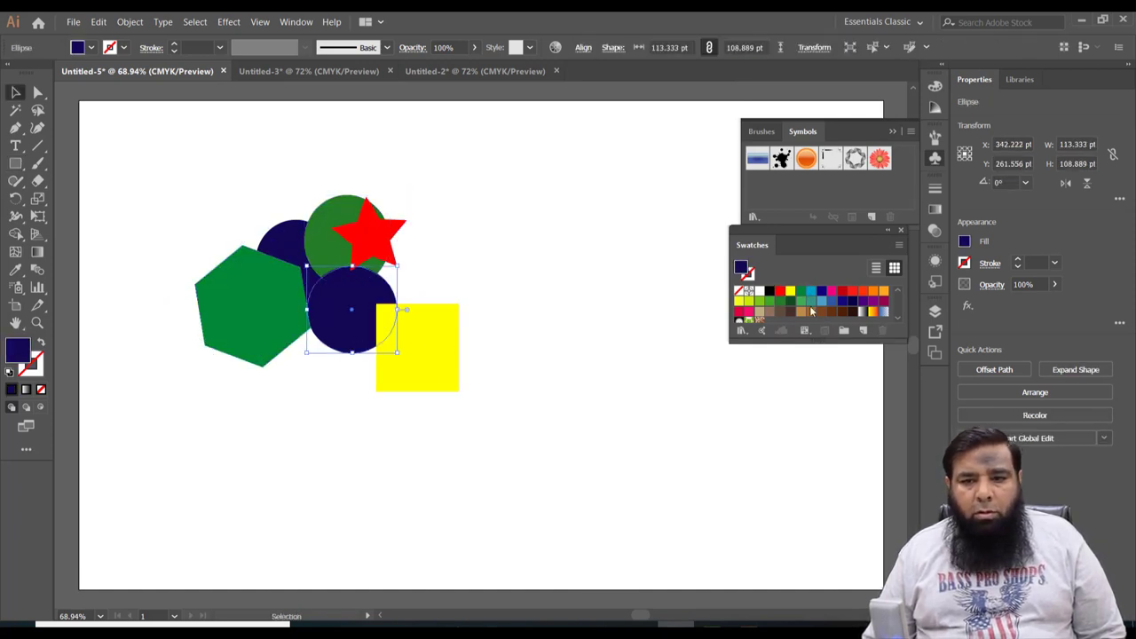
{"action": "left_click", "coordinate": [810, 291]}
{"action": "left_click", "coordinate": [282, 232]}
{"action": "left_click", "coordinate": [873, 291]}
{"action": "left_click", "coordinate": [511, 287]}
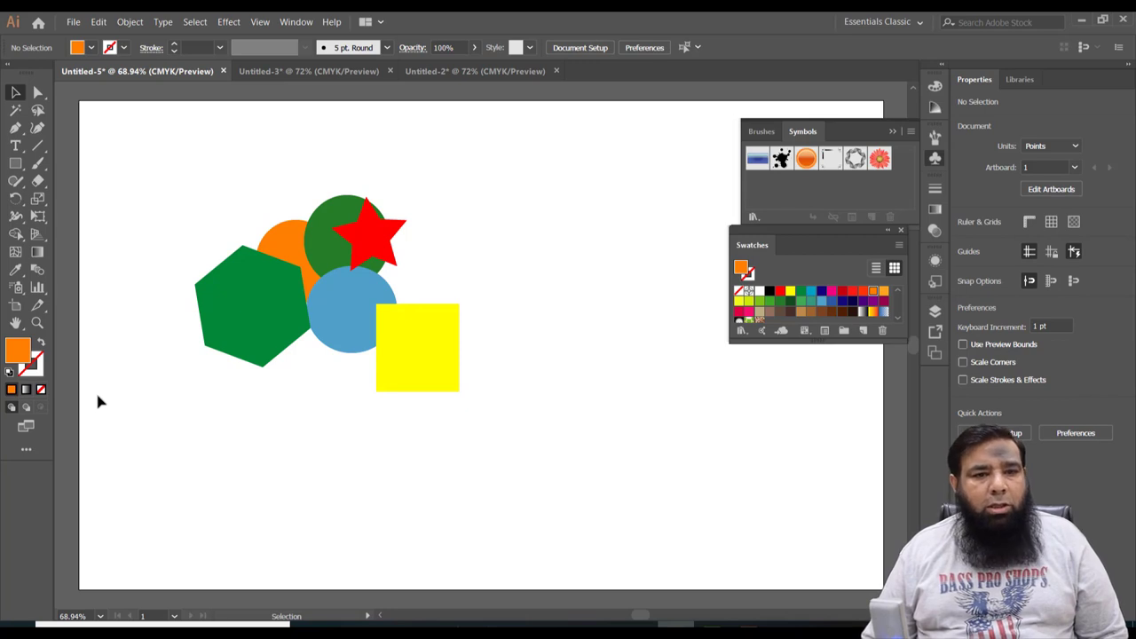
- Draw a 137.778 × 186.667 pt orange rectangle, move it over the shape cluster, and select everything
{"action": "left_click", "coordinate": [18, 165]}
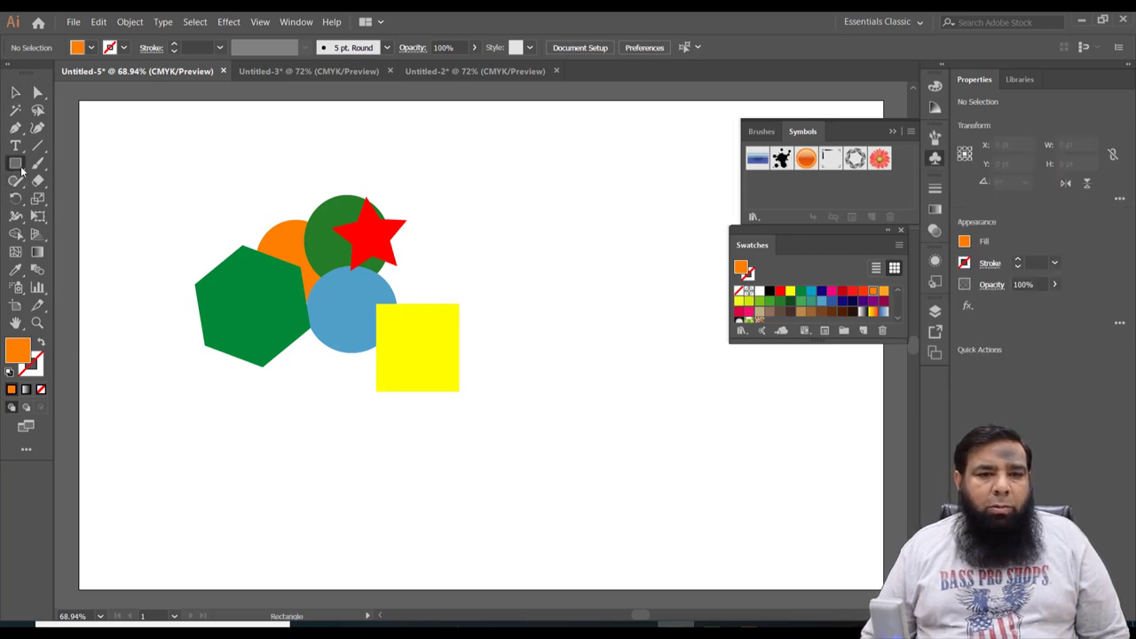
{"action": "left_click_drag", "start_coordinate": [22, 171], "coordinate": [74, 162]}
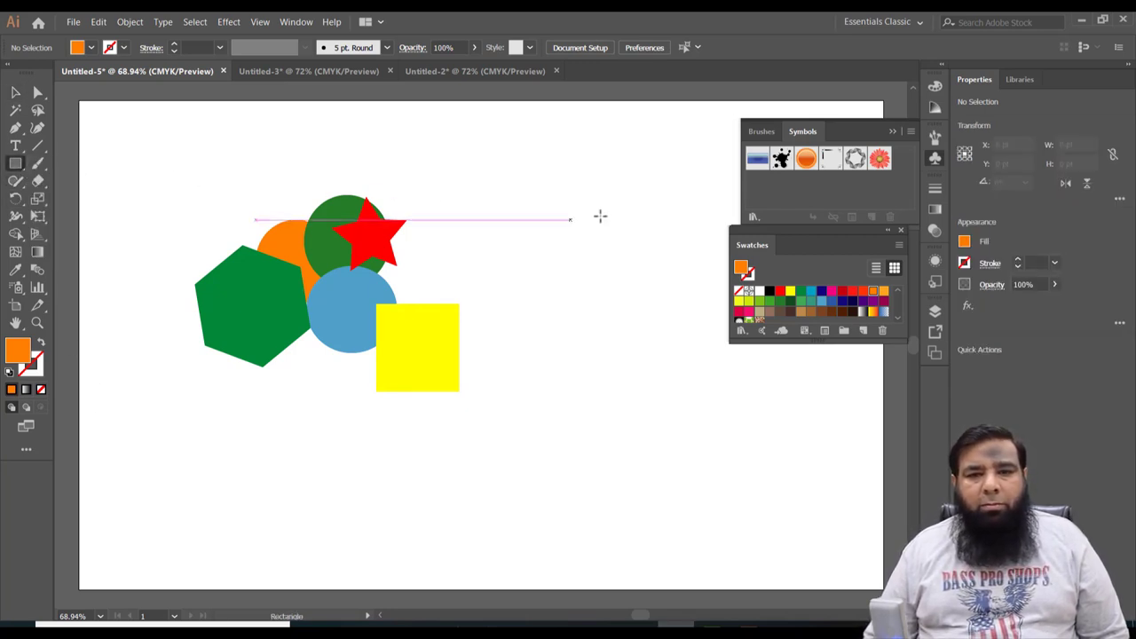
{"action": "left_click_drag", "start_coordinate": [536, 188], "coordinate": [646, 335]}
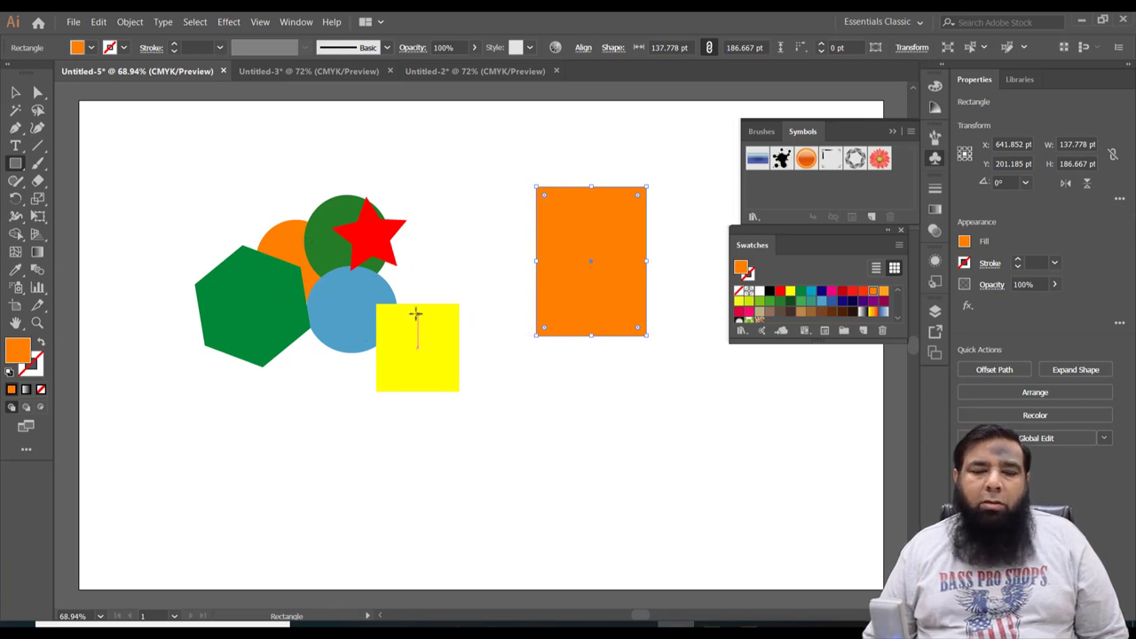
{"action": "left_click", "coordinate": [15, 91]}
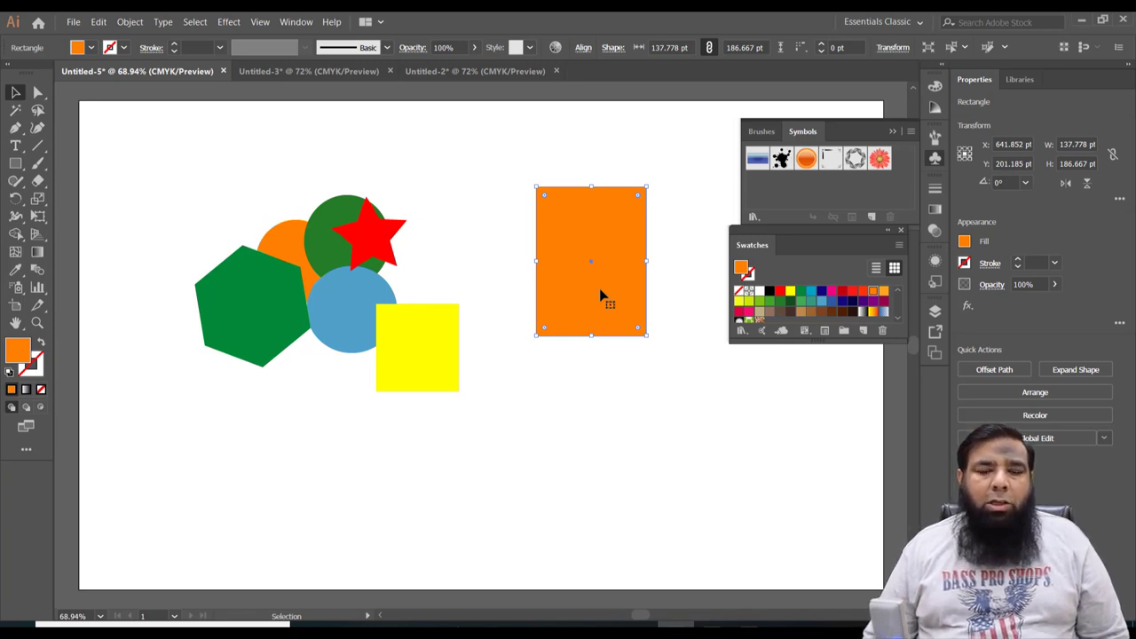
{"action": "left_click_drag", "start_coordinate": [600, 295], "coordinate": [334, 318]}
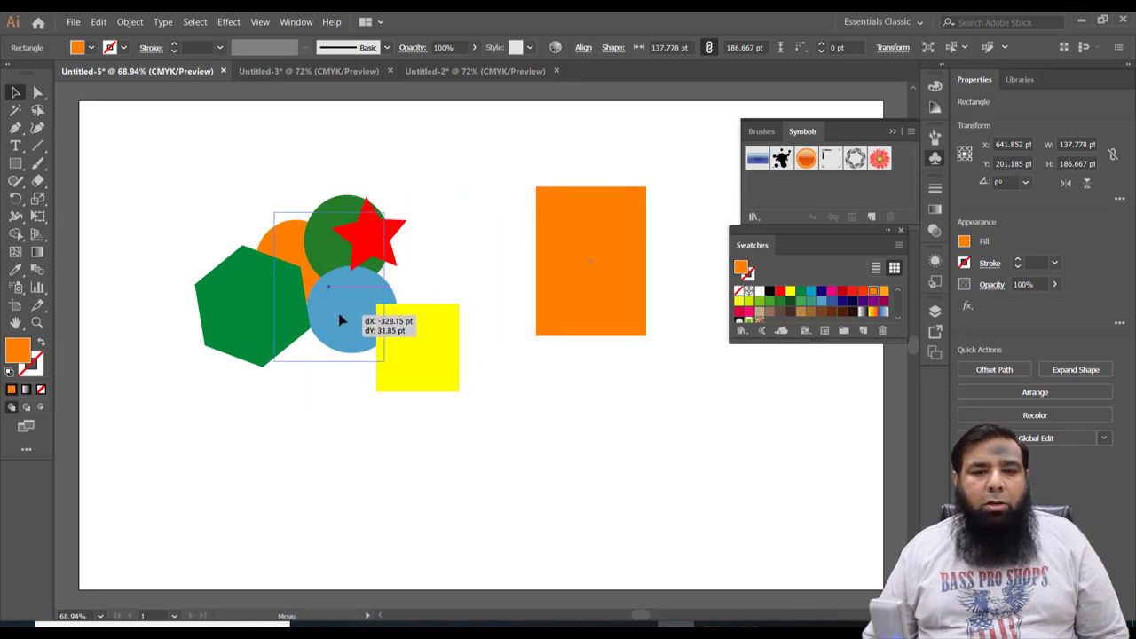
{"action": "left_click_drag", "start_coordinate": [334, 318], "coordinate": [341, 320]}
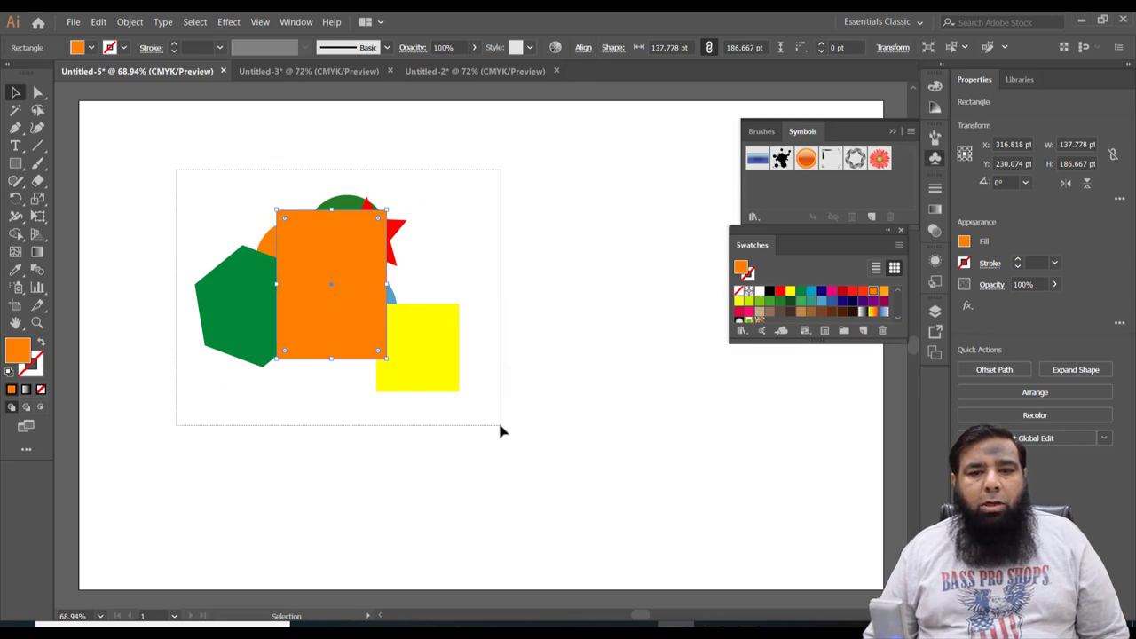
{"action": "left_click_drag", "start_coordinate": [229, 214], "coordinate": [501, 429]}
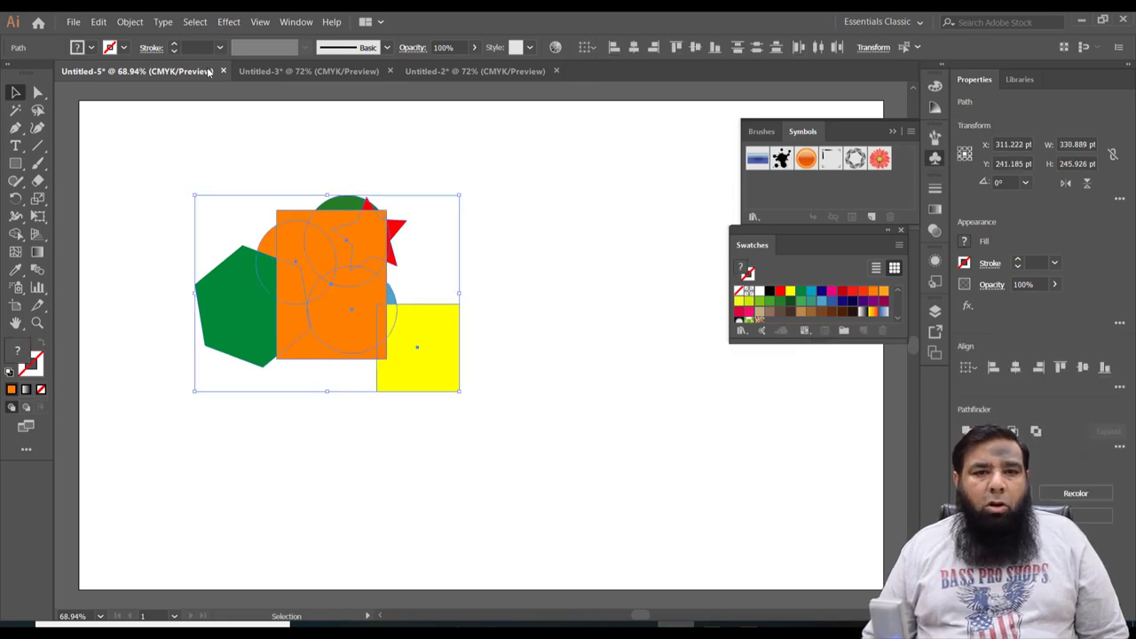
- Reselect all shapes and apply Make Clipping Mask from the right-click menu, then deselect
{"action": "left_click", "coordinate": [134, 22]}
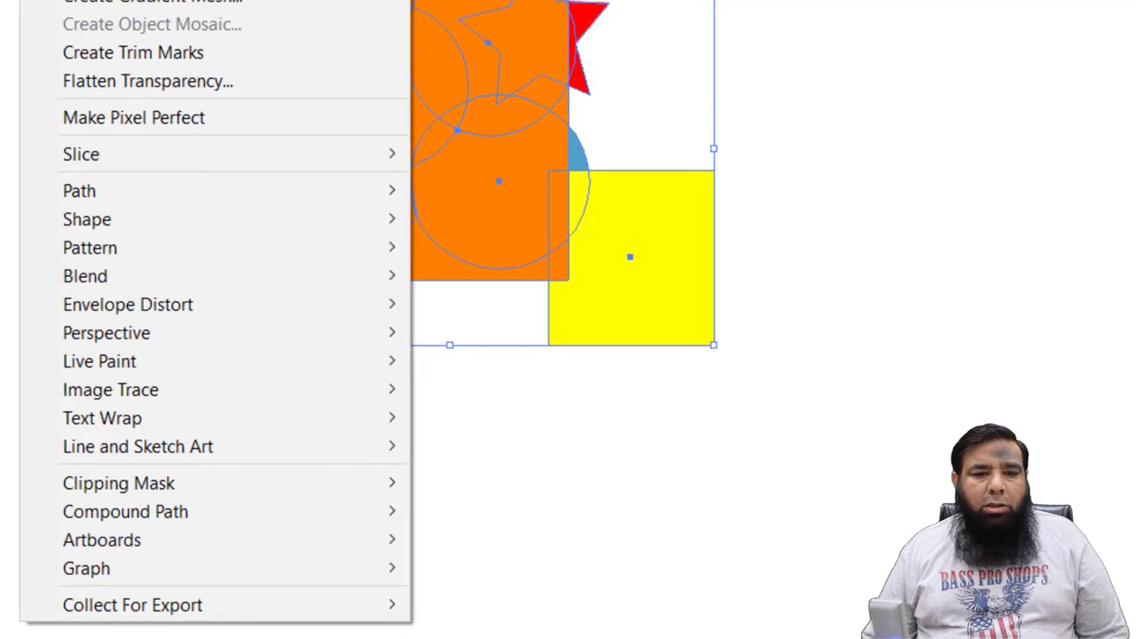
{"action": "mouse_move", "coordinate": [119, 483]}
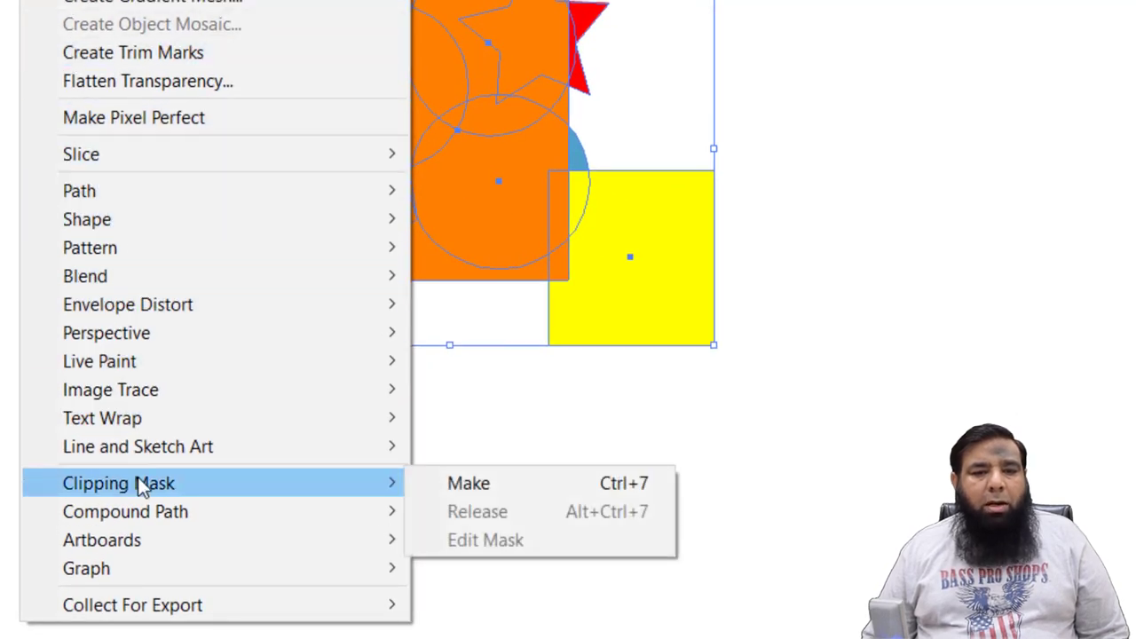
{"action": "left_click", "coordinate": [556, 491]}
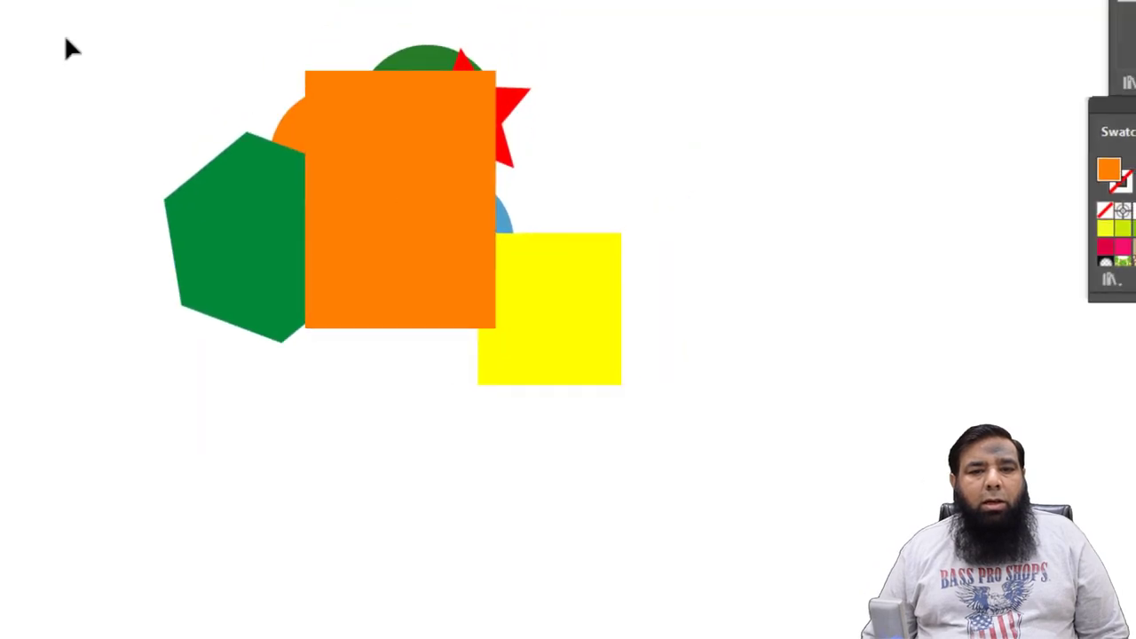
{"action": "left_click_drag", "start_coordinate": [84, 6], "coordinate": [679, 399]}
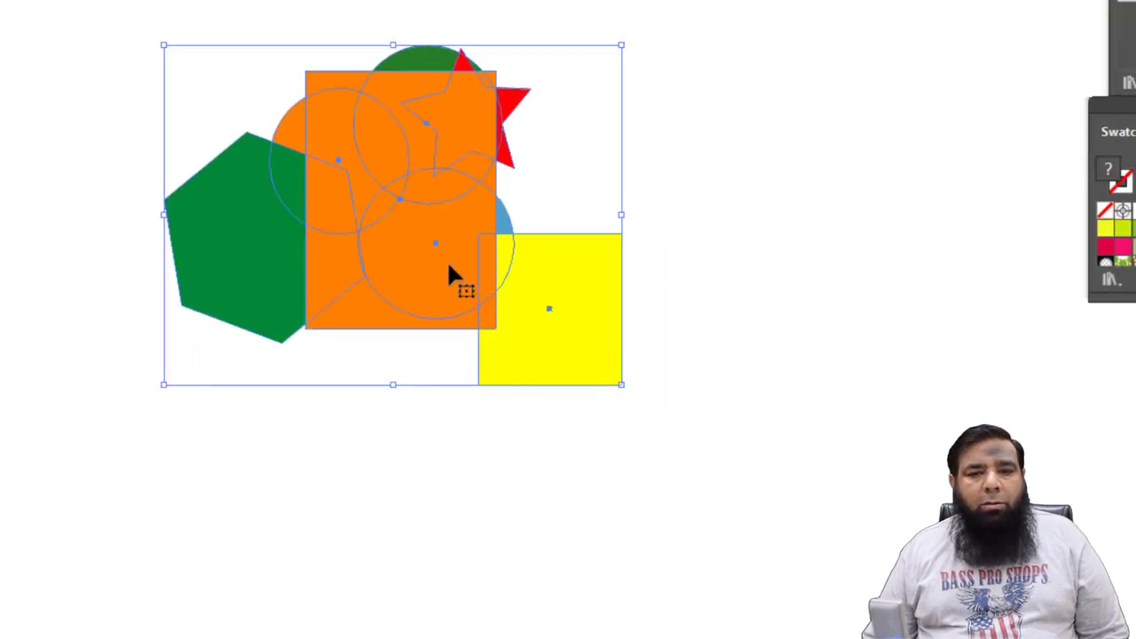
{"action": "right_click", "coordinate": [357, 308]}
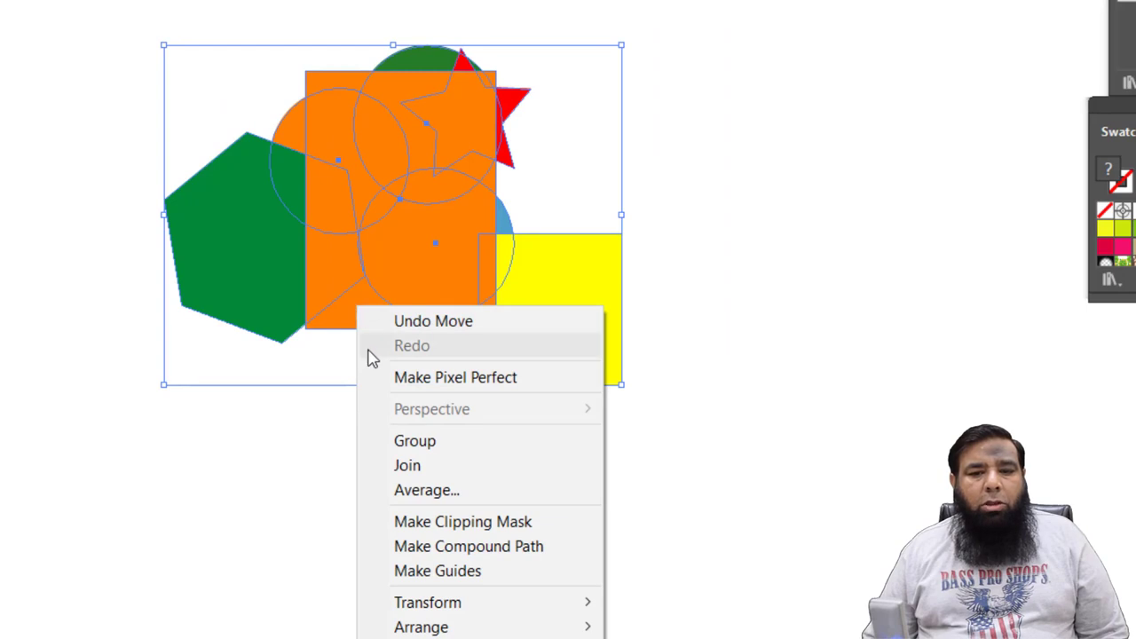
{"action": "left_click", "coordinate": [546, 530]}
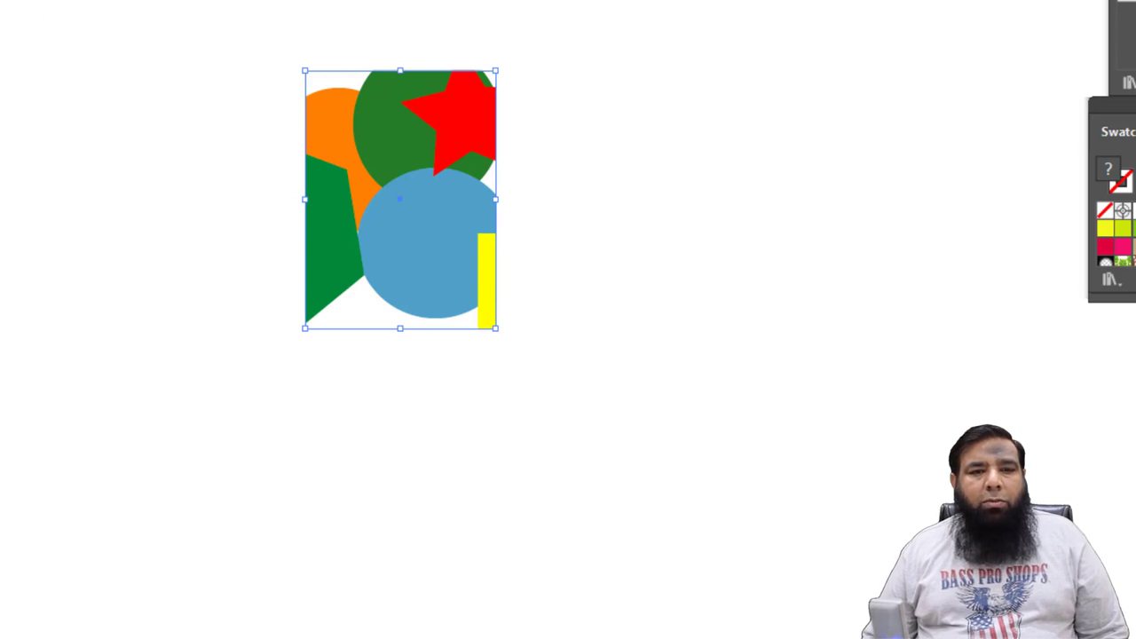
{"action": "left_click", "coordinate": [305, 462]}
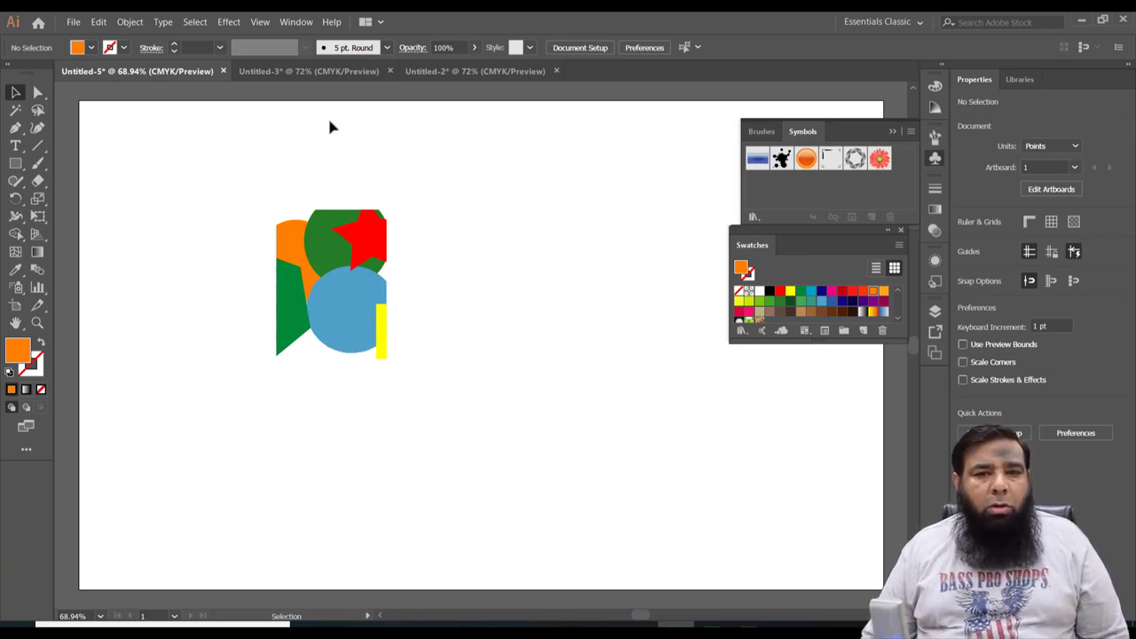
- Switch to the Untitled-3 document showing the street and roses photos
{"action": "left_click", "coordinate": [318, 71]}
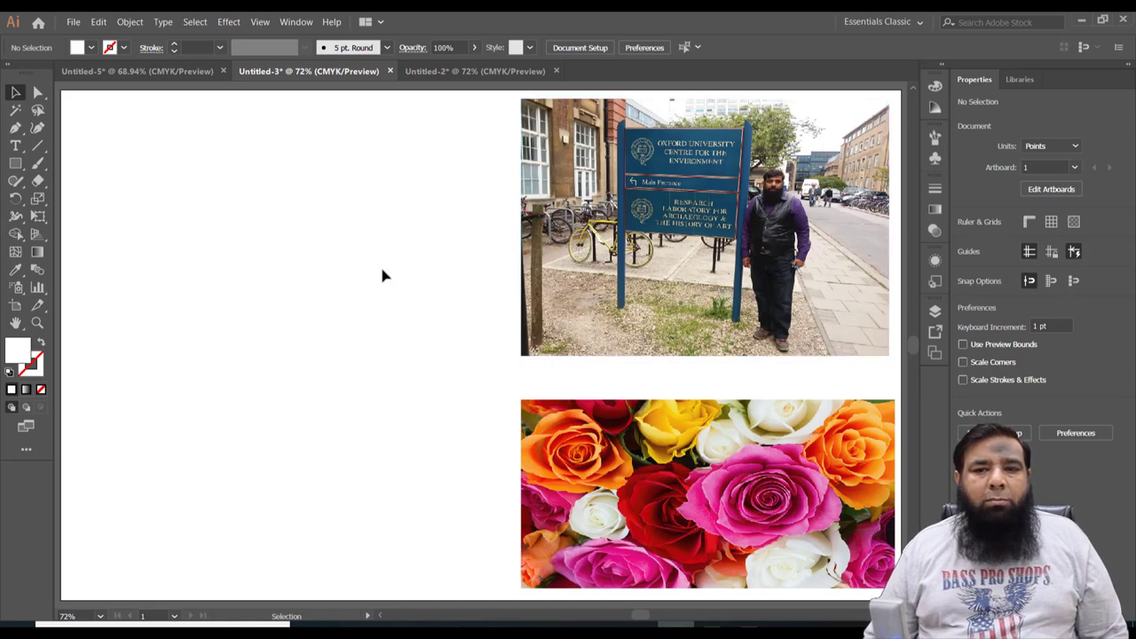
- Draw a 421.277 × 268.794 pt ellipse left of the street photo and fill it cyan
{"action": "left_click", "coordinate": [17, 165]}
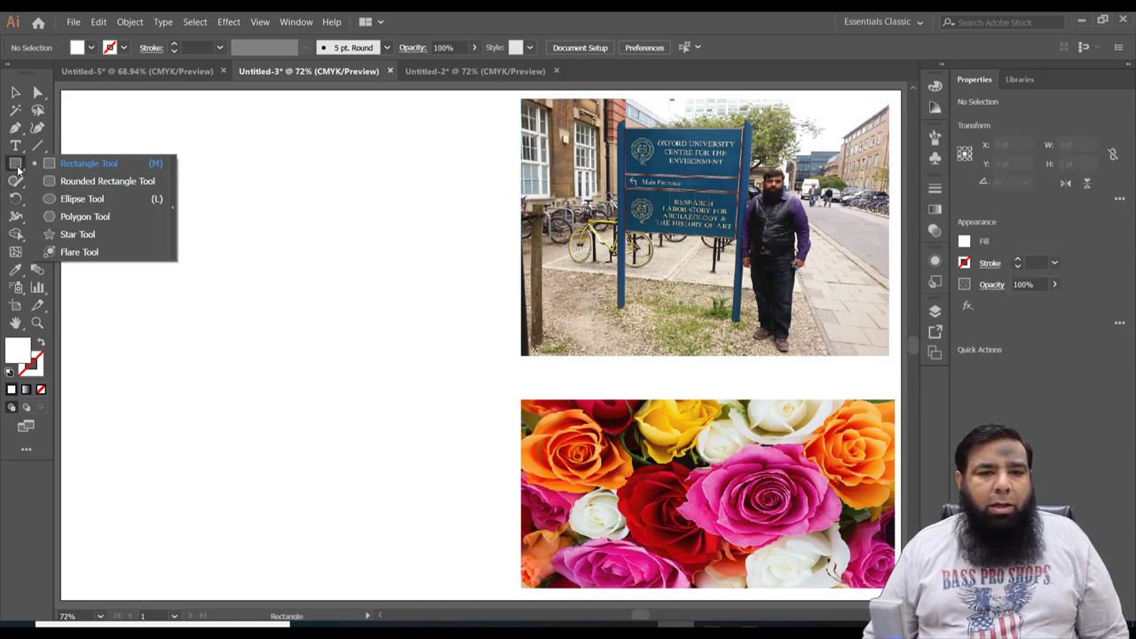
{"action": "left_click", "coordinate": [81, 199]}
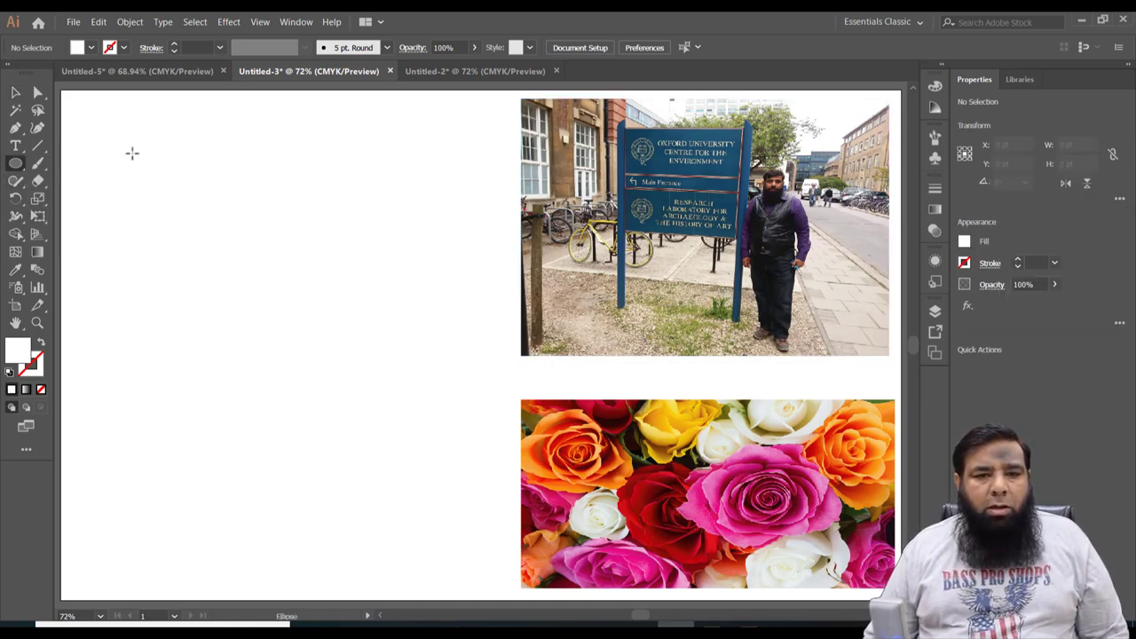
{"action": "left_click_drag", "start_coordinate": [133, 153], "coordinate": [484, 374]}
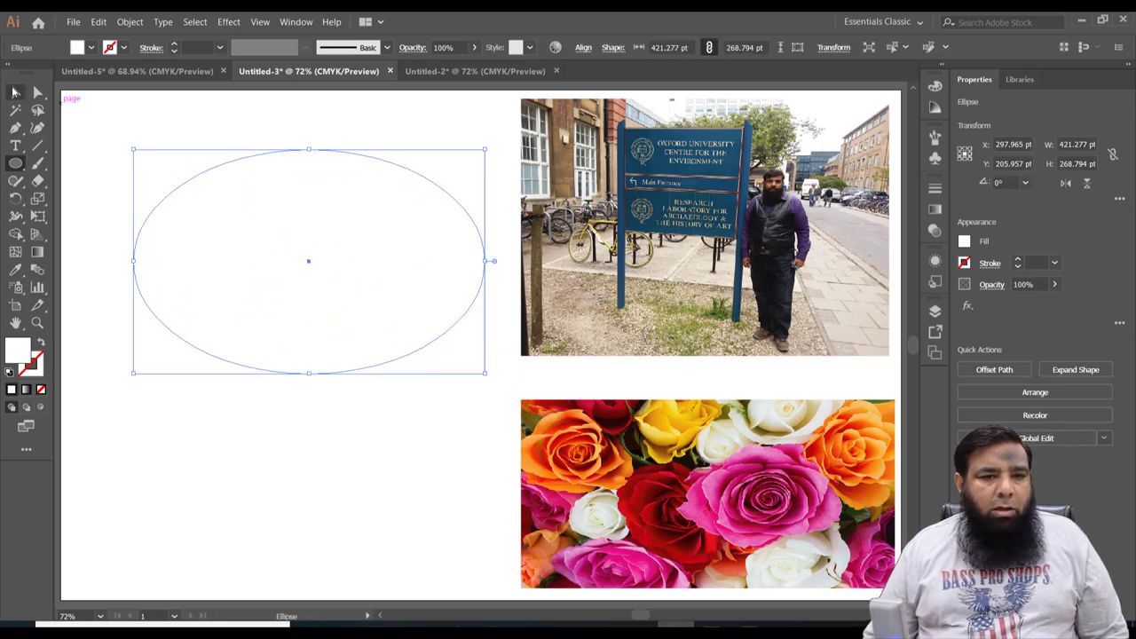
{"action": "left_click", "coordinate": [14, 92]}
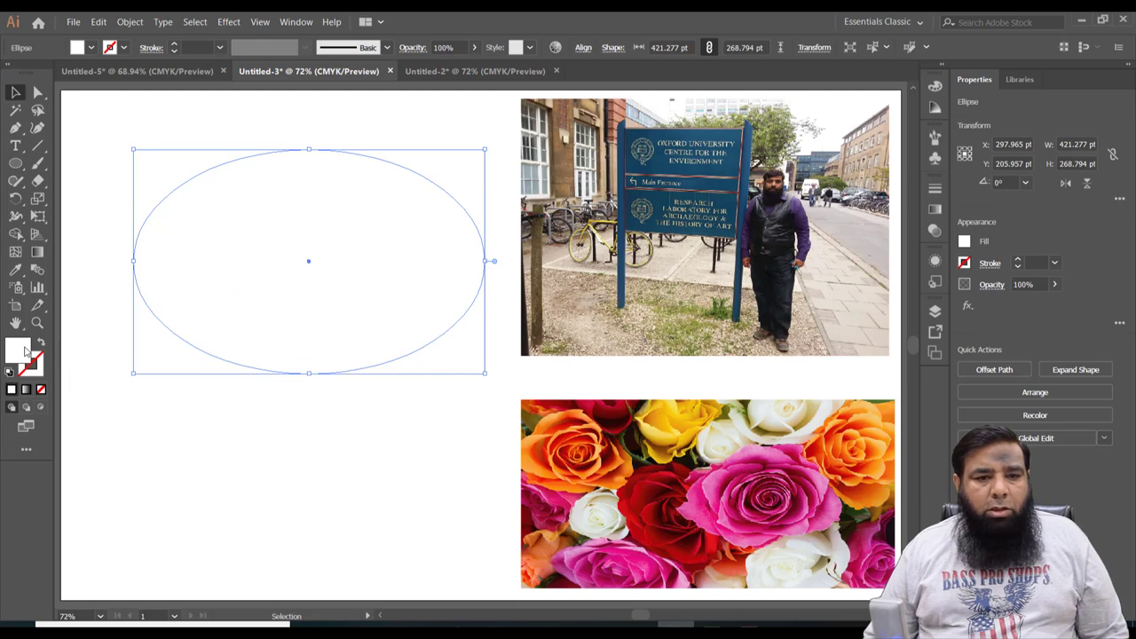
{"action": "double_click", "coordinate": [21, 350]}
{"action": "left_click_drag", "start_coordinate": [585, 333], "coordinate": [585, 315]}
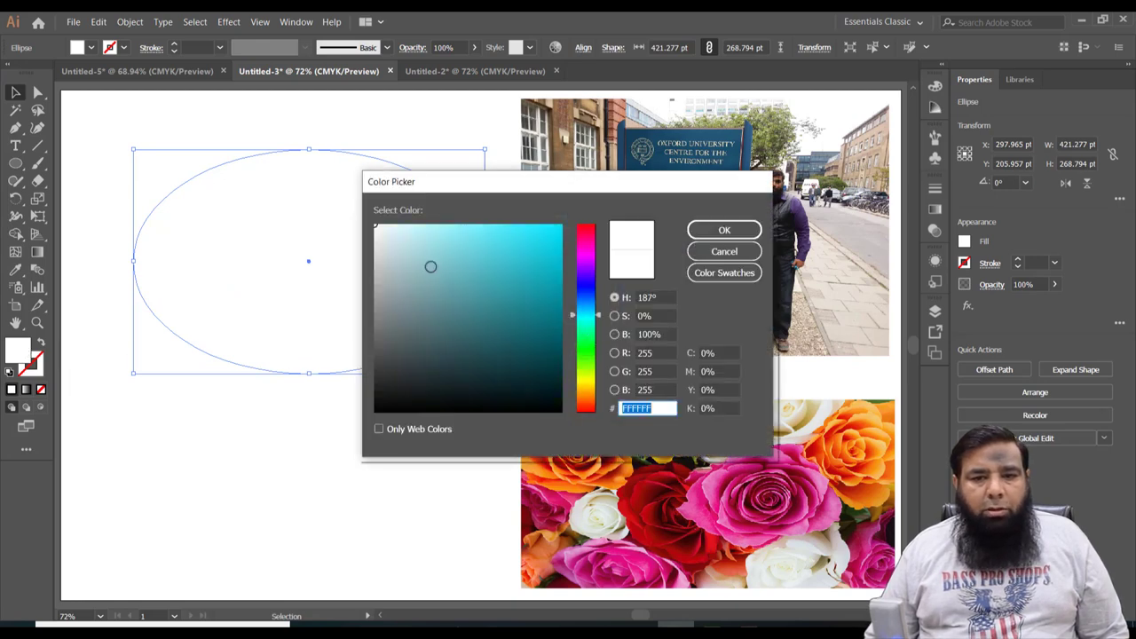
{"action": "left_click", "coordinate": [546, 232]}
{"action": "left_click", "coordinate": [725, 230]}
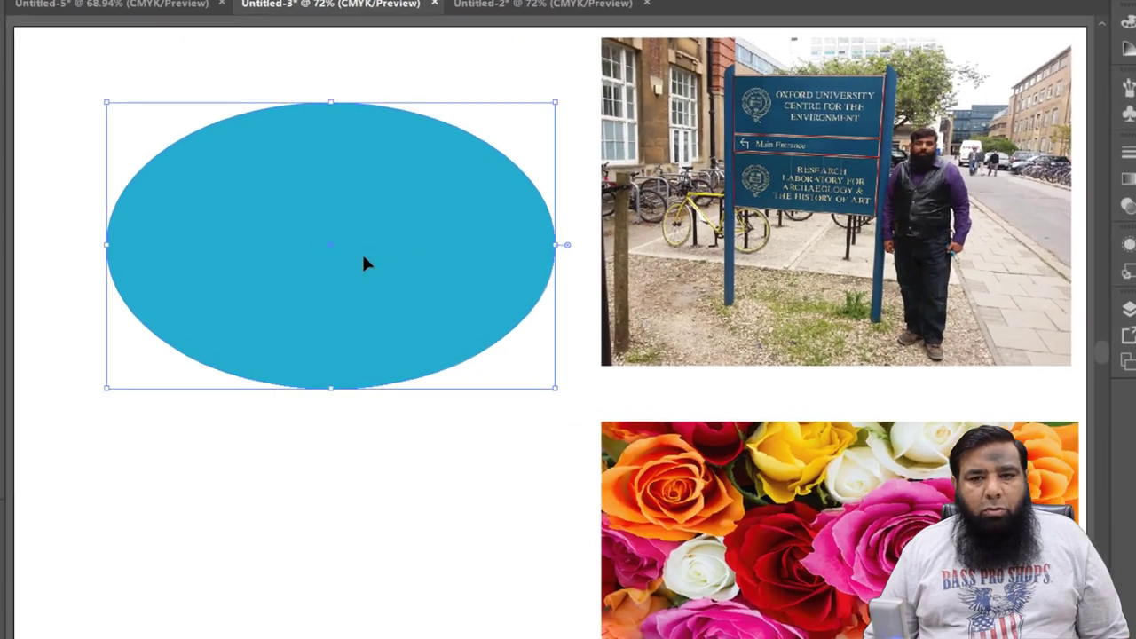
- Position the ellipse over the street photo and clip the photo to it with a clipping mask
{"action": "left_click_drag", "start_coordinate": [337, 266], "coordinate": [679, 251]}
{"action": "left_click_drag", "start_coordinate": [818, 229], "coordinate": [883, 203]}
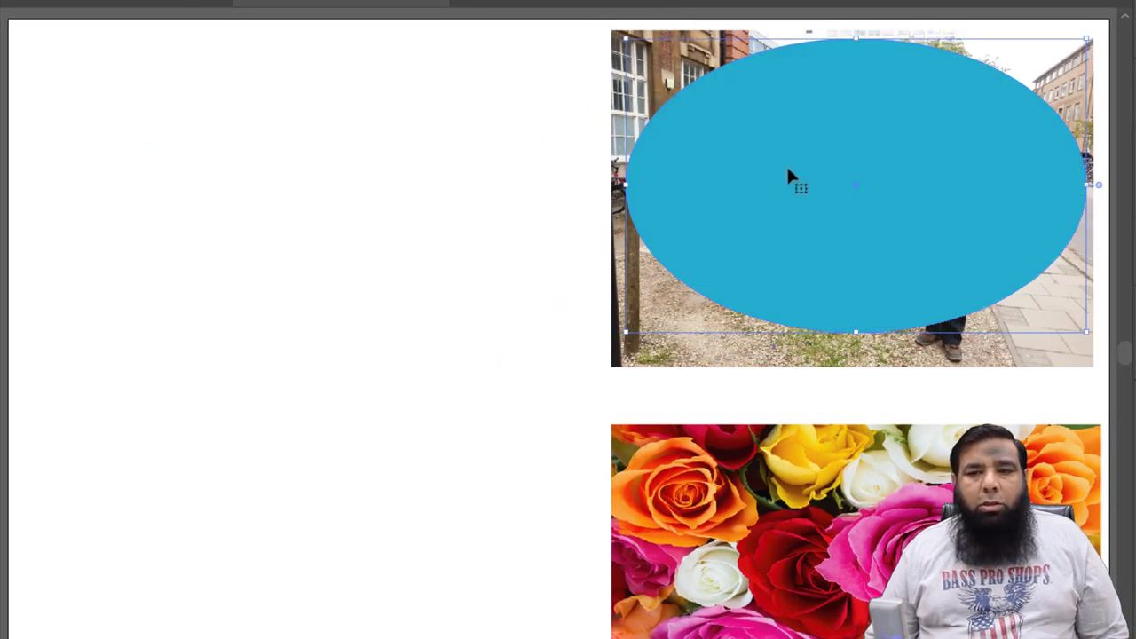
{"action": "mouse_move", "coordinate": [822, 167]}
{"action": "left_mouse_down"}
{"action": "mouse_move", "coordinate": [216, 210]}
{"action": "mouse_move", "coordinate": [241, 208]}
{"action": "mouse_move", "coordinate": [312, 153]}
{"action": "left_mouse_up"}
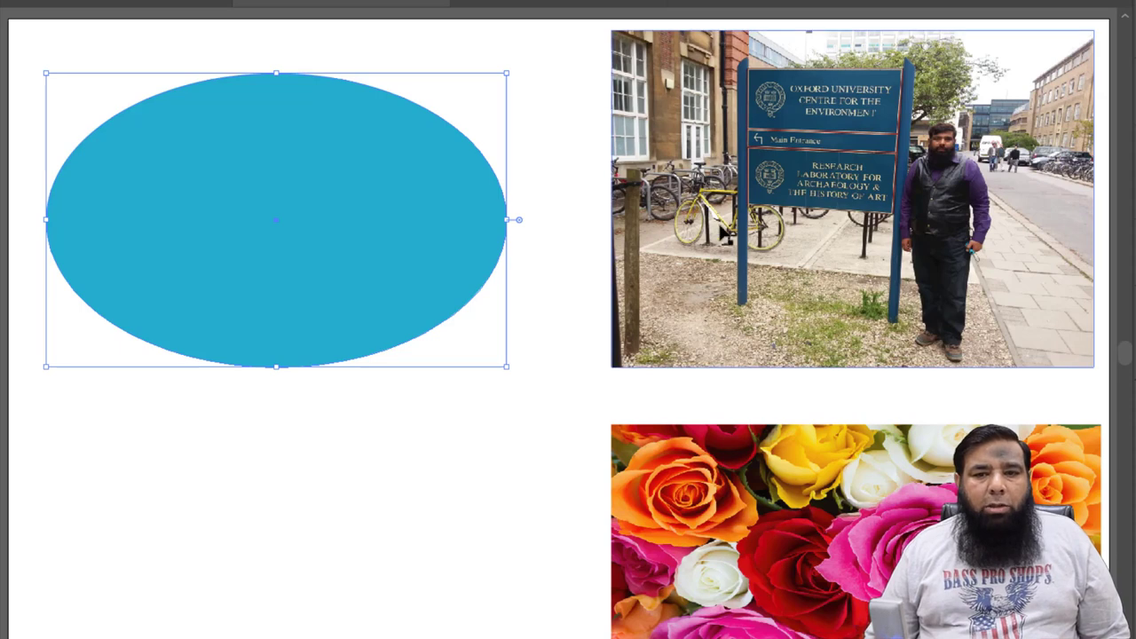
{"action": "left_click_drag", "start_coordinate": [737, 213], "coordinate": [702, 224]}
{"action": "mouse_move", "coordinate": [319, 258]}
{"action": "left_mouse_down"}
{"action": "mouse_move", "coordinate": [865, 242]}
{"action": "mouse_move", "coordinate": [845, 287]}
{"action": "left_mouse_up"}
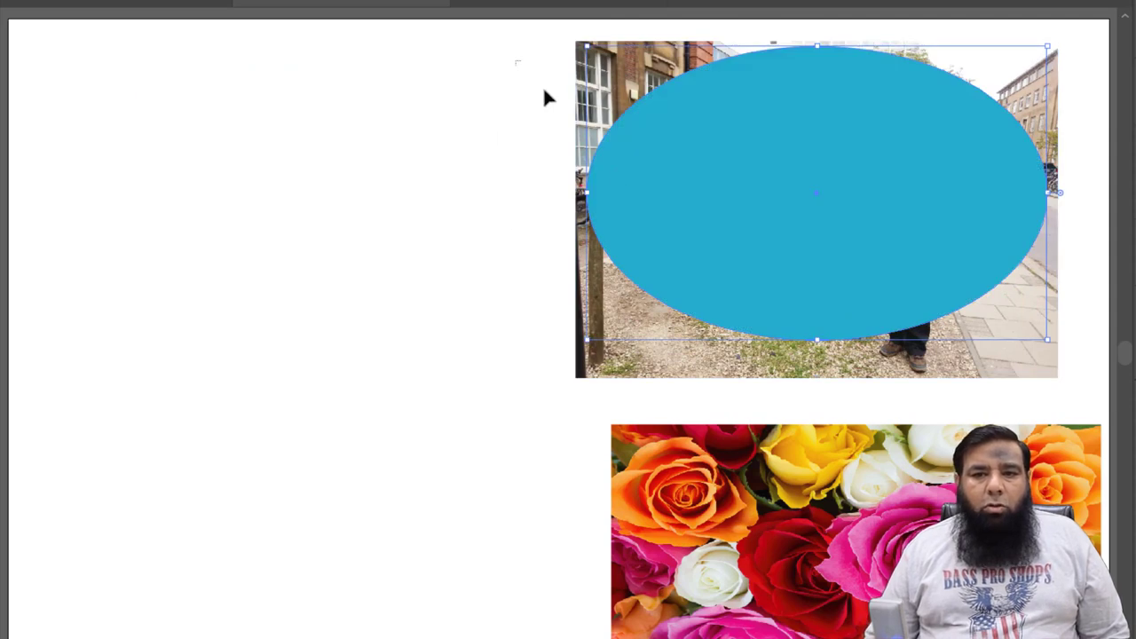
{"action": "left_click", "coordinate": [709, 305], "text": "shift"}
{"action": "right_click", "coordinate": [727, 185]}
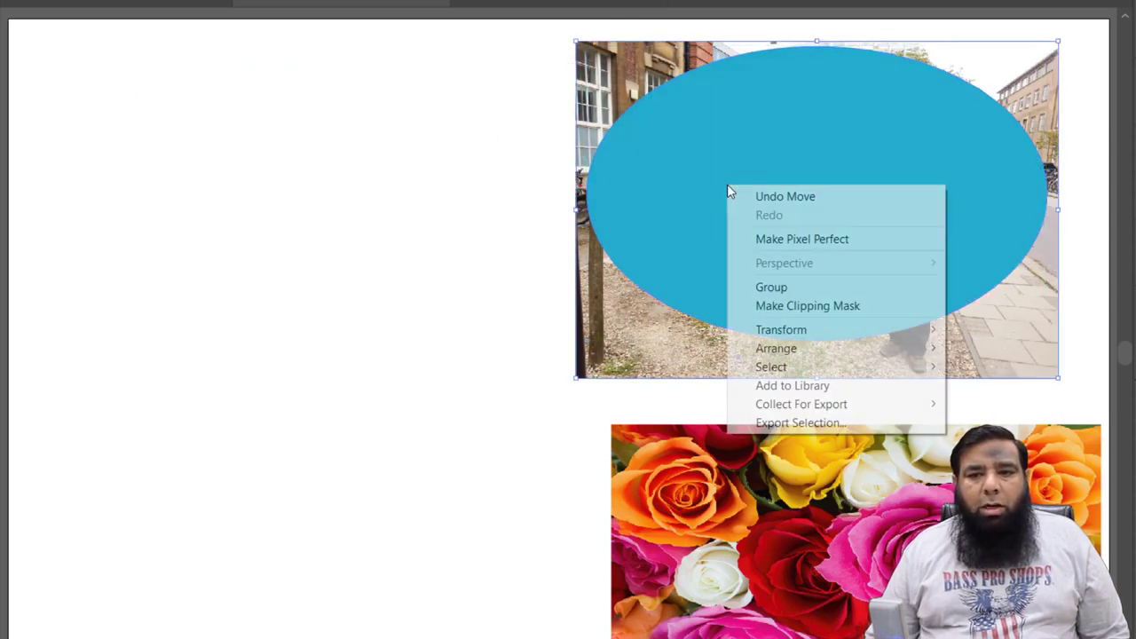
{"action": "left_click", "coordinate": [794, 307]}
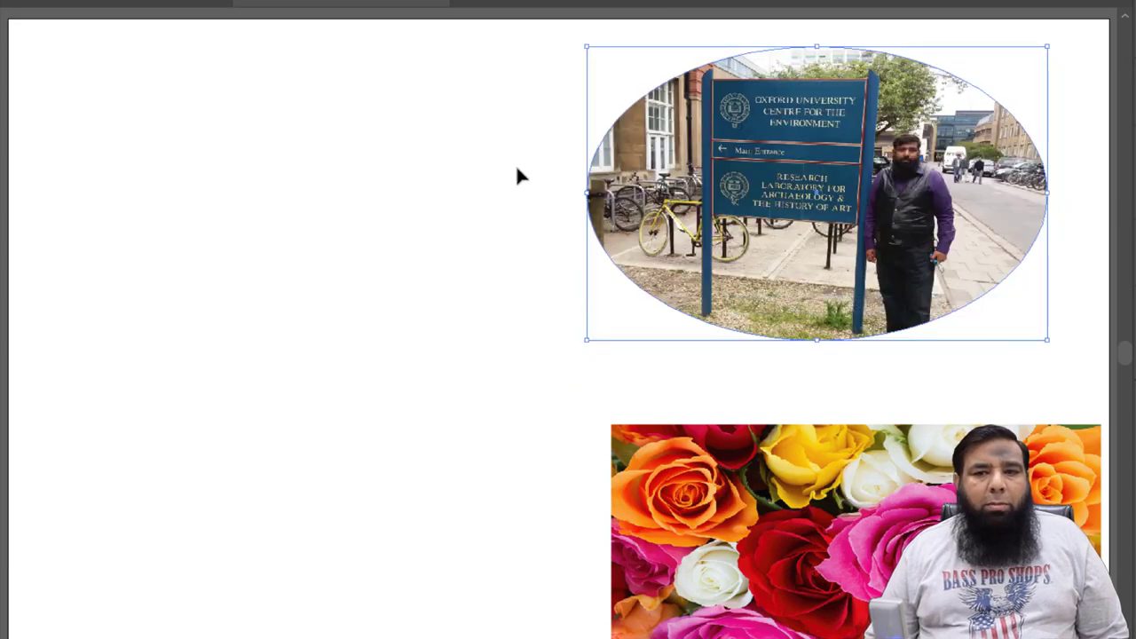
- Resize the oval-clipped photo larger and place it at the artboard's upper right
{"action": "left_click_drag", "start_coordinate": [722, 186], "coordinate": [239, 240]}
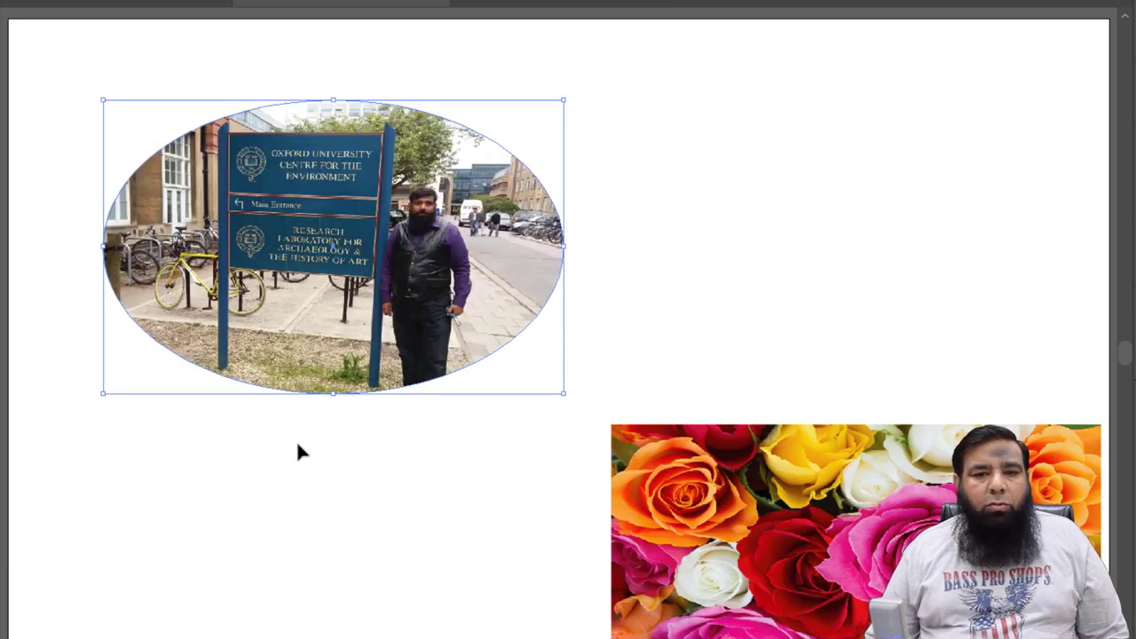
{"action": "left_click", "coordinate": [299, 446]}
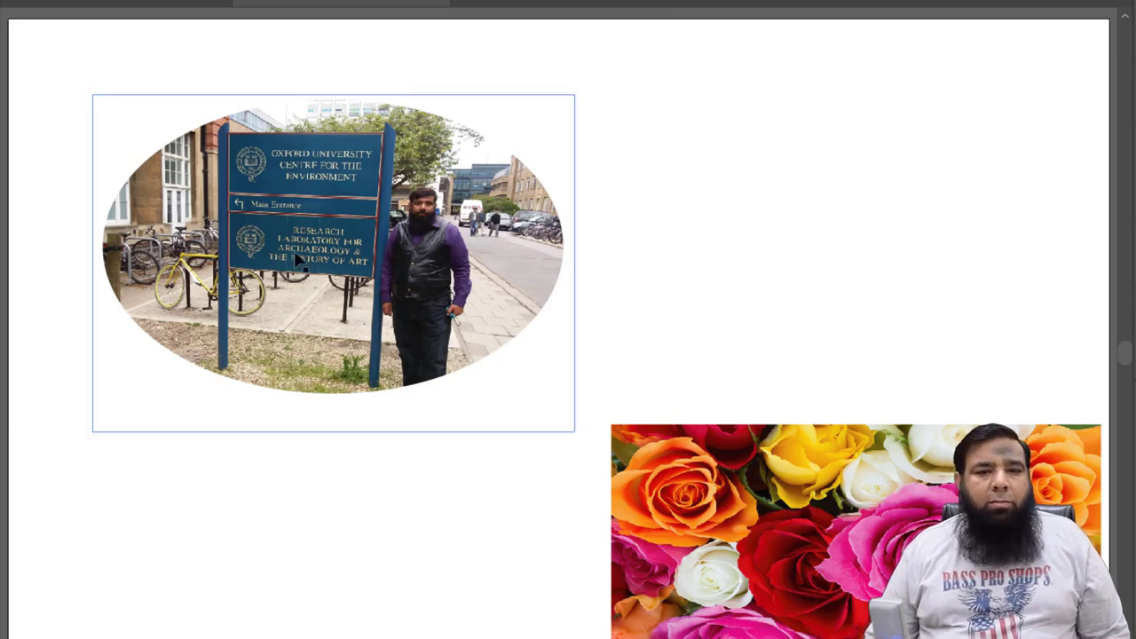
{"action": "left_click", "coordinate": [484, 381]}
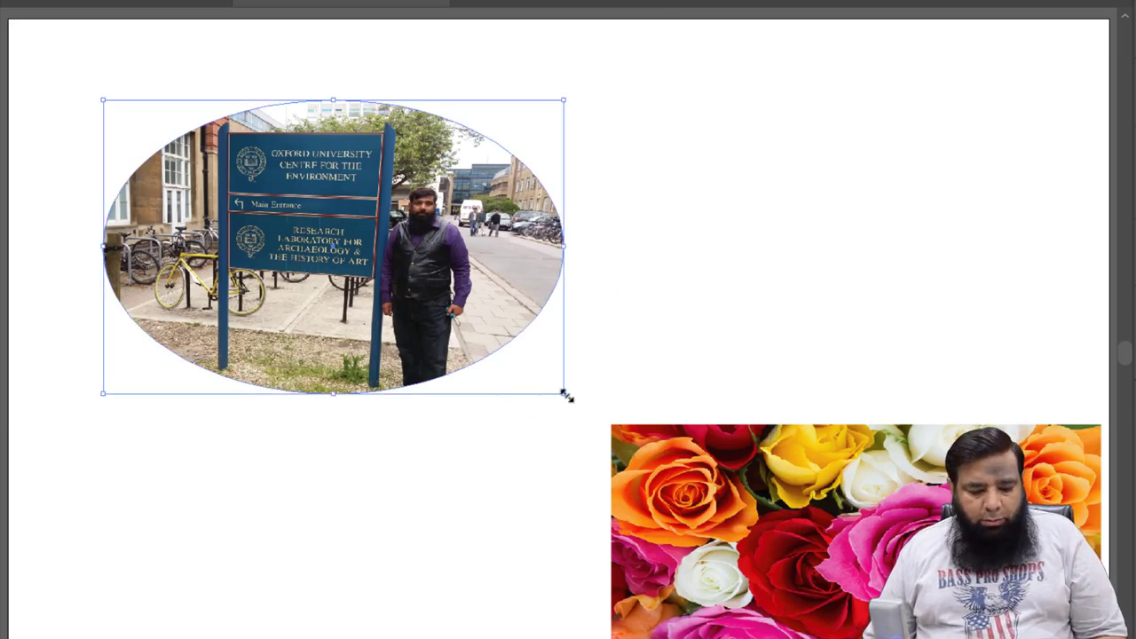
{"action": "left_click_drag", "start_coordinate": [566, 394], "coordinate": [347, 255]}
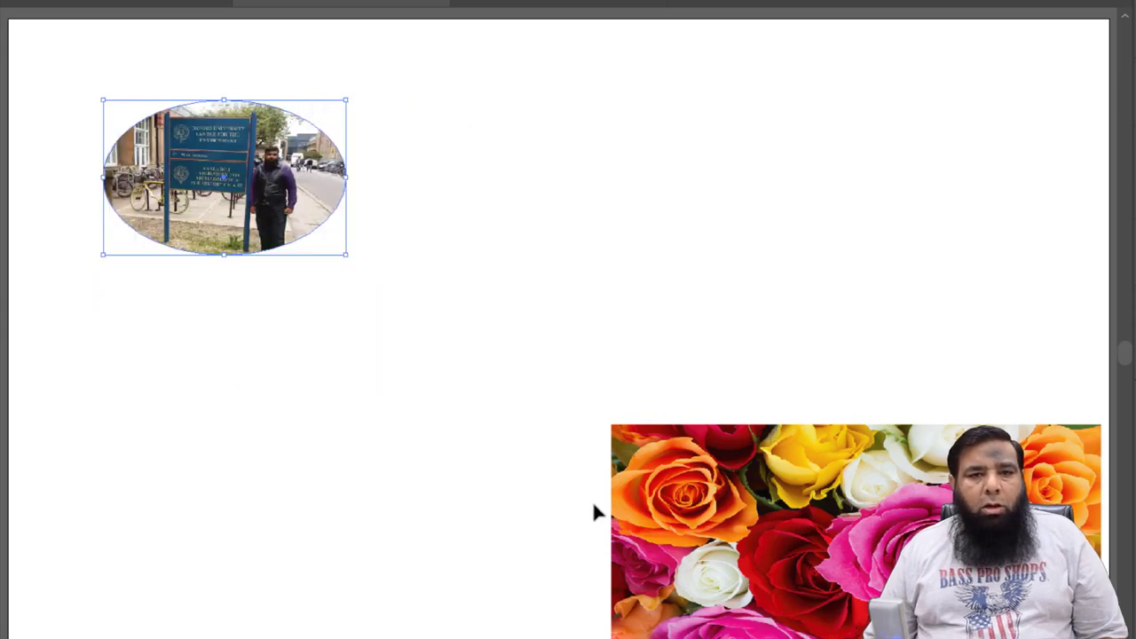
{"action": "left_click_drag", "start_coordinate": [346, 255], "coordinate": [693, 475]}
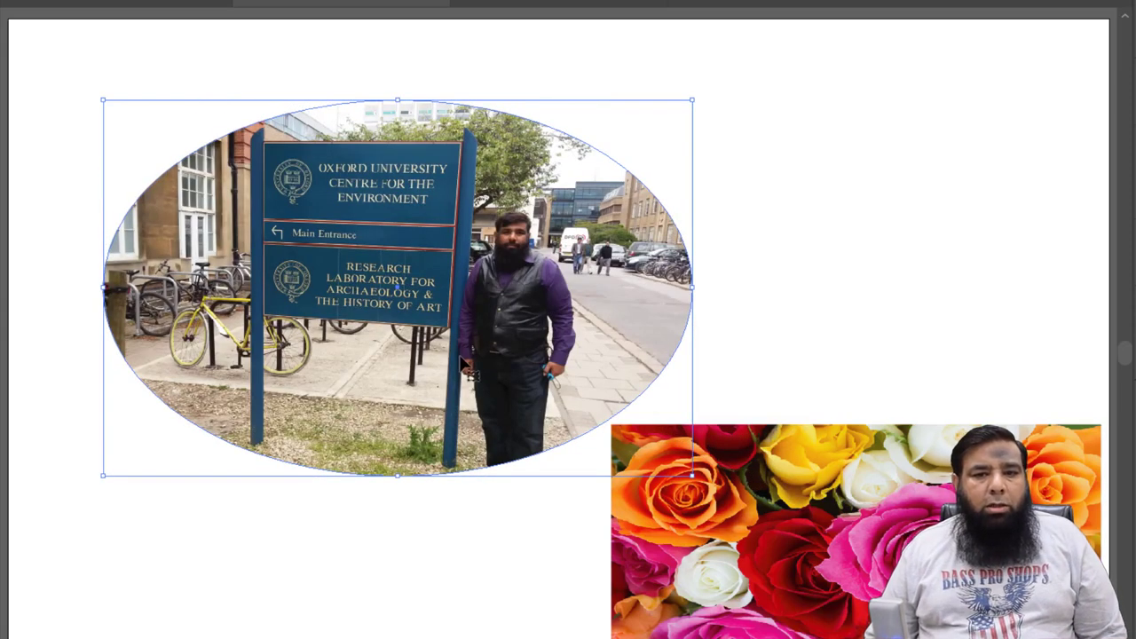
{"action": "left_click_drag", "start_coordinate": [468, 335], "coordinate": [460, 300]}
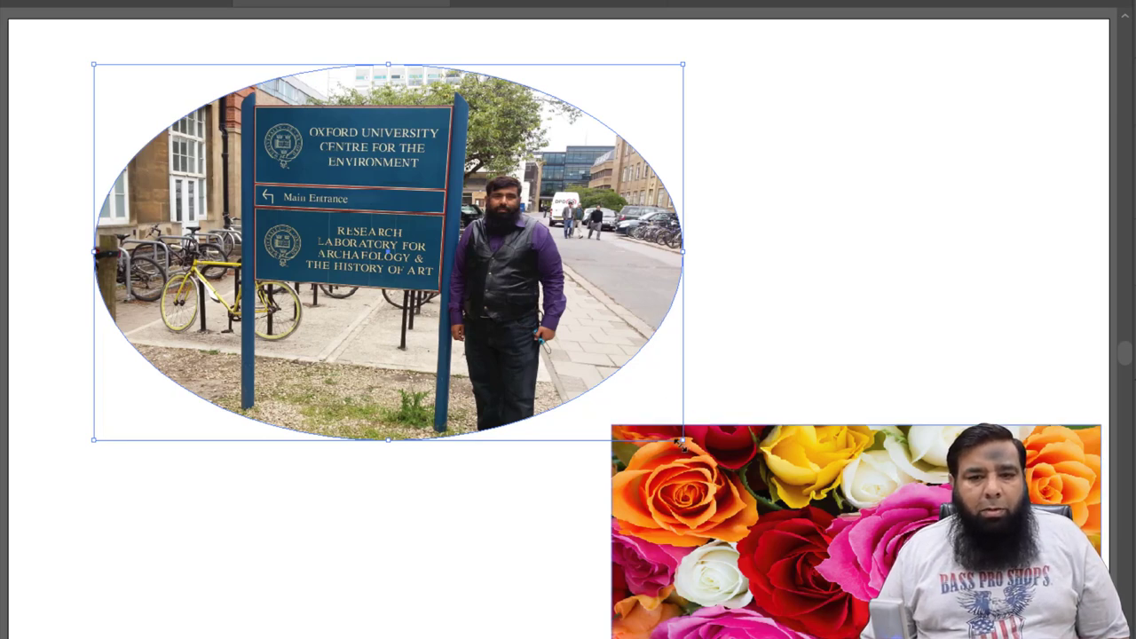
{"action": "left_click_drag", "start_coordinate": [681, 439], "coordinate": [656, 430]}
{"action": "mouse_move", "coordinate": [399, 342]}
{"action": "left_mouse_down"}
{"action": "mouse_move", "coordinate": [768, 282]}
{"action": "mouse_move", "coordinate": [705, 304]}
{"action": "left_mouse_up"}
- Move the roses photo to the lower left and add a FLOWERS title above it, enlarged to 91.82 pt
{"action": "left_click", "coordinate": [572, 480]}
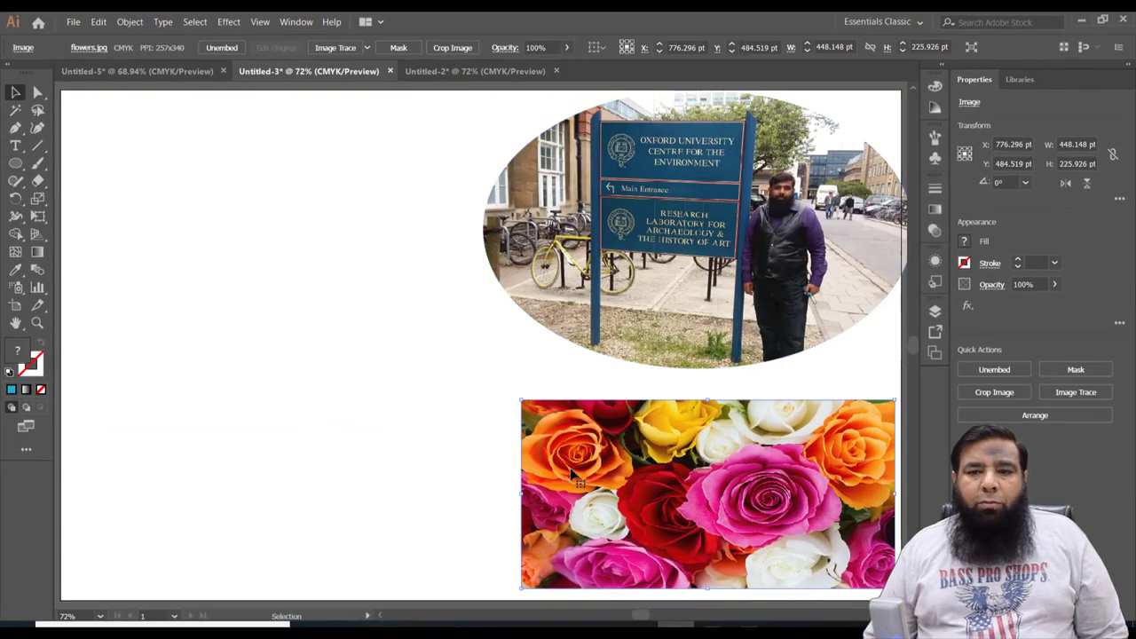
{"action": "left_click_drag", "start_coordinate": [610, 472], "coordinate": [236, 448]}
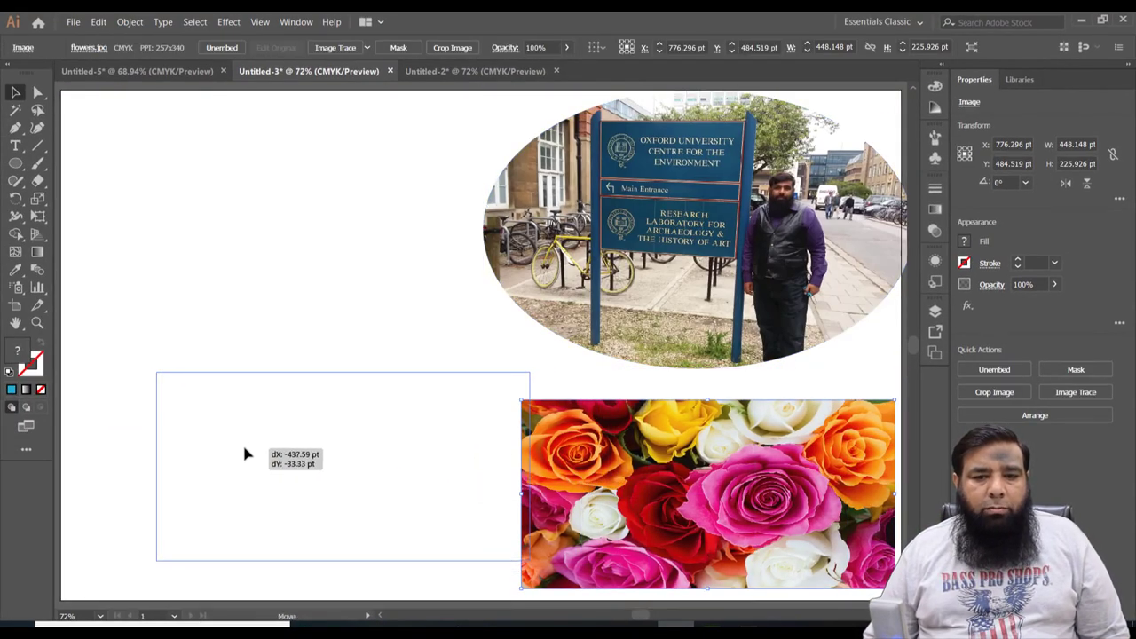
{"action": "left_click", "coordinate": [15, 145]}
{"action": "left_click", "coordinate": [130, 178]}
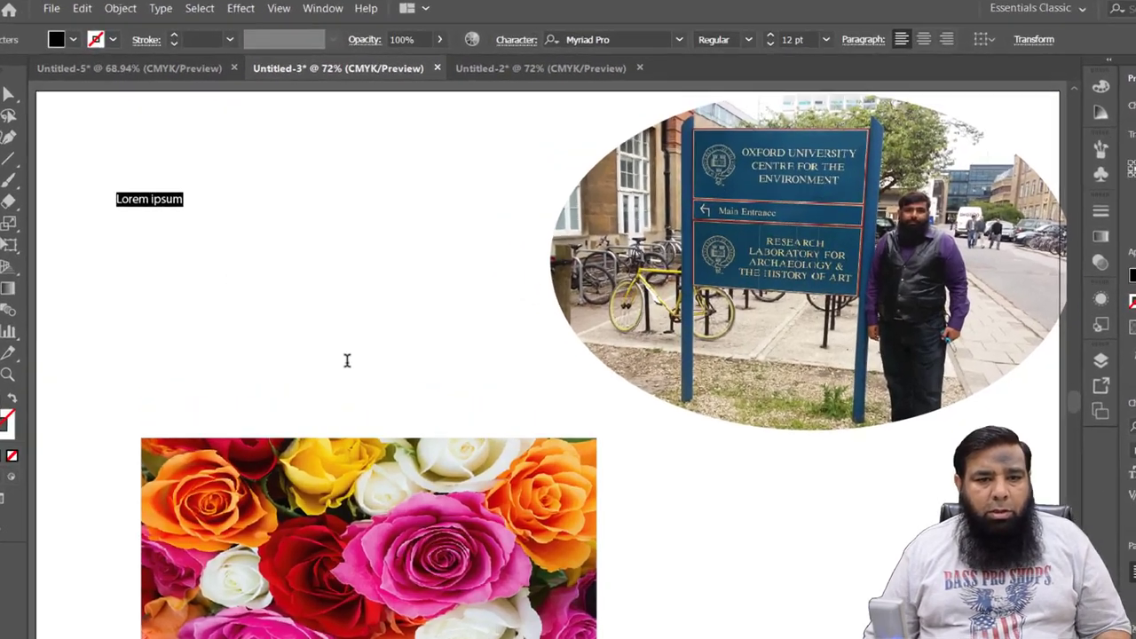
{"action": "type", "text": "F"}
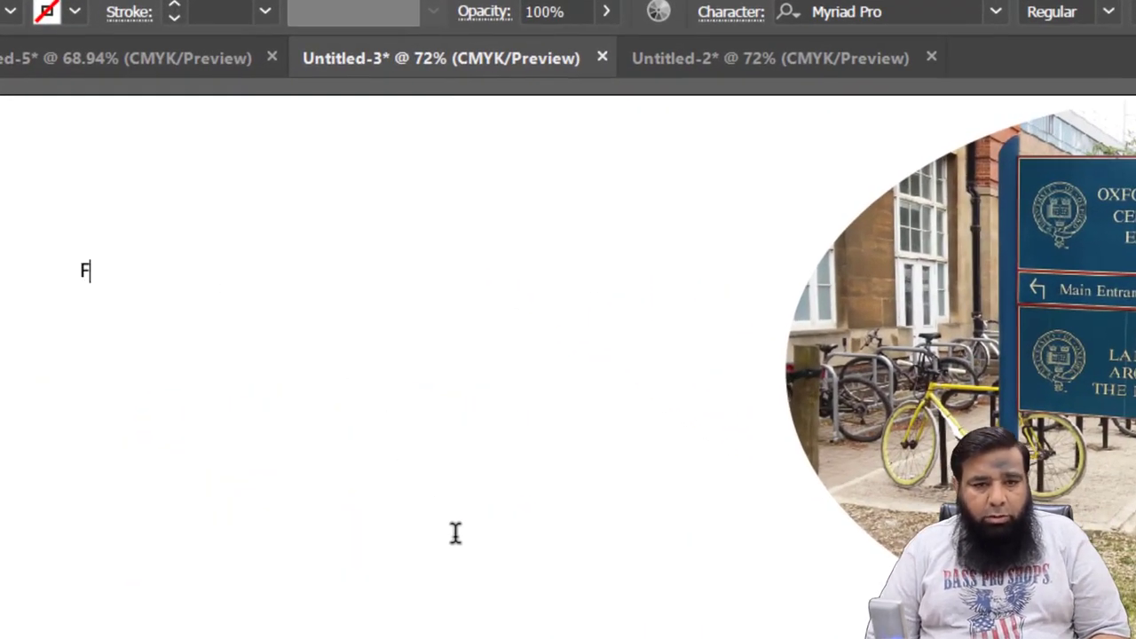
{"action": "type", "text": "LOWERS"}
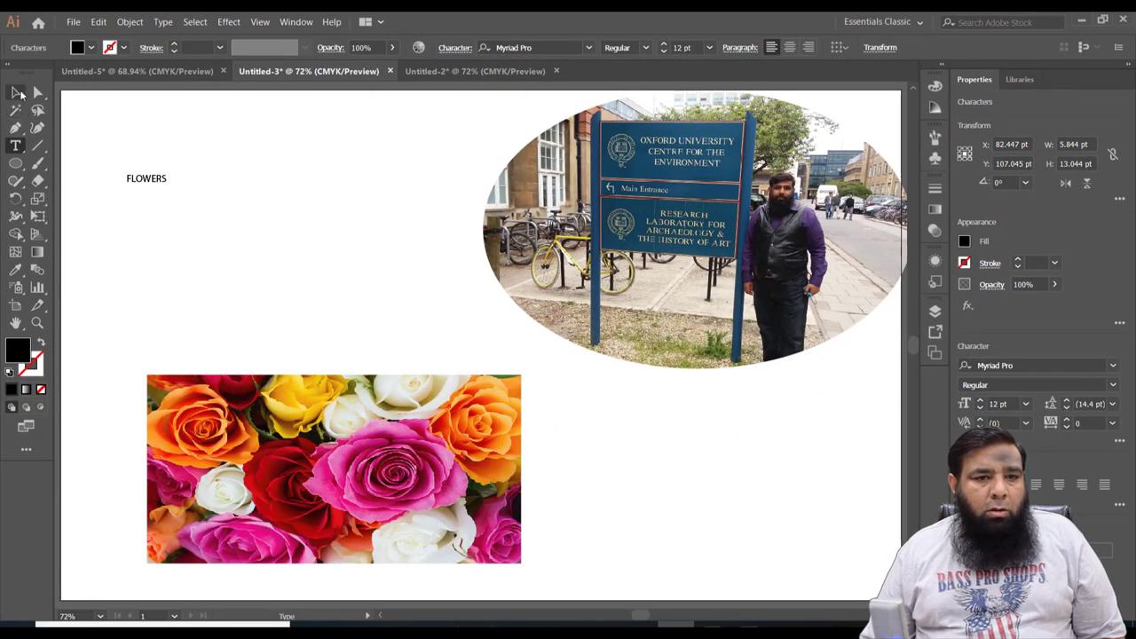
{"action": "left_click", "coordinate": [18, 92]}
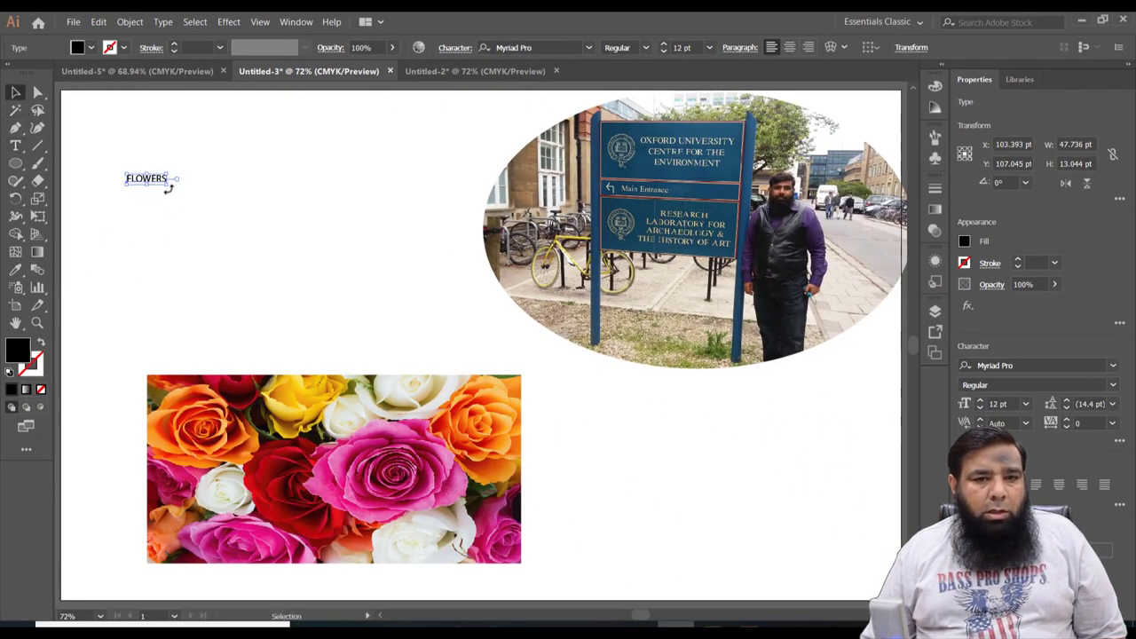
{"action": "mouse_move", "coordinate": [168, 187]}
{"action": "left_mouse_down"}
{"action": "mouse_move", "coordinate": [417, 268]}
{"action": "mouse_move", "coordinate": [418, 282]}
{"action": "left_mouse_up"}
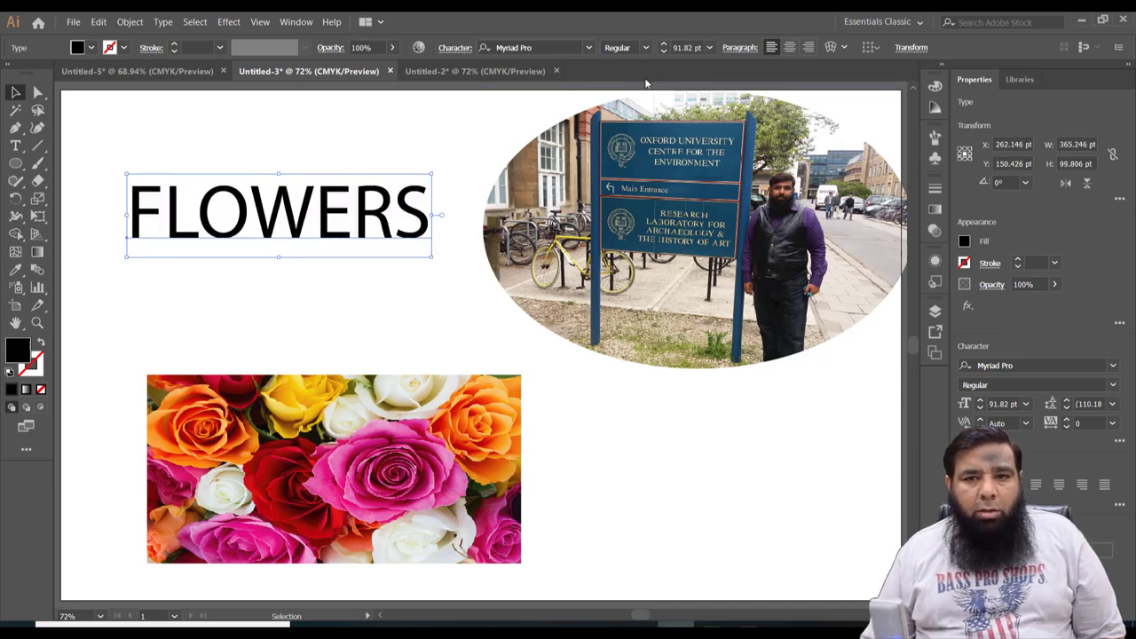
- Set the FLOWERS text in the Impact font and enlarge it
{"action": "left_click", "coordinate": [588, 48]}
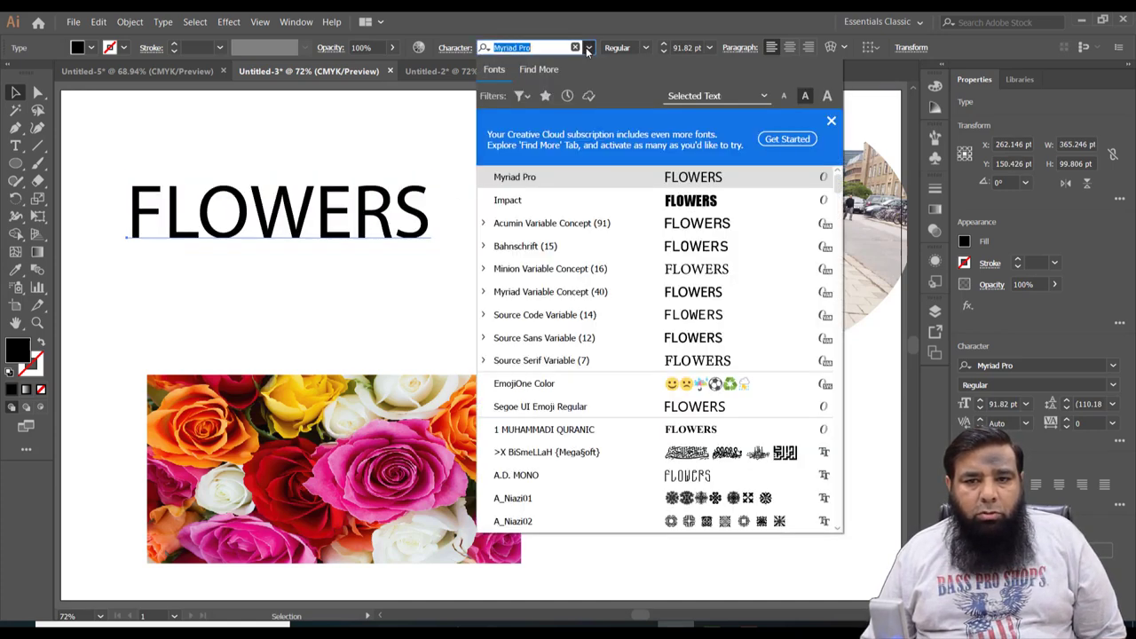
{"action": "left_click", "coordinate": [677, 205]}
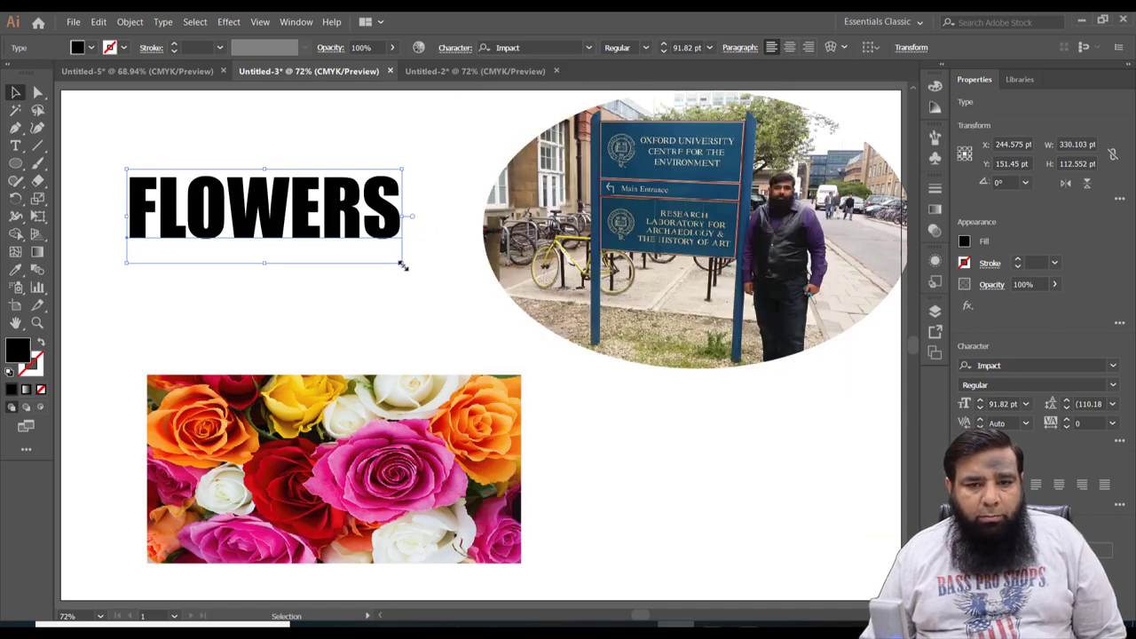
{"action": "left_click_drag", "start_coordinate": [403, 266], "coordinate": [451, 288]}
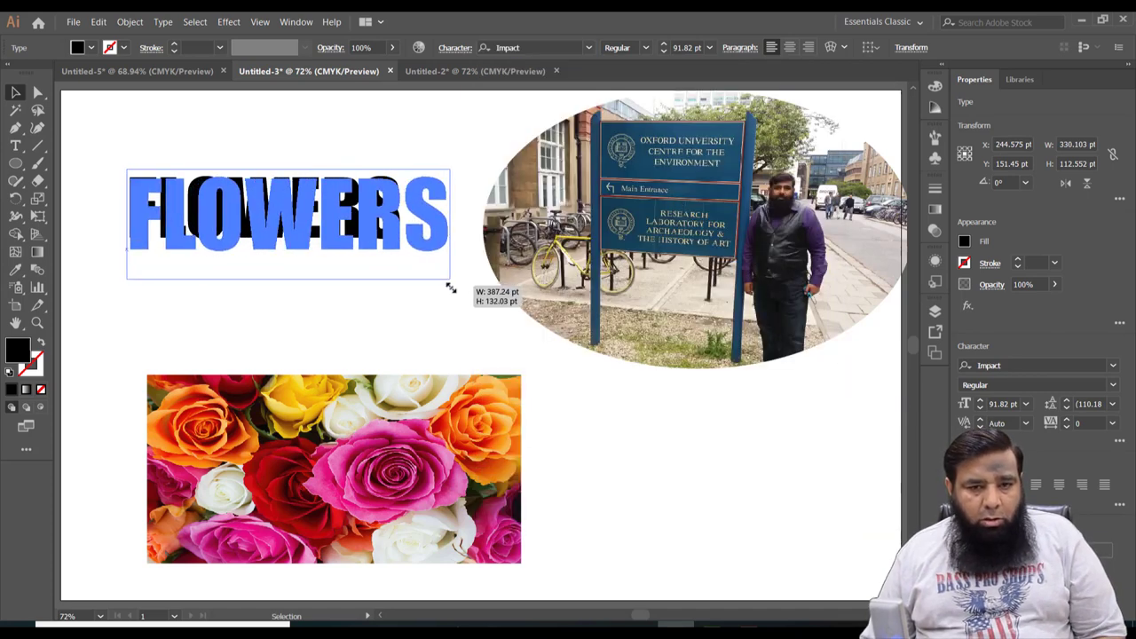
- Lay FLOWERS across the roses photo at about 121.77 pt and select both together
{"action": "left_click_drag", "start_coordinate": [368, 216], "coordinate": [395, 484]}
{"action": "left_click_drag", "start_coordinate": [479, 435], "coordinate": [537, 425]}
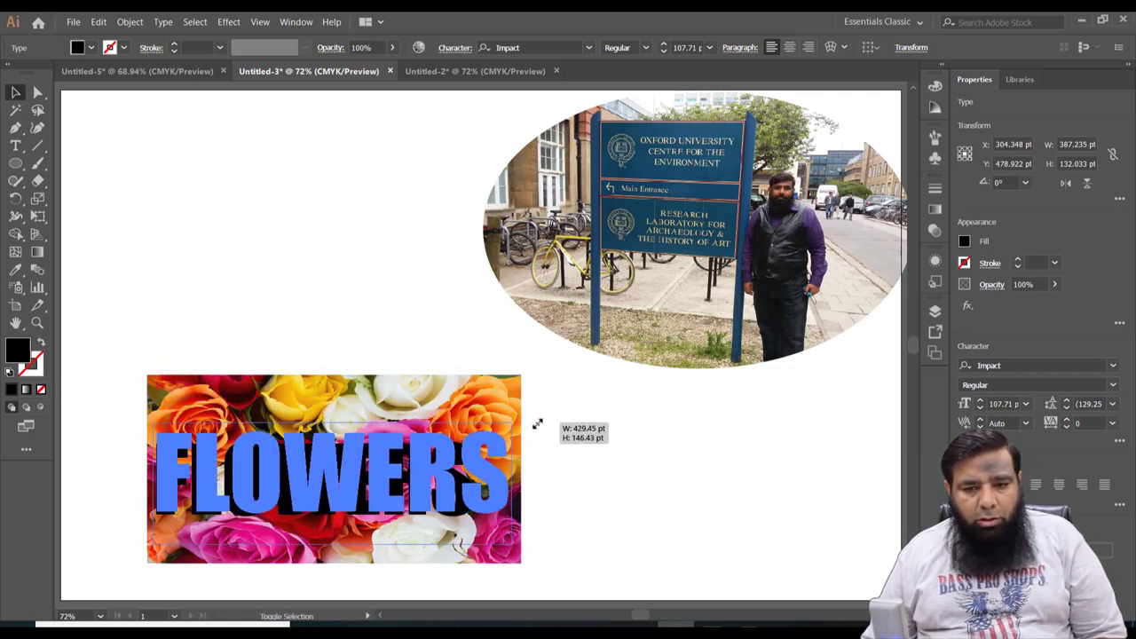
{"action": "left_click_drag", "start_coordinate": [537, 425], "coordinate": [541, 422]}
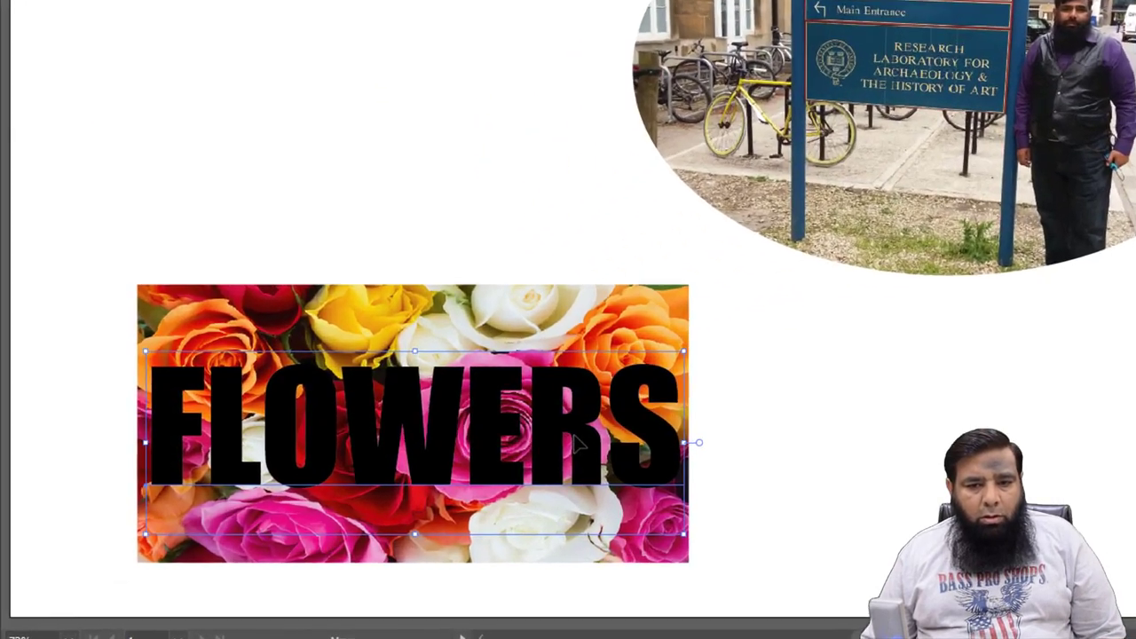
{"action": "left_click_drag", "start_coordinate": [453, 501], "coordinate": [449, 499]}
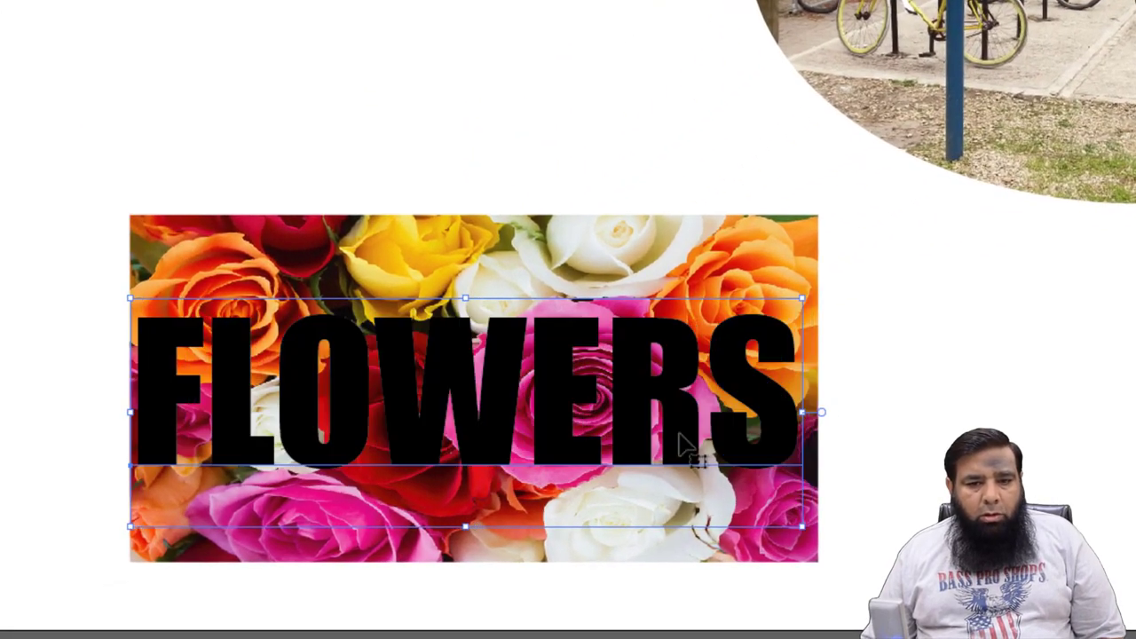
{"action": "left_click", "coordinate": [883, 437]}
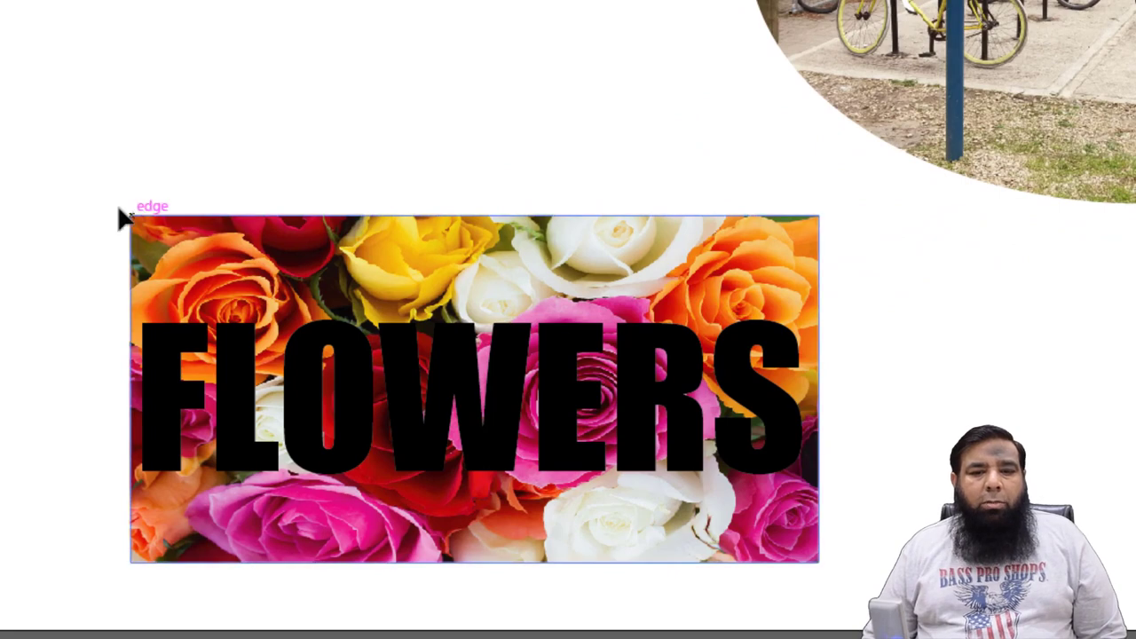
{"action": "left_click_drag", "start_coordinate": [83, 193], "coordinate": [835, 413]}
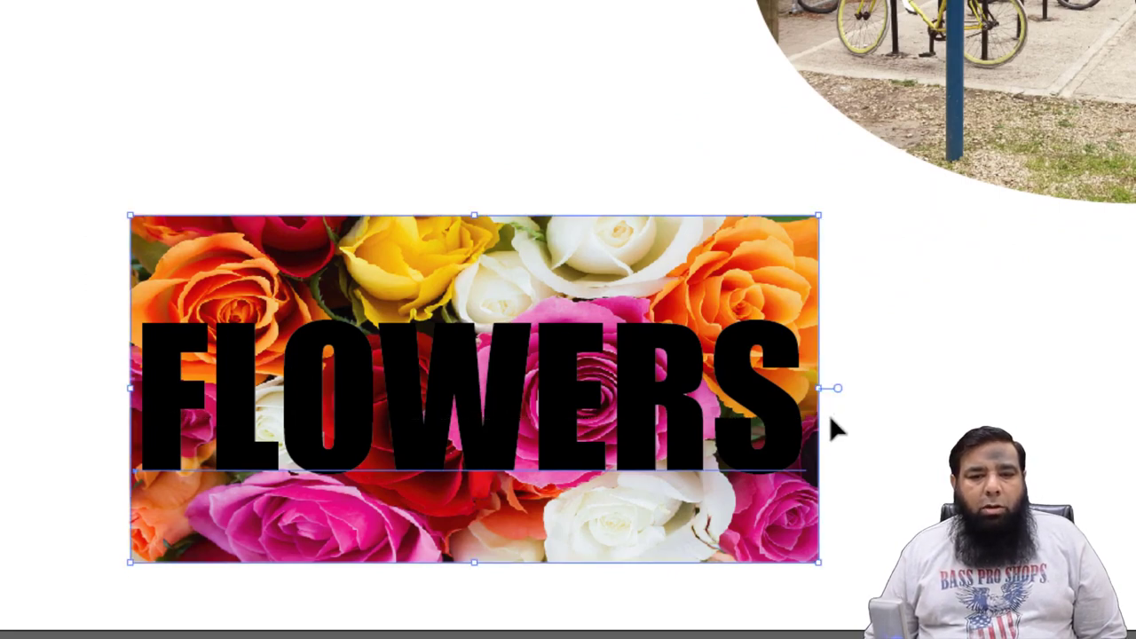
- Clip the roses image into the FLOWERS letters with a clipping mask
{"action": "right_click", "coordinate": [693, 377]}
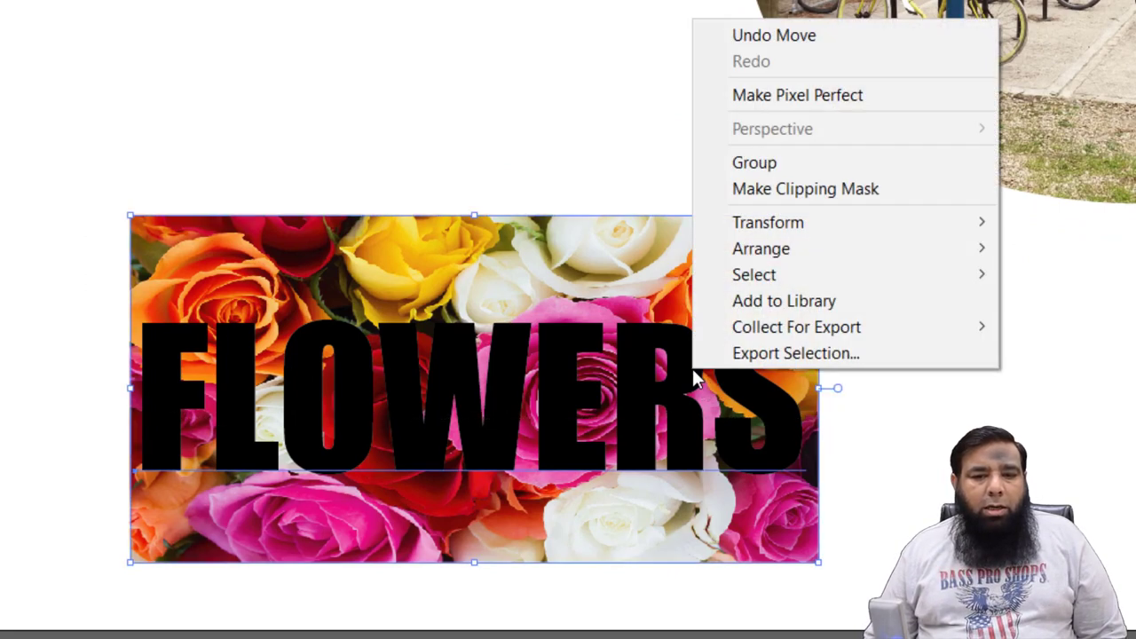
{"action": "left_click", "coordinate": [769, 201]}
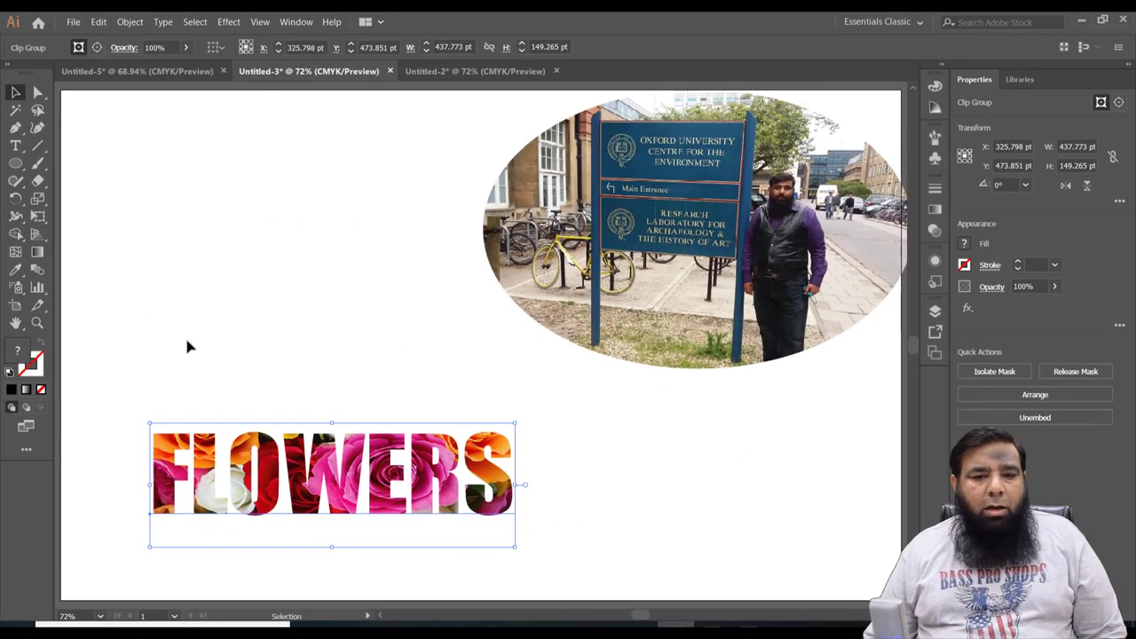
{"action": "left_click", "coordinate": [186, 346]}
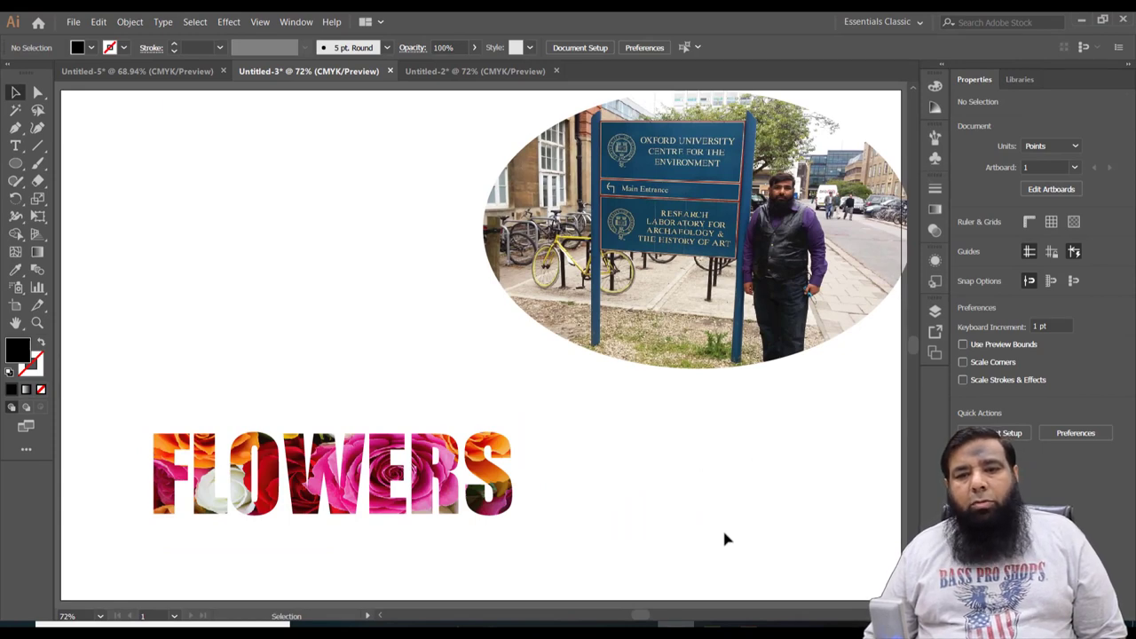
- Move the rose-filled FLOWERS to the upper left and give it a thin dark-red outline
{"action": "left_click_drag", "start_coordinate": [508, 493], "coordinate": [468, 274]}
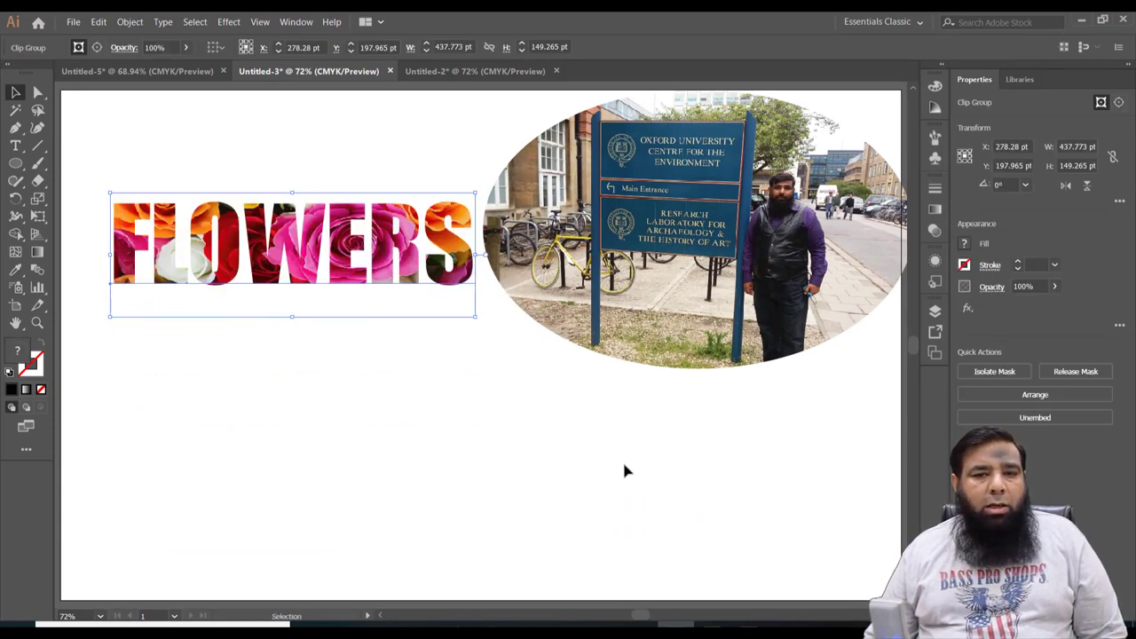
{"action": "left_click", "coordinate": [39, 374]}
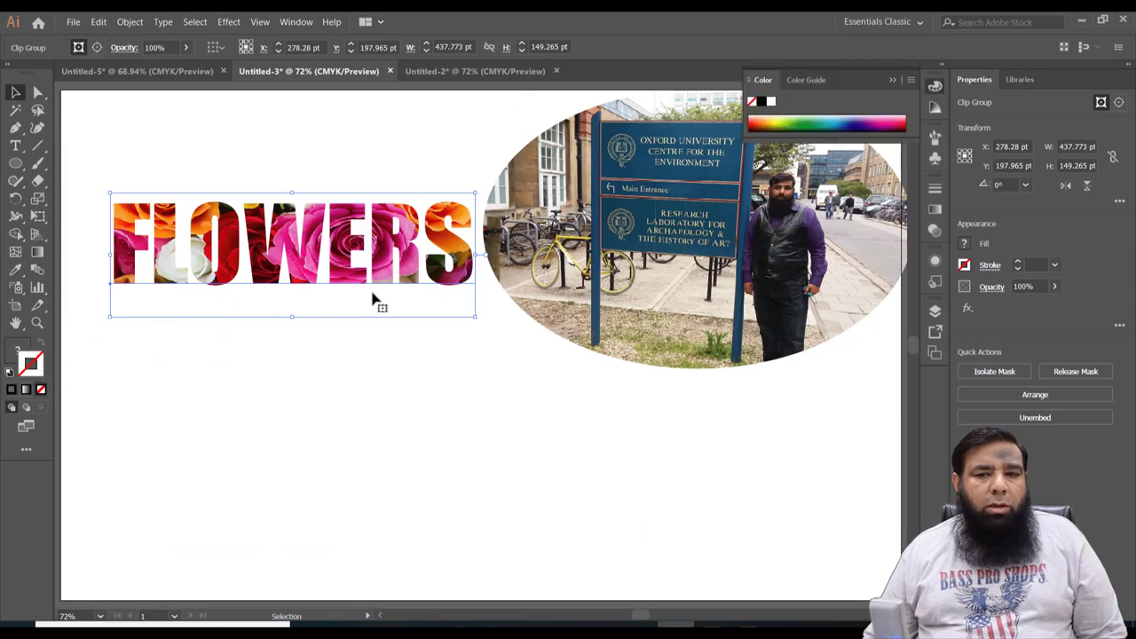
{"action": "left_click", "coordinate": [759, 122]}
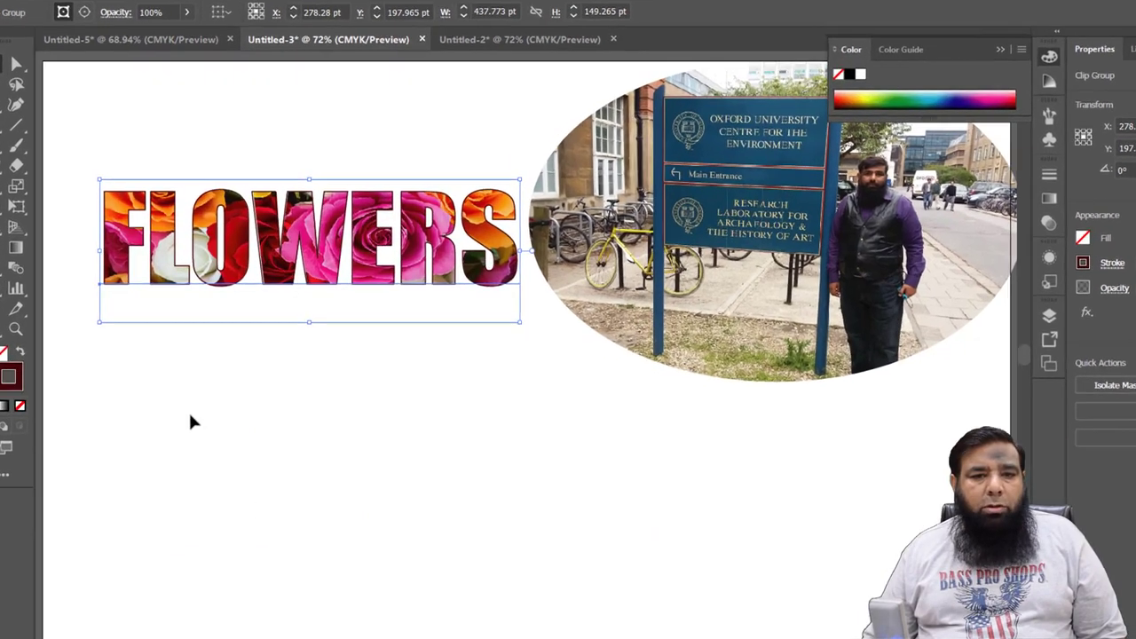
{"action": "left_click", "coordinate": [190, 422]}
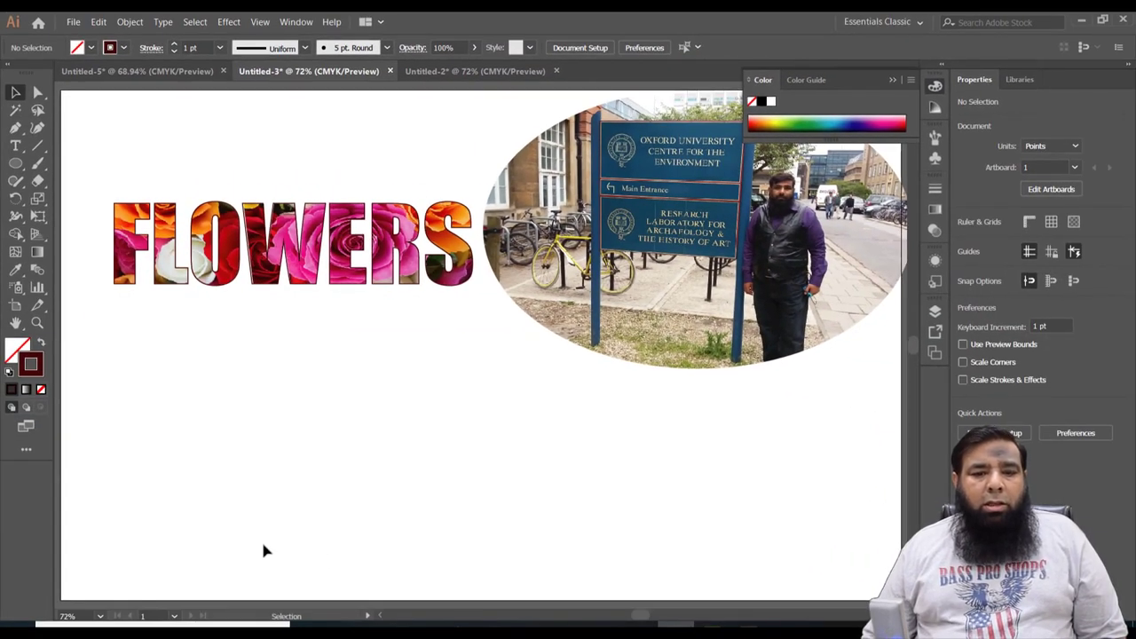
- Switch to the Untitled-2 portrait document and close the floating Color panel
{"action": "left_click", "coordinate": [454, 73]}
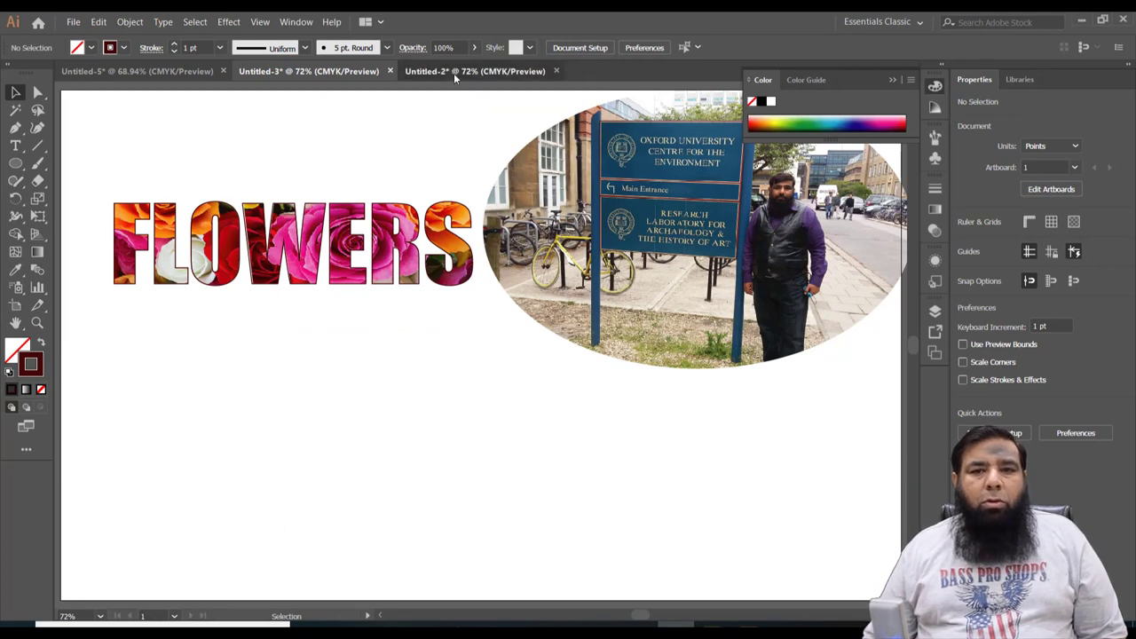
{"action": "left_click", "coordinate": [419, 436]}
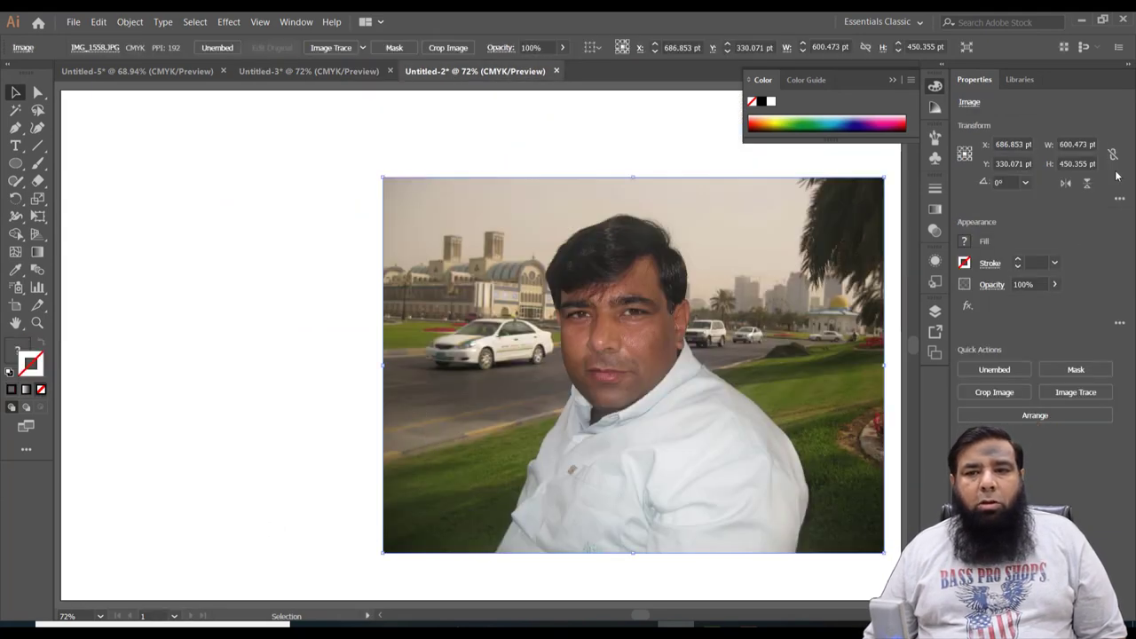
{"action": "left_click", "coordinate": [894, 81]}
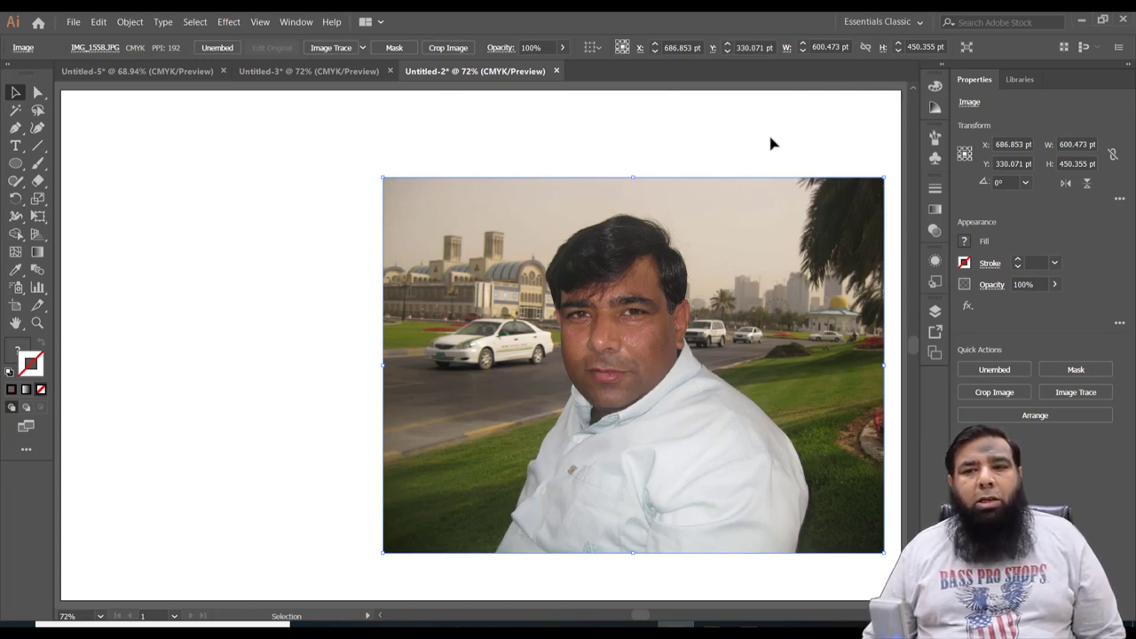
- Set up a 6-sided polygon at 77.3285 pt radius with the Polygon tool
{"action": "left_click", "coordinate": [15, 163]}
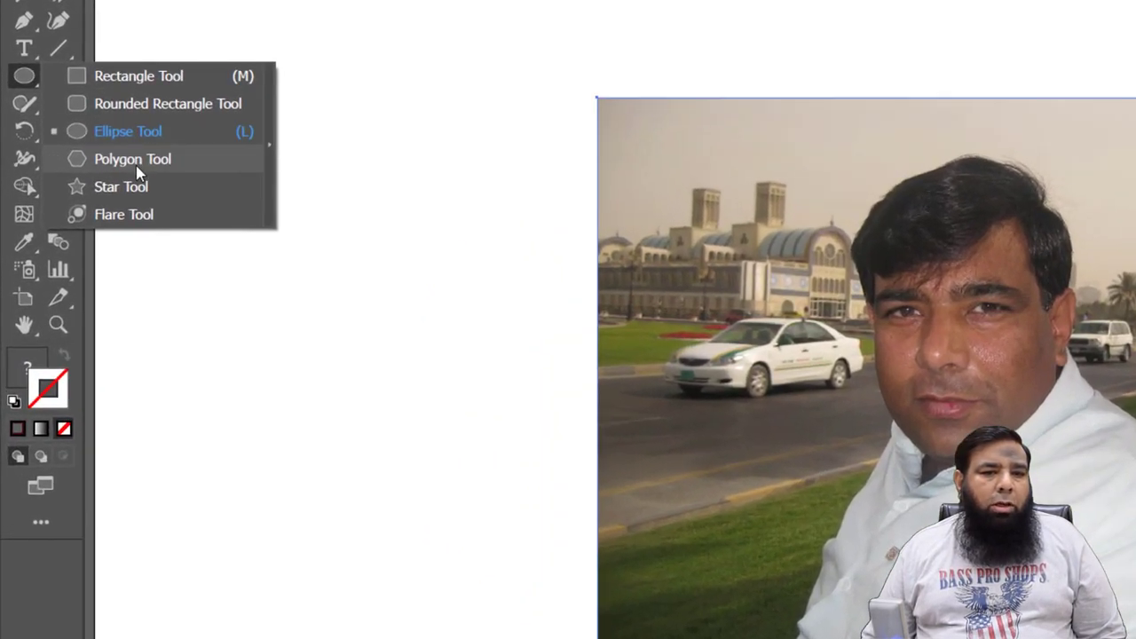
{"action": "left_click", "coordinate": [85, 216]}
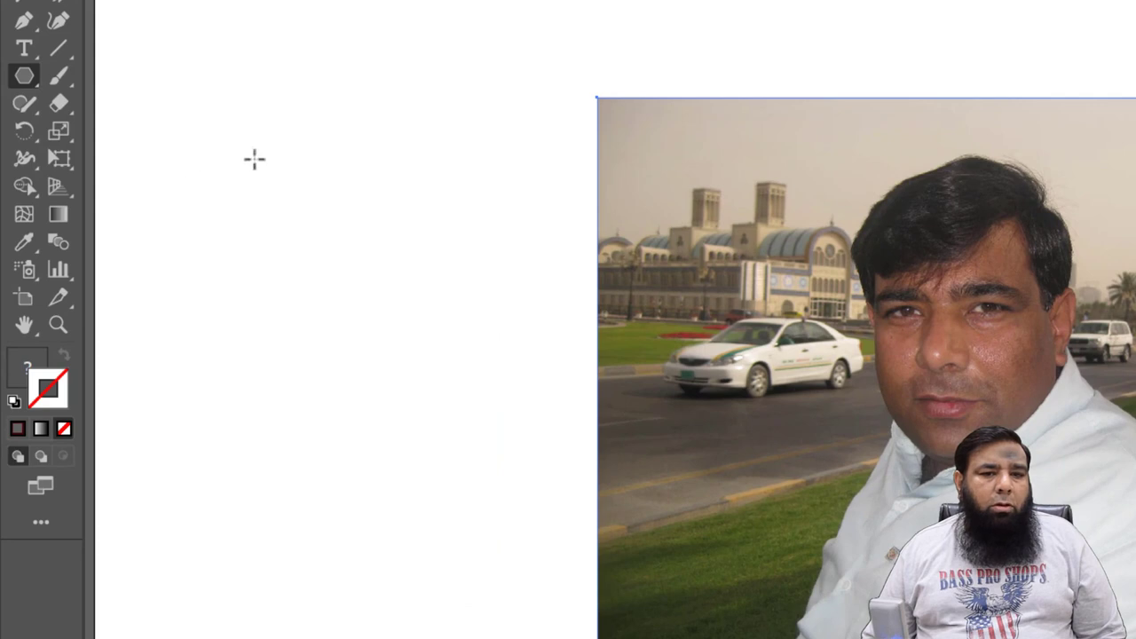
{"action": "left_click", "coordinate": [257, 122]}
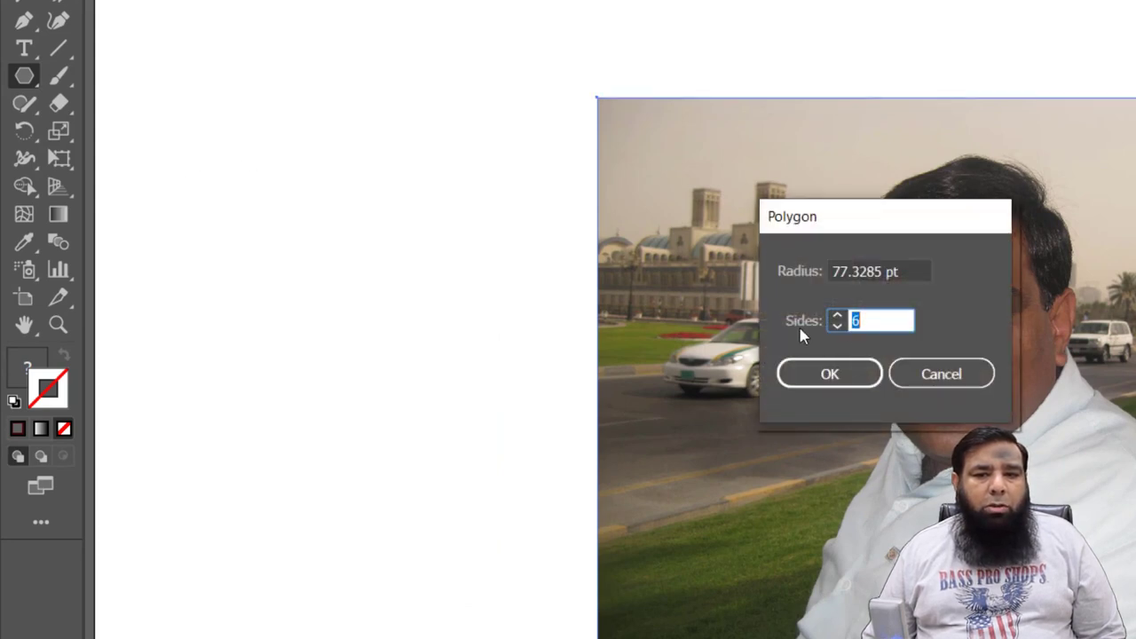
- Draw the six-sided hexagon and fill it with a saturated cyan
{"action": "left_click", "coordinate": [830, 373]}
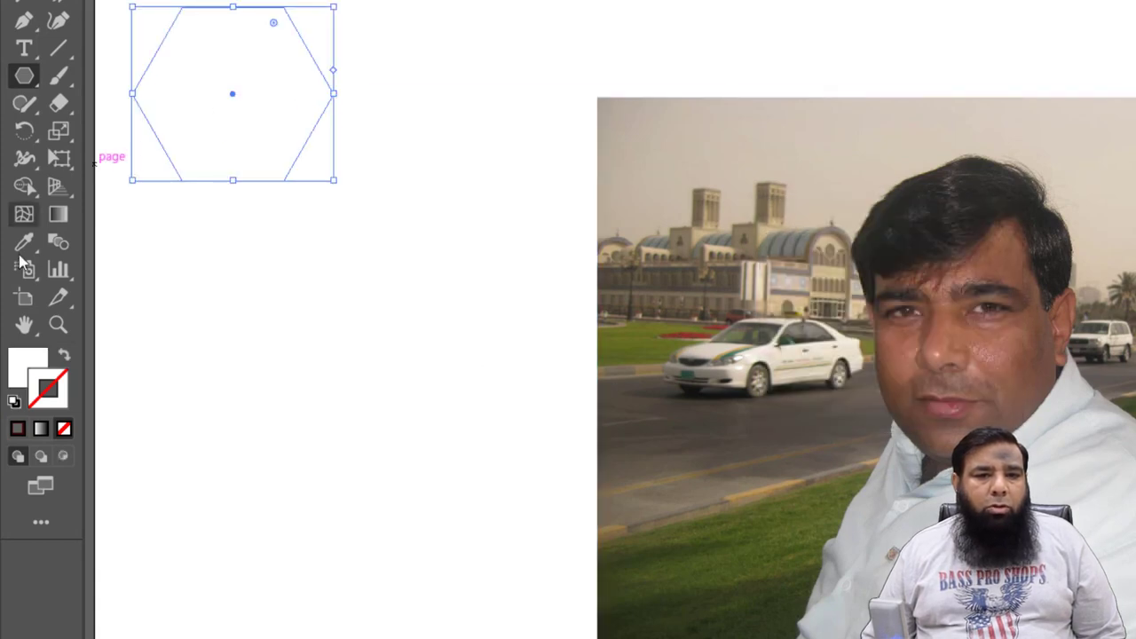
{"action": "double_click", "coordinate": [23, 367]}
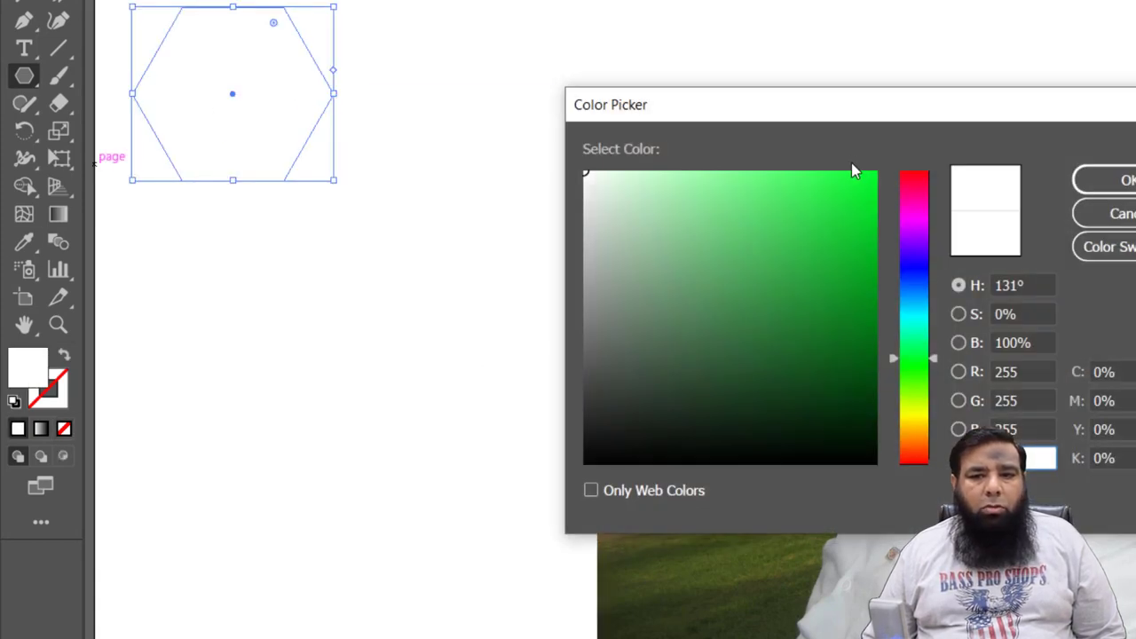
{"action": "left_click", "coordinate": [918, 321]}
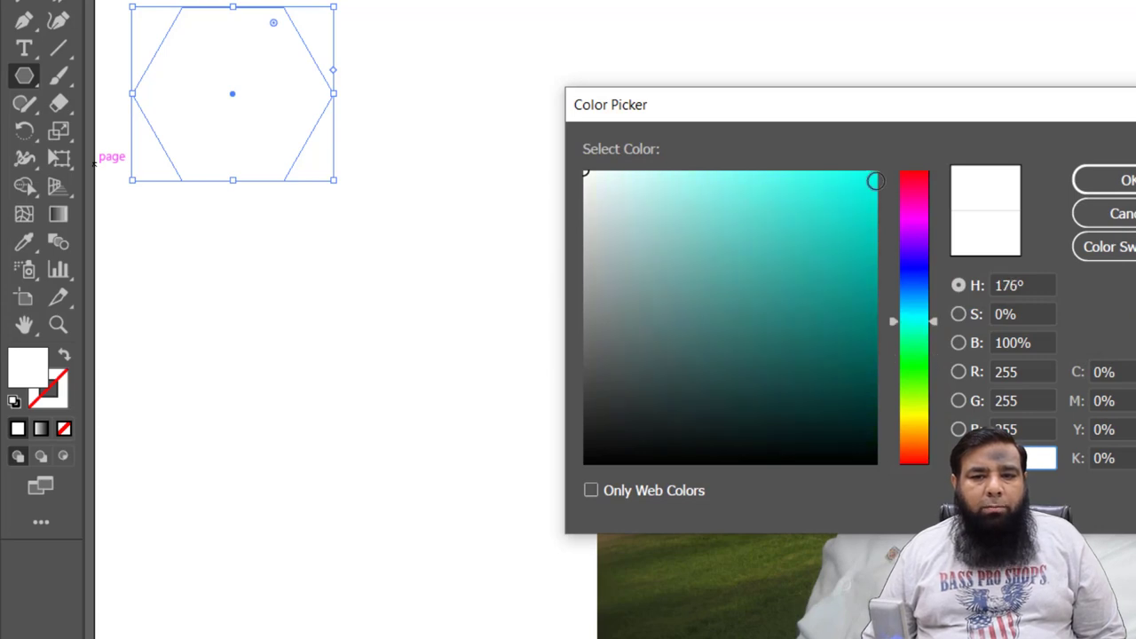
{"action": "left_click", "coordinate": [875, 180]}
{"action": "left_click", "coordinate": [1110, 180]}
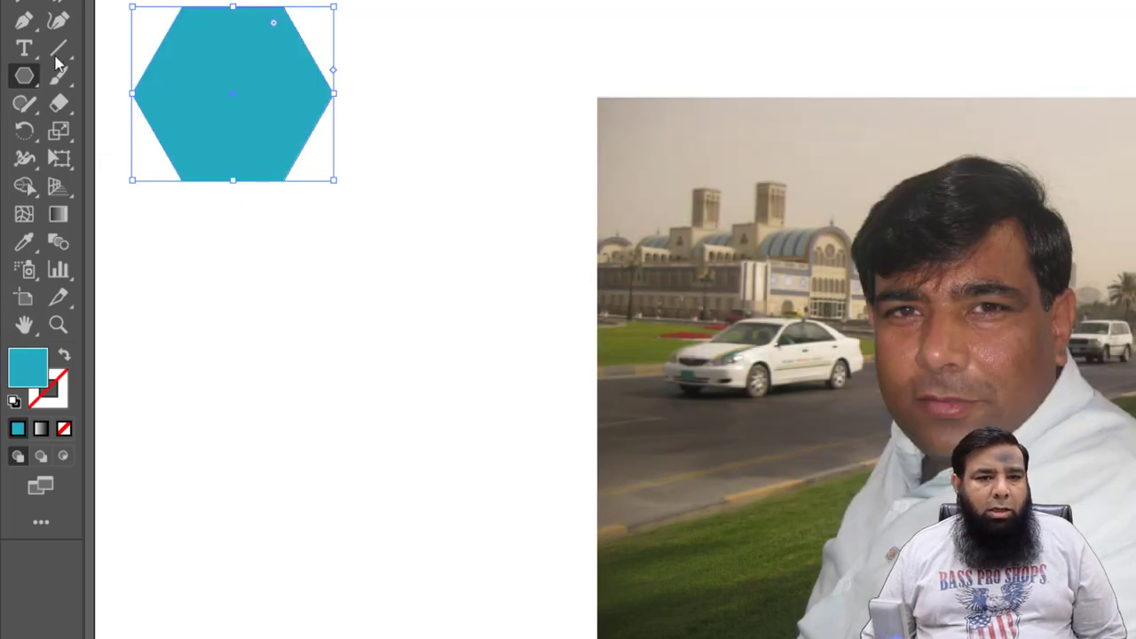
- Shrink the hexagon and stack copies beneath it into a column using Ctrl+D
{"action": "key", "text": "v"}
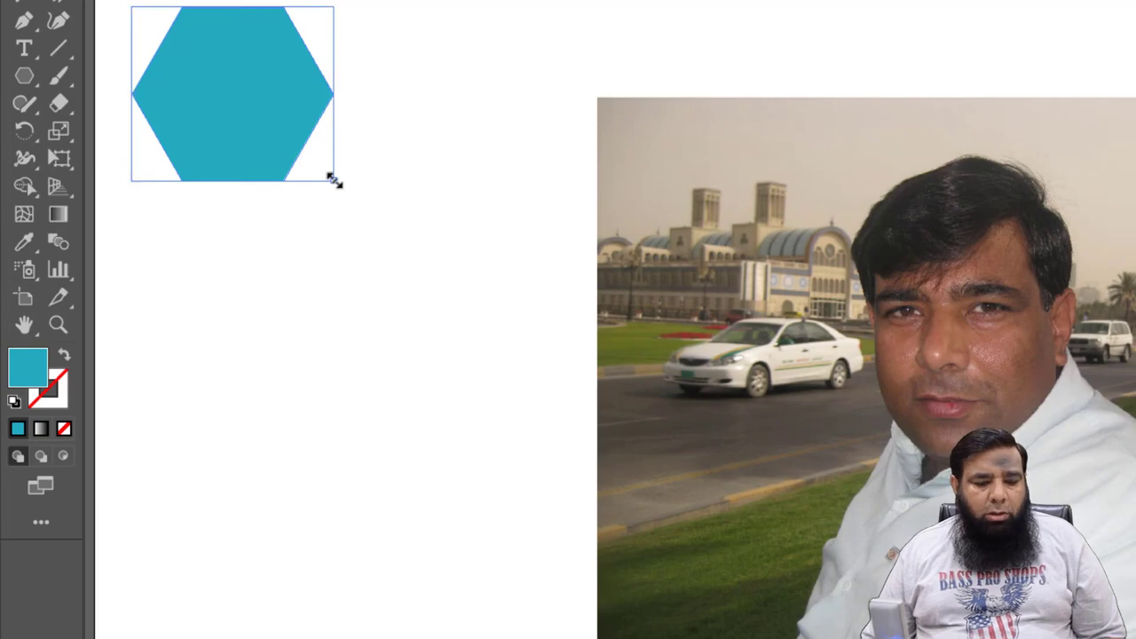
{"action": "left_click_drag", "start_coordinate": [333, 181], "coordinate": [301, 149]}
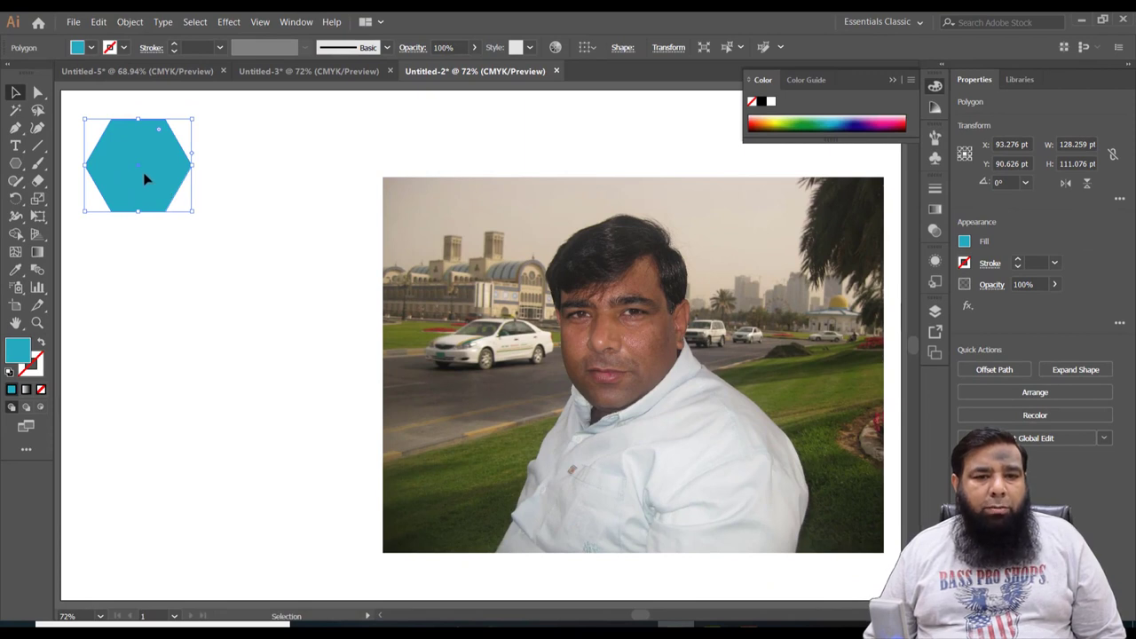
{"action": "left_click_drag", "start_coordinate": [146, 179], "coordinate": [135, 271]}
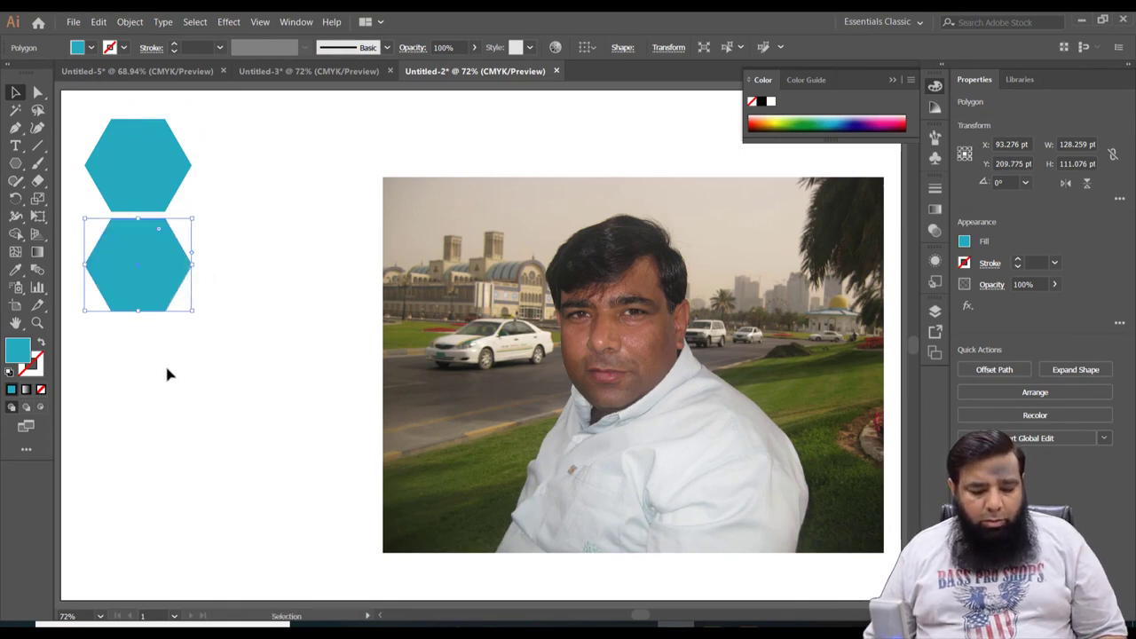
{"action": "key", "text": "ctrl+d"}
{"action": "key", "text": "ctrl+d"}
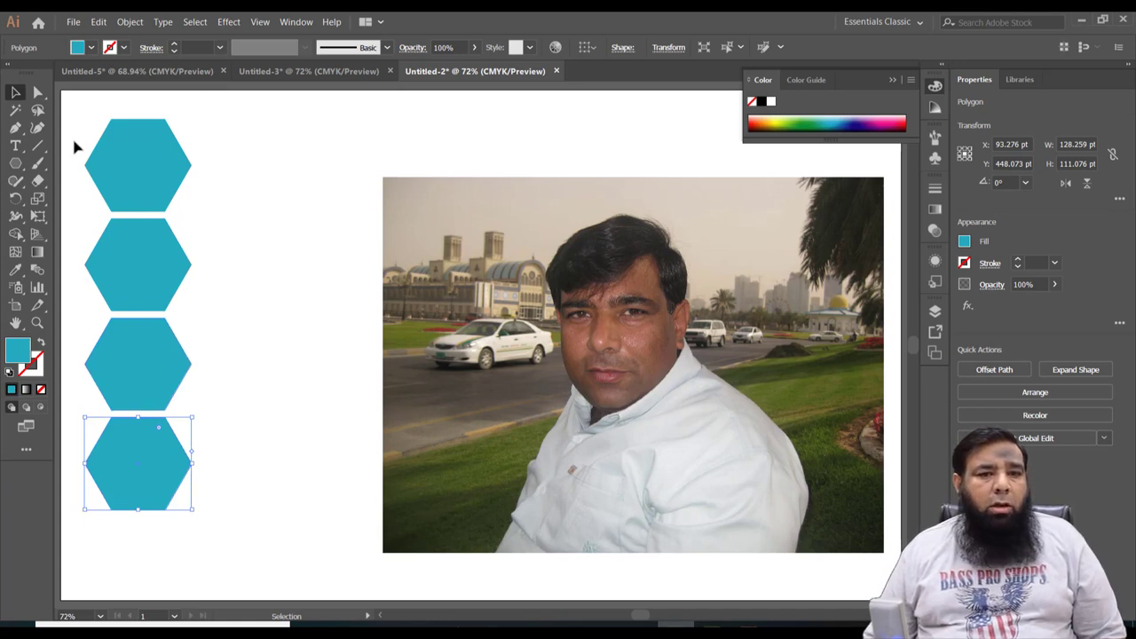
- Copy the hexagon column to the right, staggered half a step down
{"action": "left_click_drag", "start_coordinate": [72, 137], "coordinate": [139, 300]}
{"action": "left_click_drag", "start_coordinate": [175, 484], "coordinate": [178, 486]}
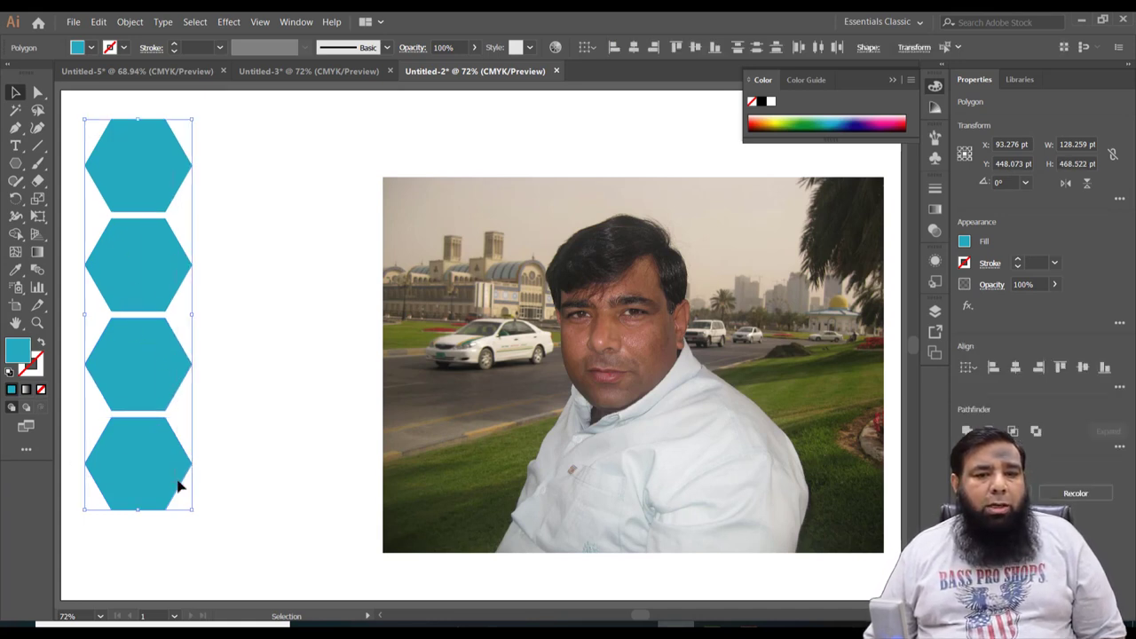
{"action": "left_click_drag", "start_coordinate": [138, 355], "coordinate": [229, 385]}
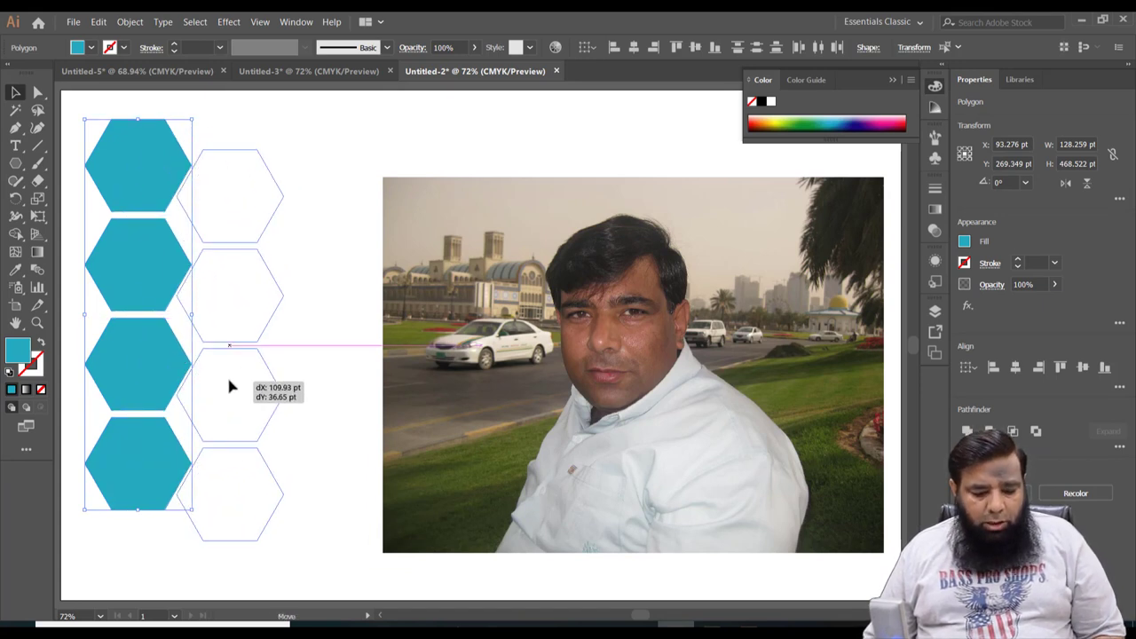
{"action": "left_click_drag", "start_coordinate": [229, 385], "coordinate": [224, 407]}
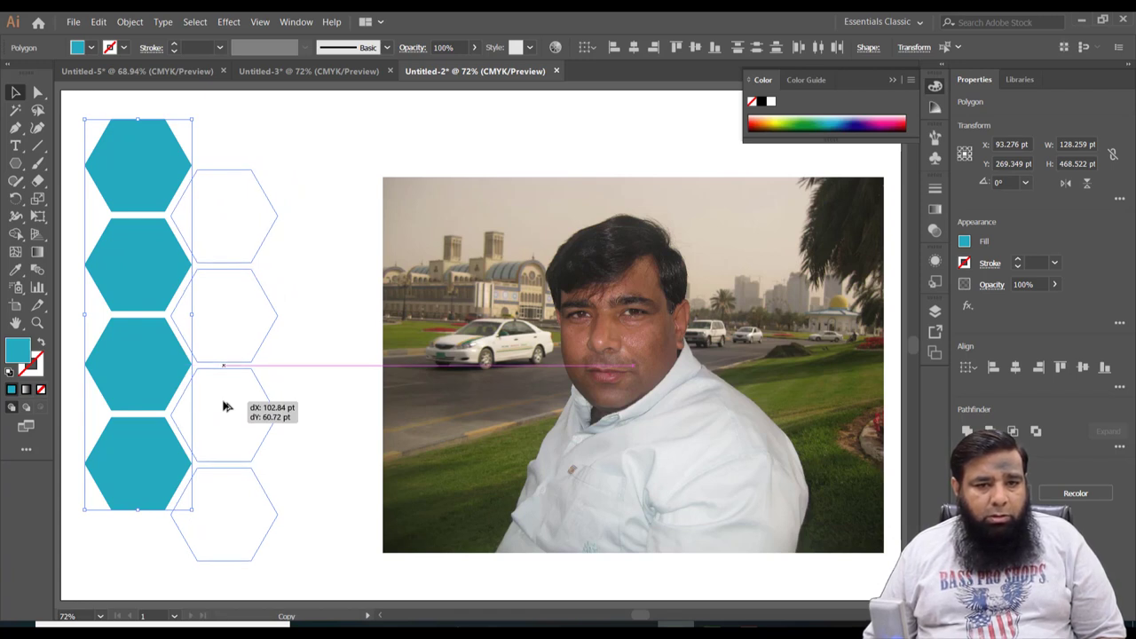
{"action": "left_click_drag", "start_coordinate": [223, 406], "coordinate": [223, 405]}
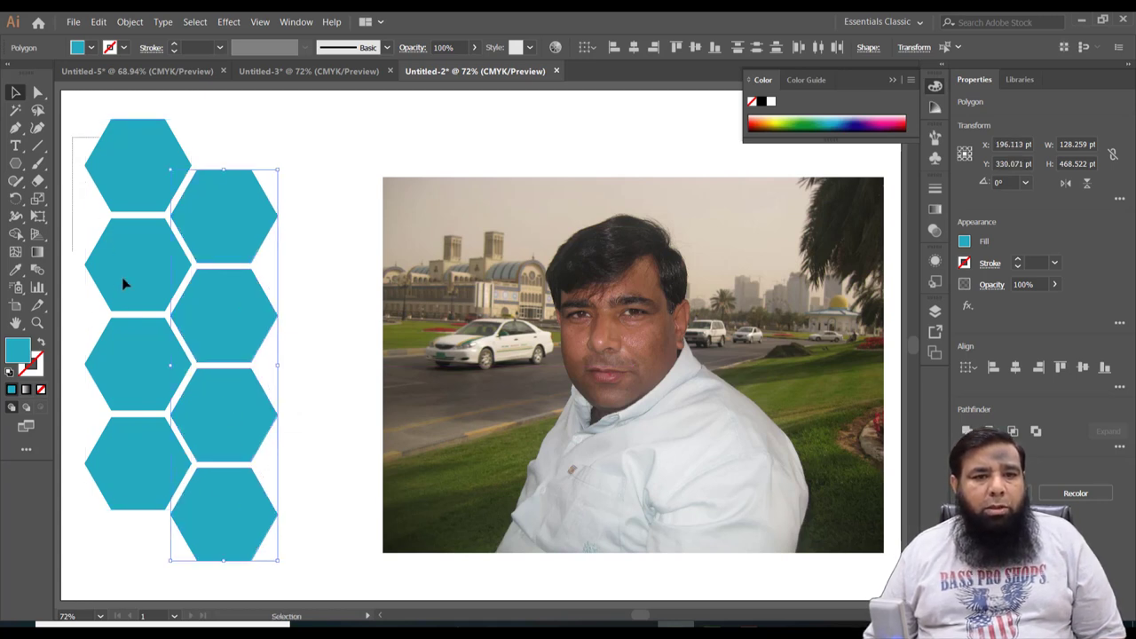
- Duplicate both columns further right to form a four-column, 16-hexagon honeycomb
{"action": "key", "text": "ctrl+a"}
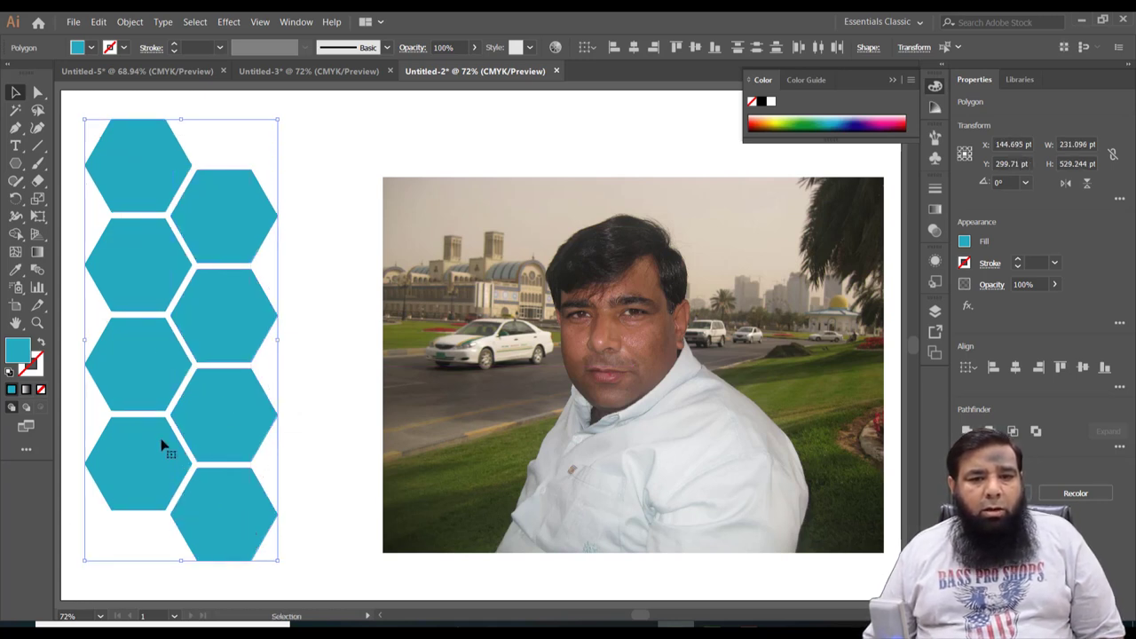
{"action": "left_click_drag", "start_coordinate": [145, 386], "coordinate": [314, 382]}
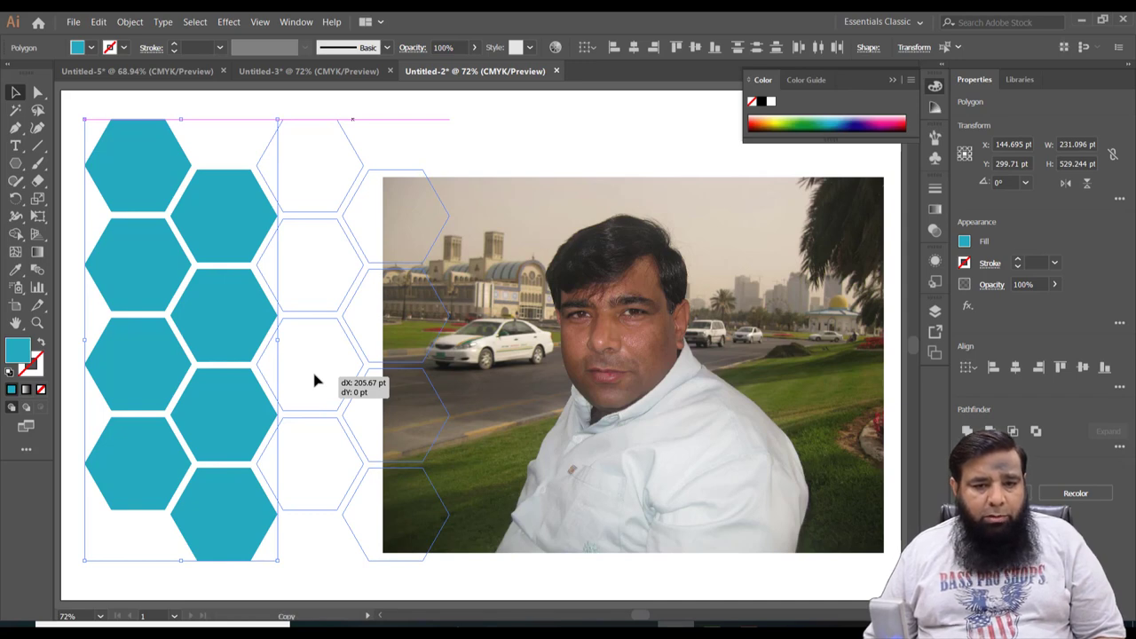
{"action": "left_click_drag", "start_coordinate": [315, 381], "coordinate": [311, 380]}
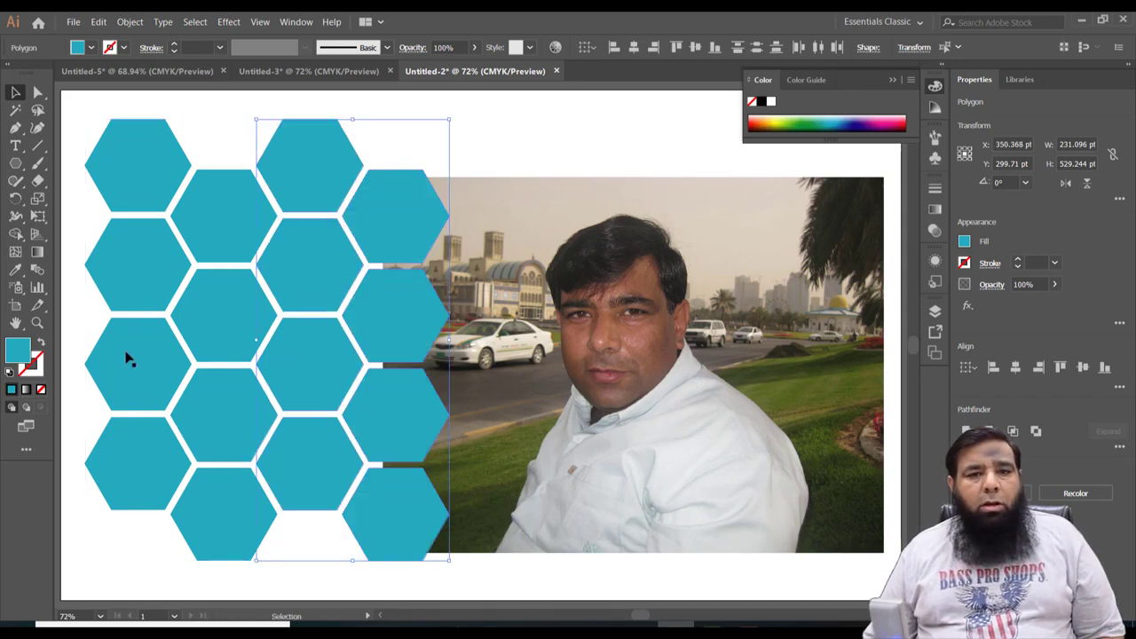
{"action": "left_click", "coordinate": [82, 131]}
{"action": "left_click_drag", "start_coordinate": [83, 129], "coordinate": [355, 423]}
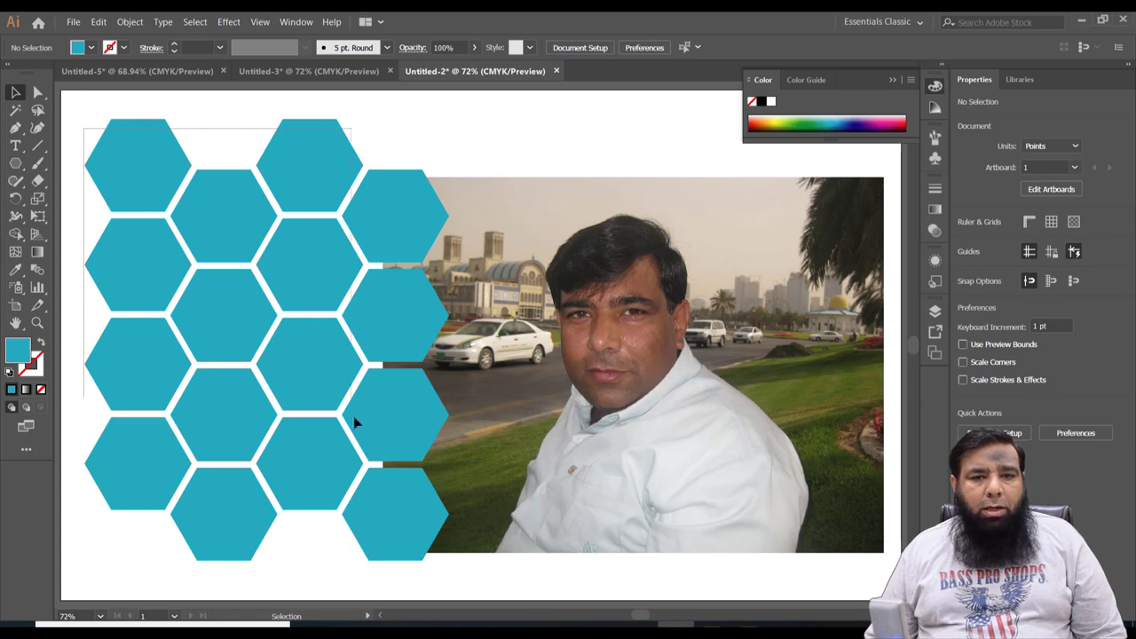
- Scale the honeycomb to about 371.552 × 450.219 pt and place it over the man's face
{"action": "left_click_drag", "start_coordinate": [397, 551], "coordinate": [399, 582]}
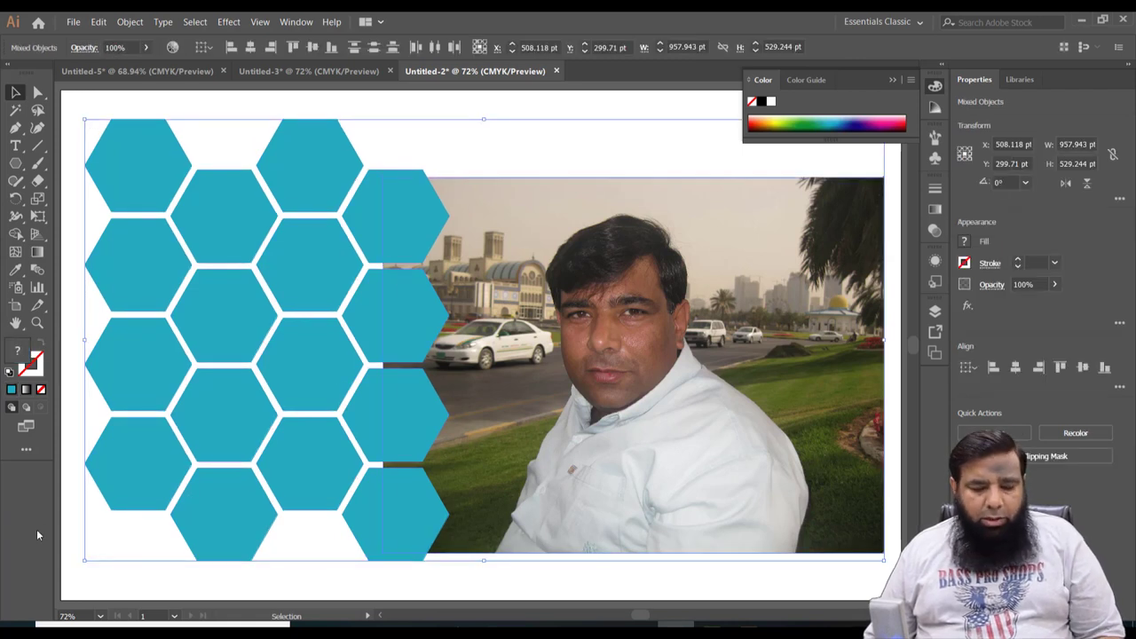
{"action": "left_click", "coordinate": [537, 484], "text": "shift"}
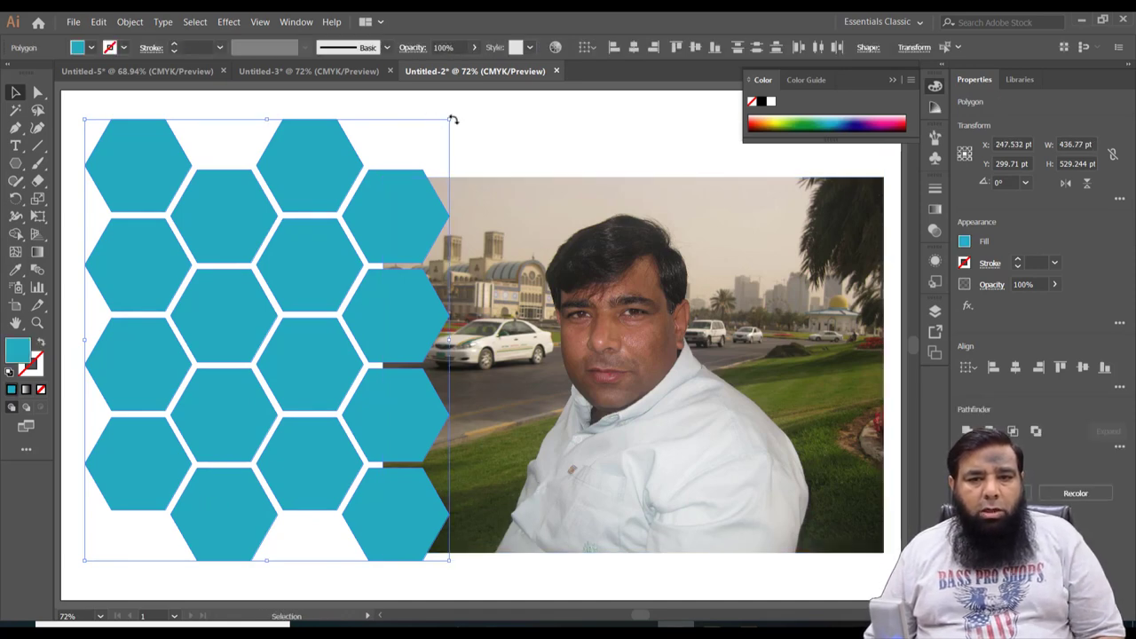
{"action": "left_click_drag", "start_coordinate": [452, 120], "coordinate": [395, 185]}
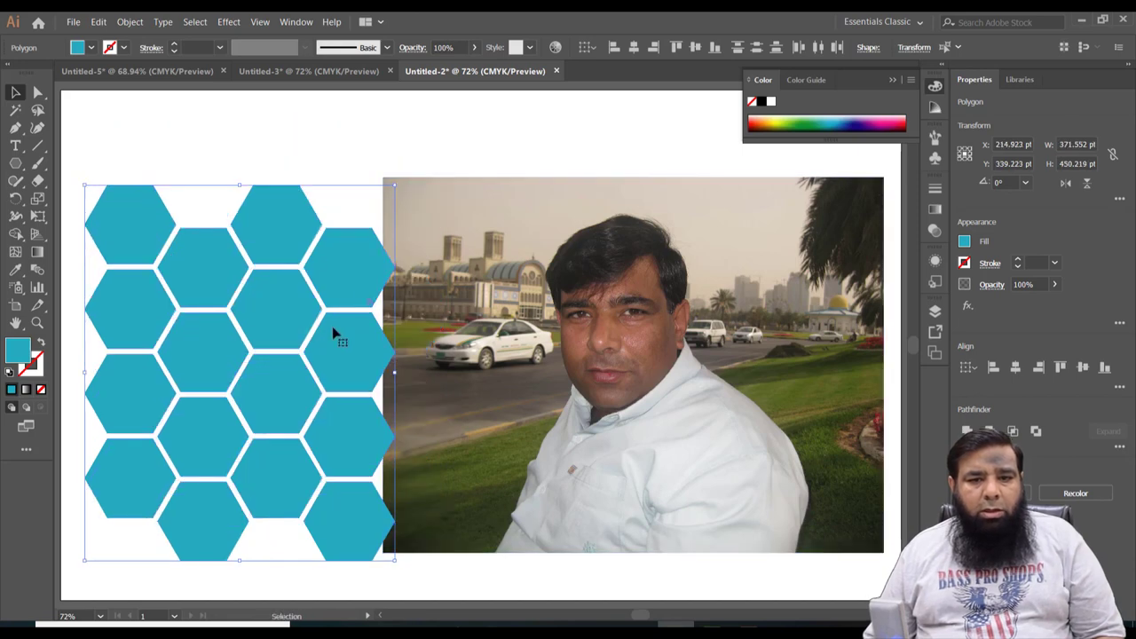
{"action": "mouse_move", "coordinate": [282, 391]}
{"action": "left_mouse_down"}
{"action": "mouse_move", "coordinate": [687, 378]}
{"action": "mouse_move", "coordinate": [679, 383]}
{"action": "left_mouse_up"}
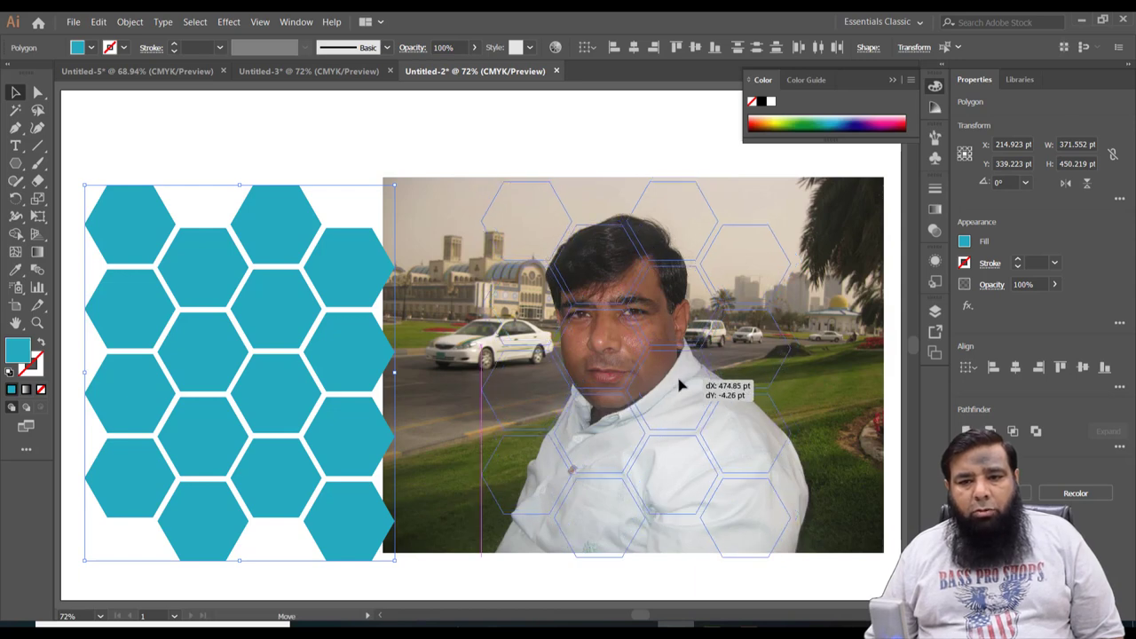
{"action": "left_click_drag", "start_coordinate": [679, 383], "coordinate": [675, 376]}
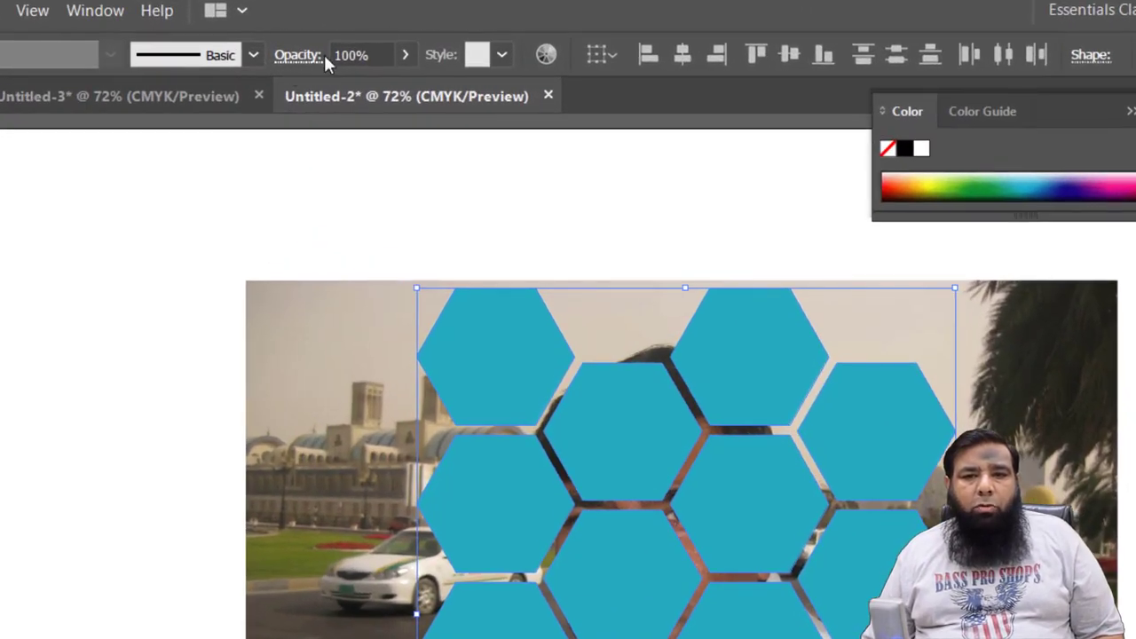
- Lower the hexagons' opacity to 56% so the photo shows through
{"action": "left_click", "coordinate": [407, 53]}
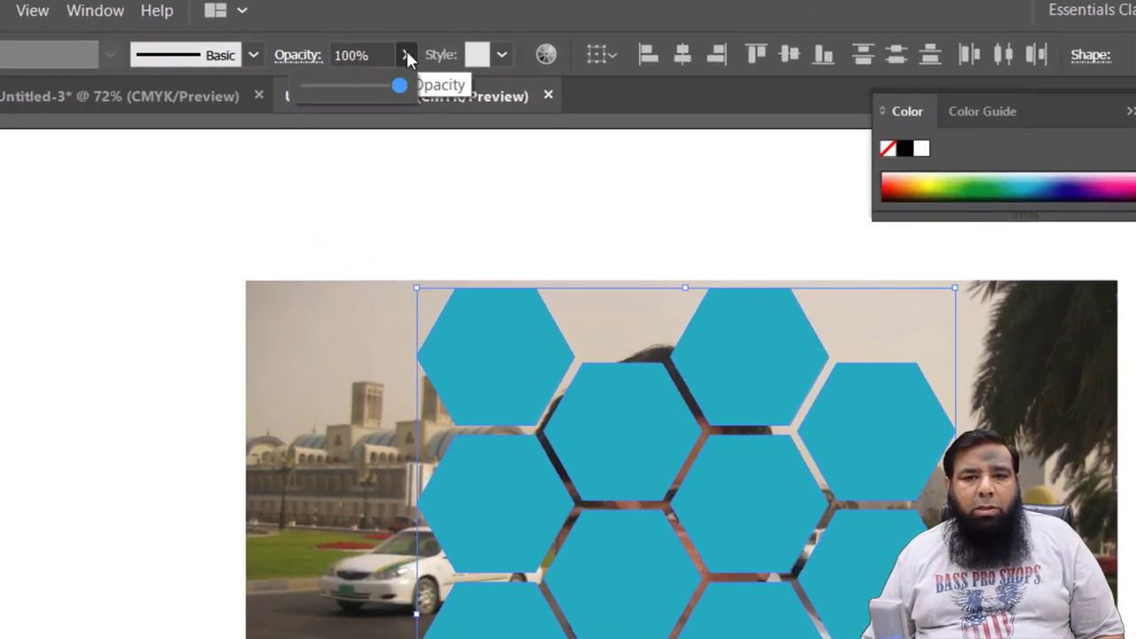
{"action": "left_click_drag", "start_coordinate": [393, 96], "coordinate": [356, 97]}
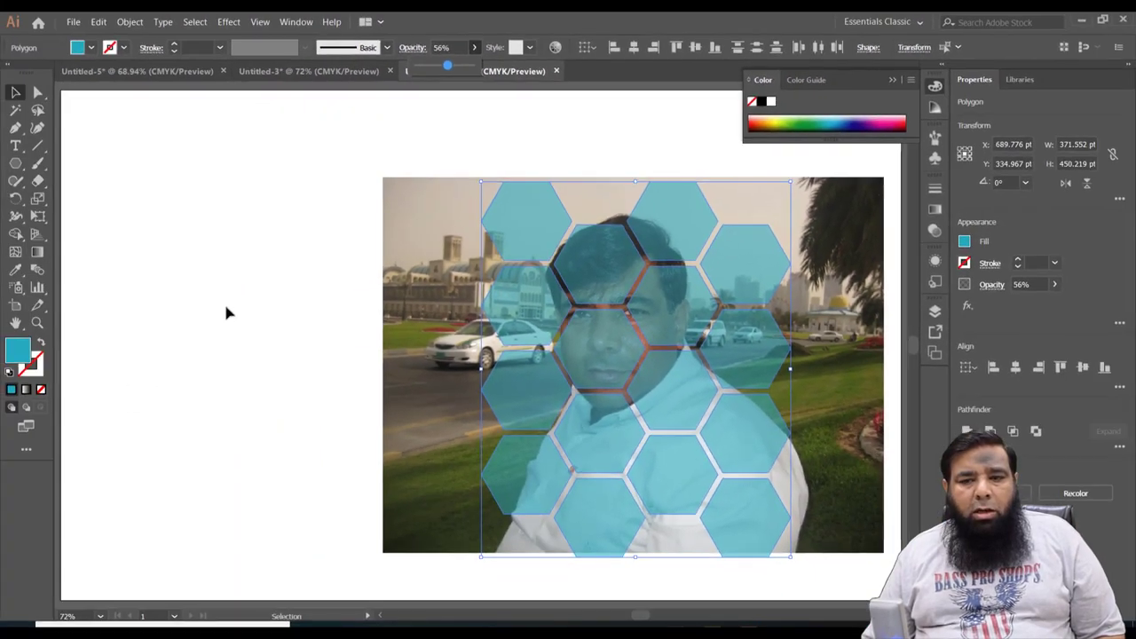
{"action": "left_click", "coordinate": [224, 306]}
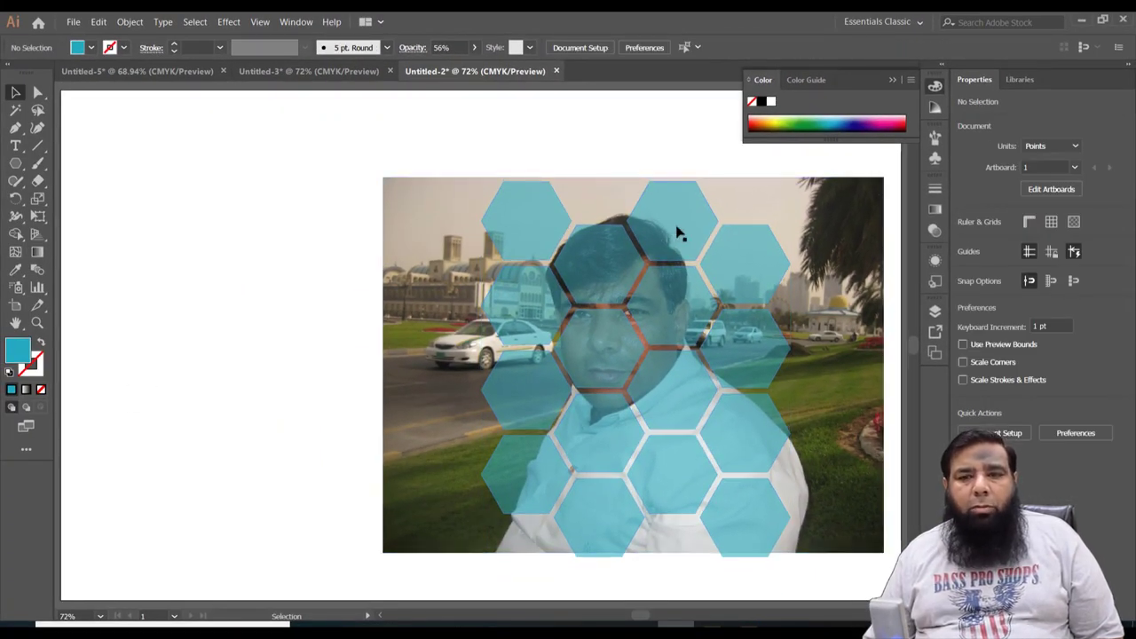
- Shift-select seven hexagons across the face and lower part of the honeycomb
{"action": "left_click", "coordinate": [587, 255]}
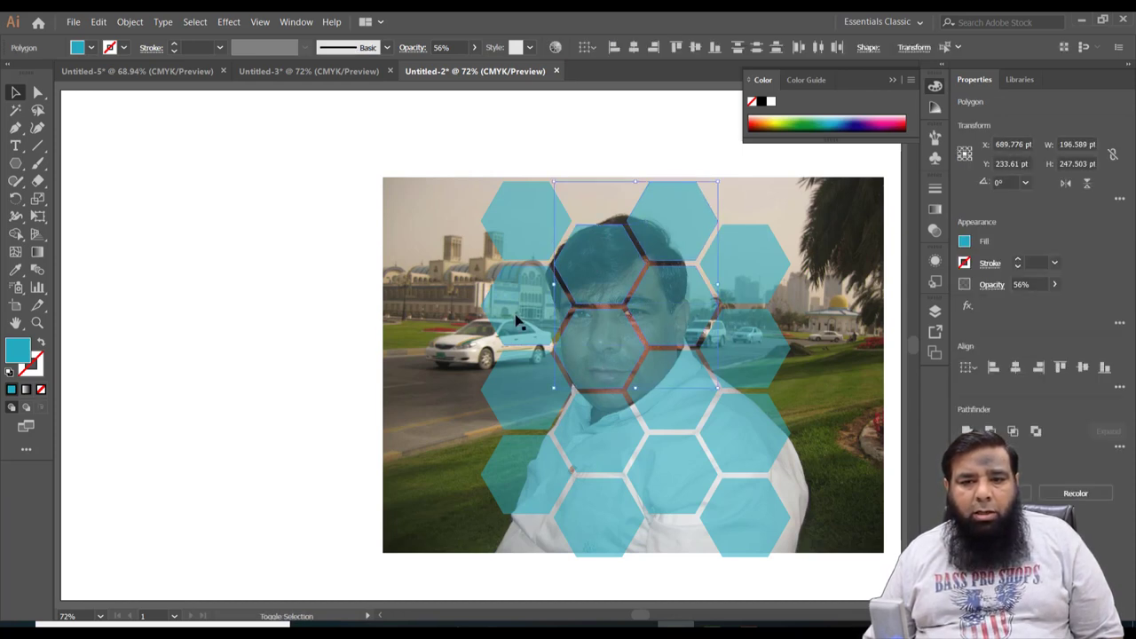
{"action": "left_click", "coordinate": [543, 355], "text": "shift"}
{"action": "left_click", "coordinate": [609, 448], "text": "shift"}
{"action": "left_click", "coordinate": [684, 424], "text": "shift"}
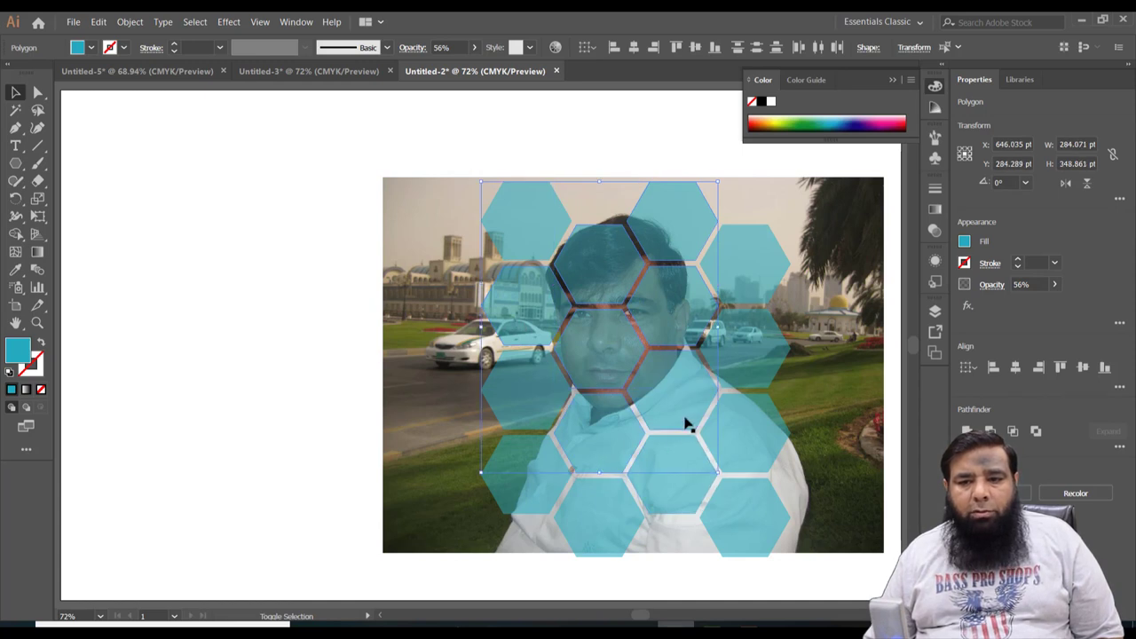
{"action": "left_click", "coordinate": [745, 285], "text": "shift"}
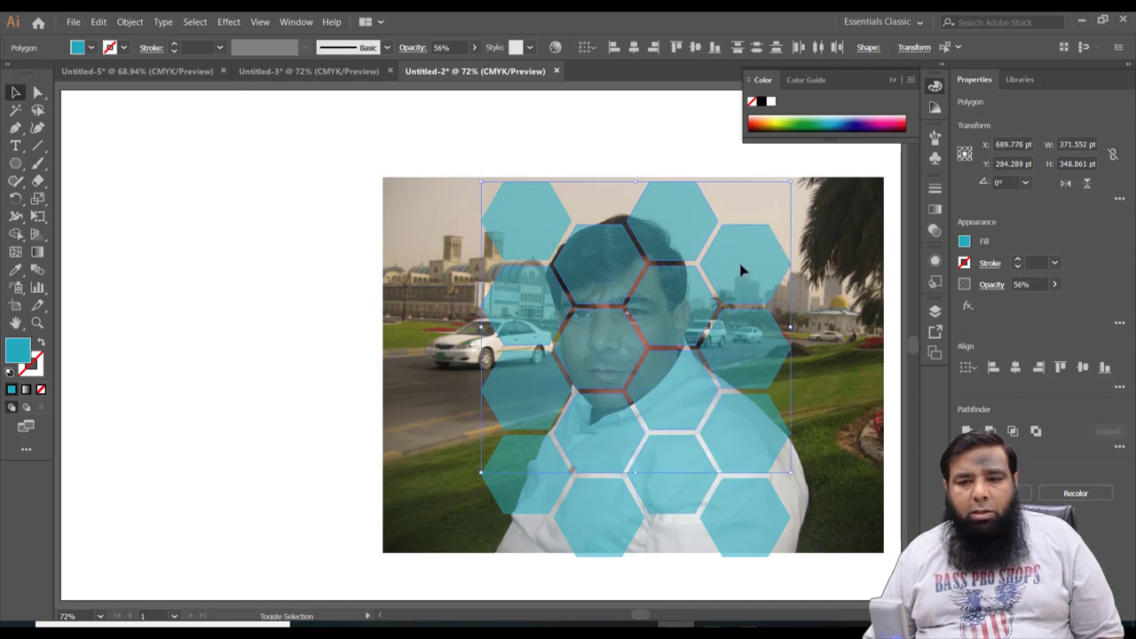
{"action": "left_click", "coordinate": [608, 499], "text": "shift"}
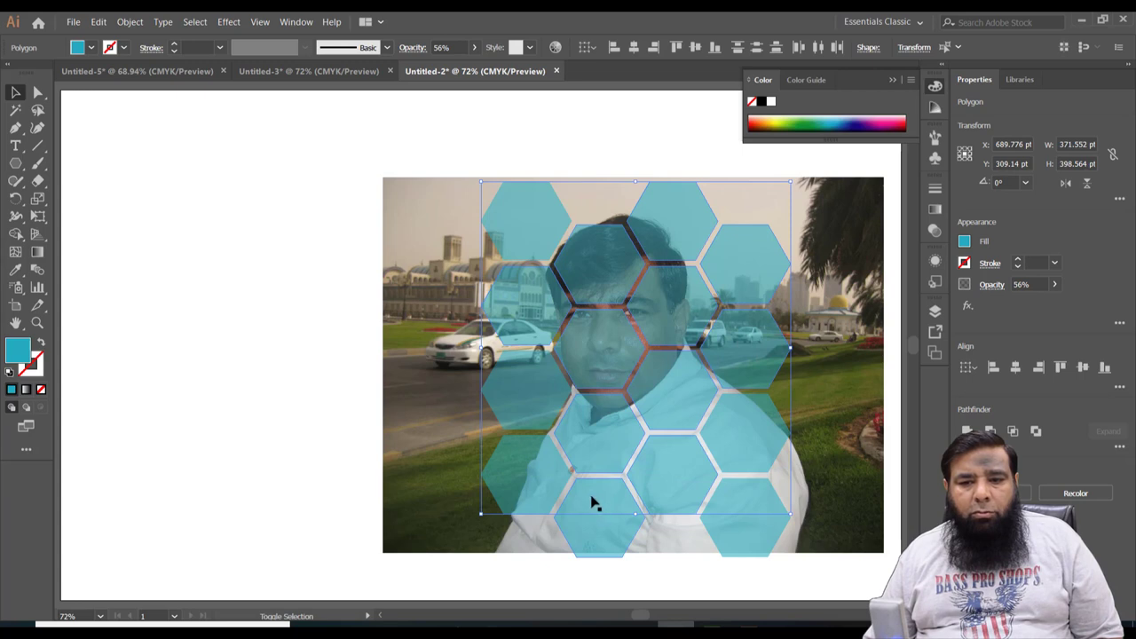
{"action": "left_click", "coordinate": [594, 502], "text": "shift"}
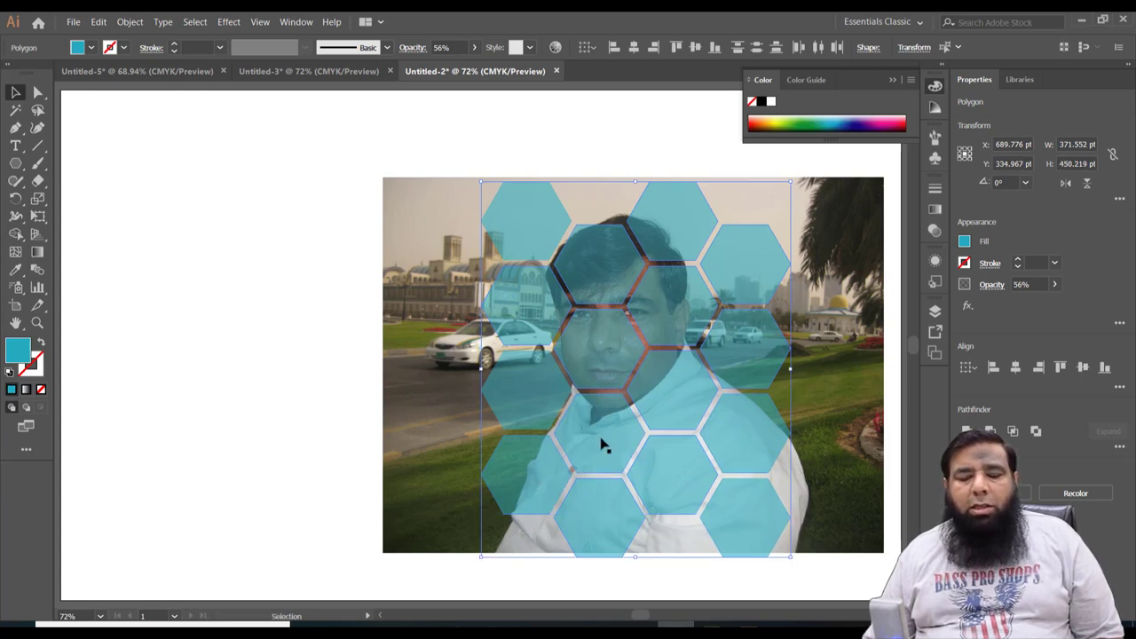
- Make the selected hexagons one compound path, then add the photo to the selection
{"action": "left_click", "coordinate": [302, 21]}
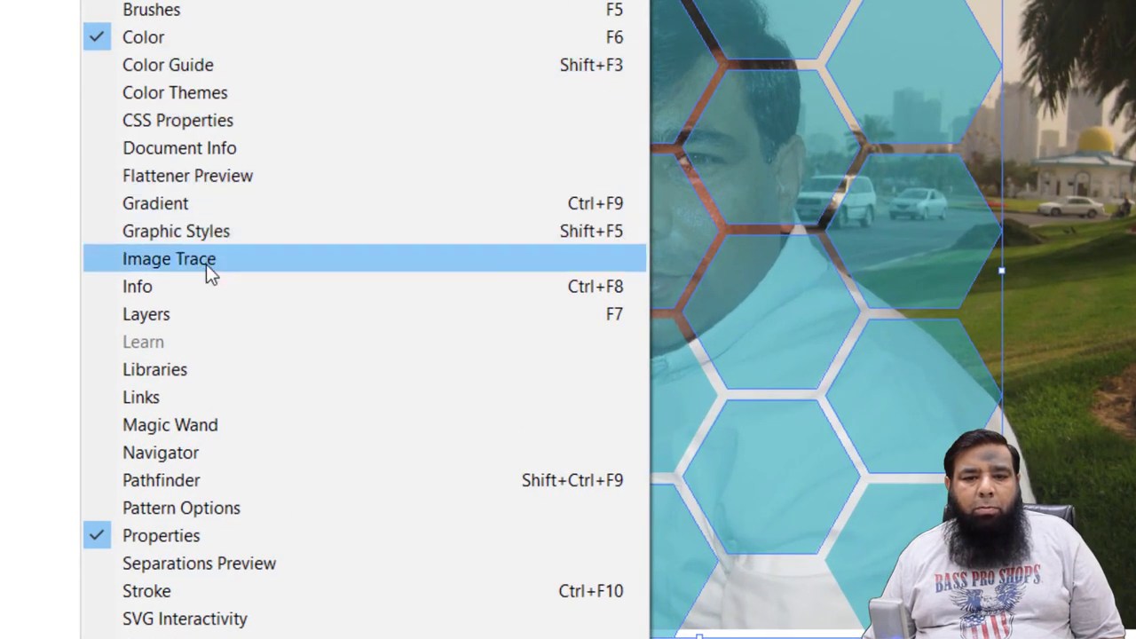
{"action": "left_click", "coordinate": [216, 480]}
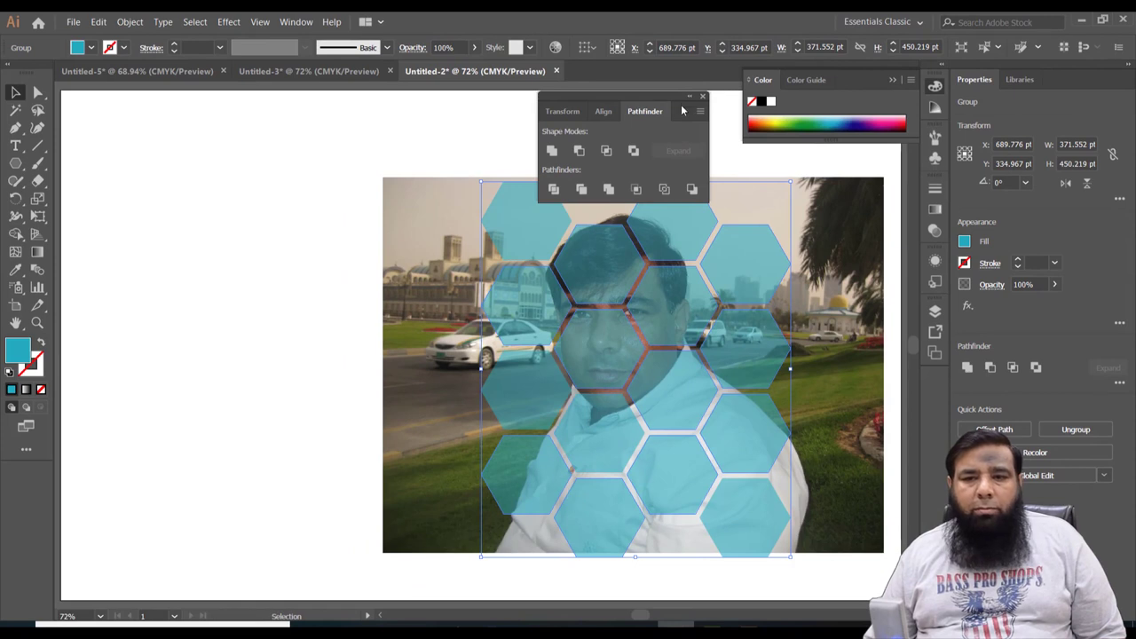
{"action": "left_click", "coordinate": [702, 97]}
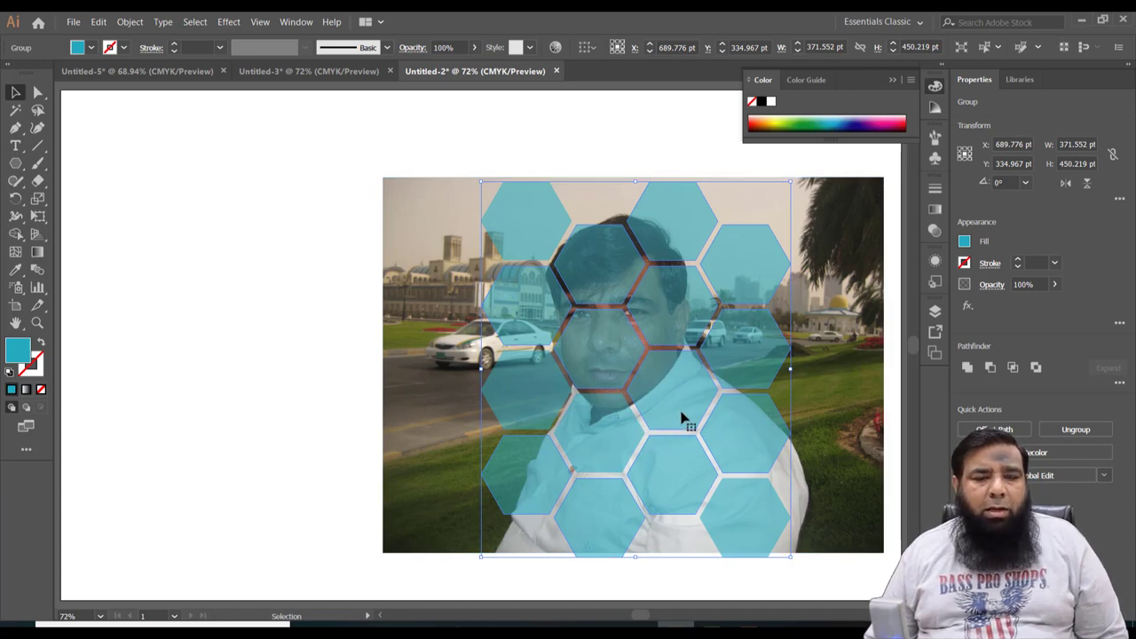
{"action": "left_click", "coordinate": [129, 22]}
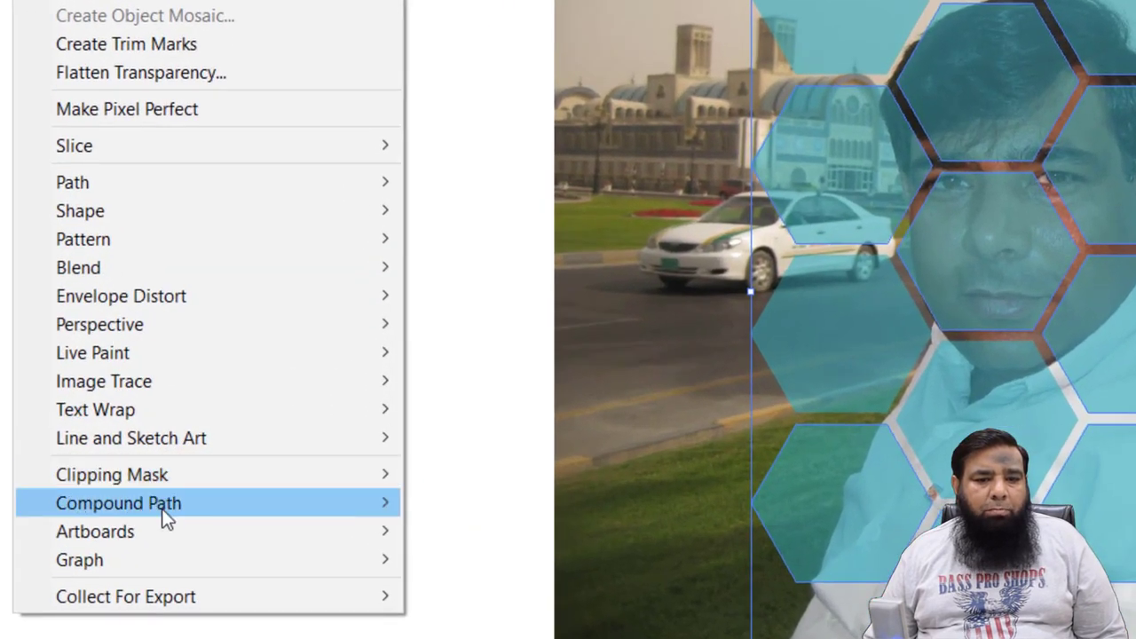
{"action": "mouse_move", "coordinate": [119, 504]}
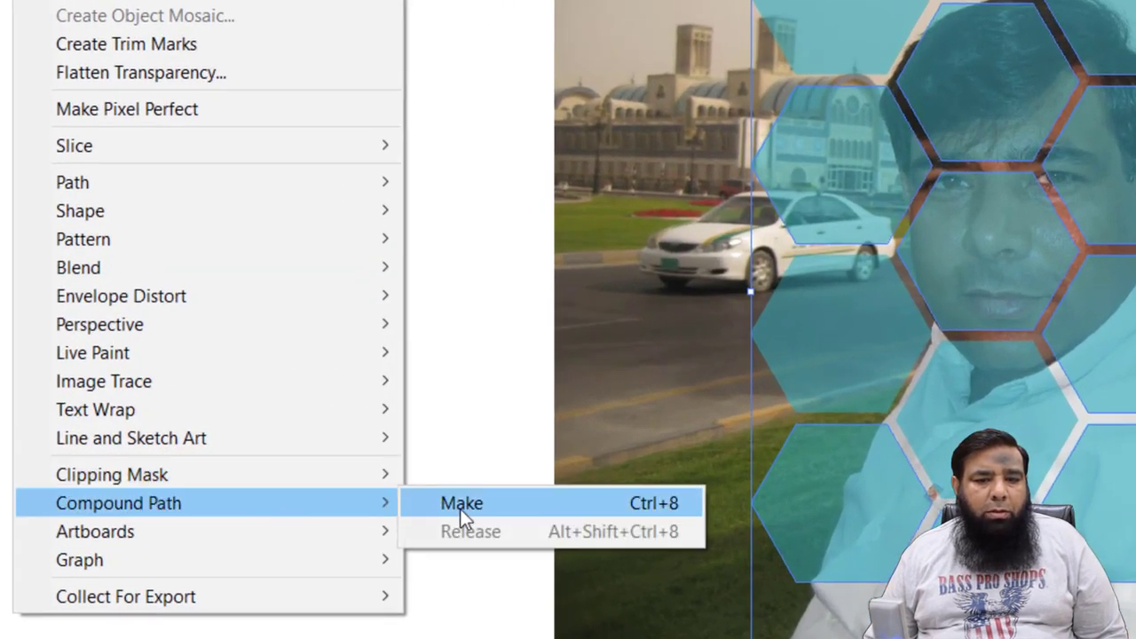
{"action": "left_click", "coordinate": [460, 509]}
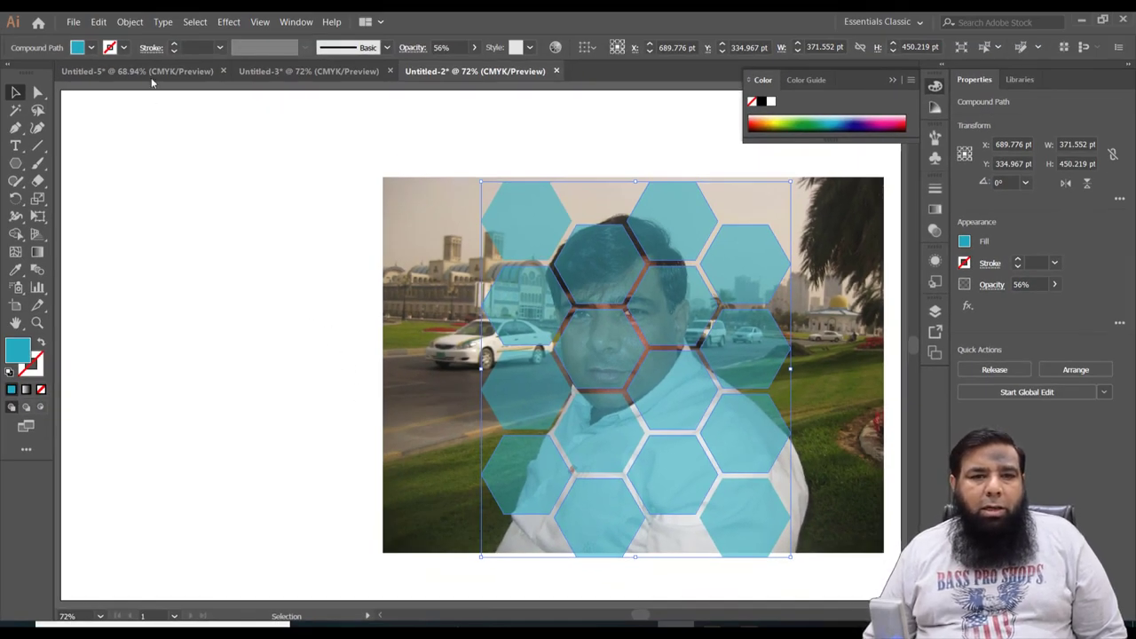
{"action": "left_click", "coordinate": [435, 411], "text": "shift"}
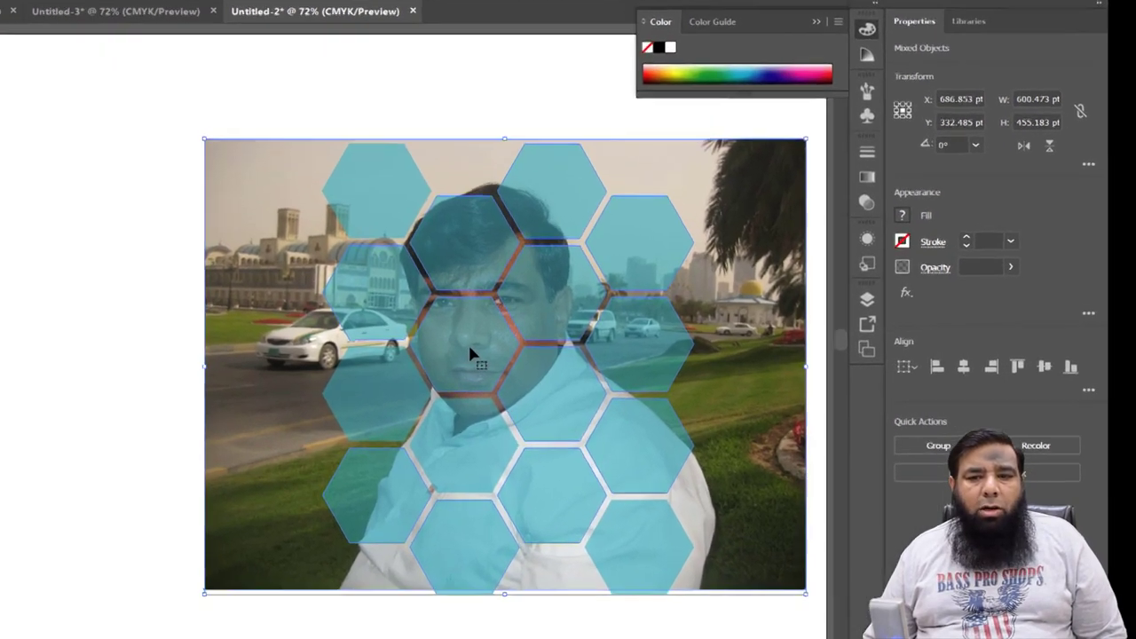
- Clip the portrait photo into the hexagon compound path with Make Clipping Mask
{"action": "right_click", "coordinate": [605, 356]}
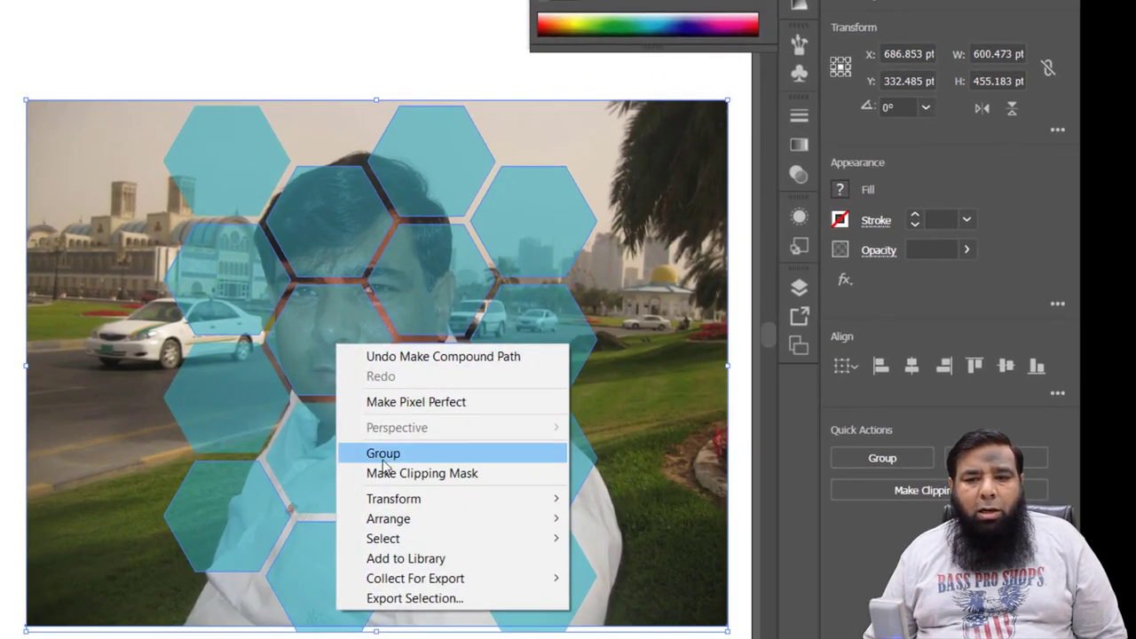
{"action": "left_click", "coordinate": [408, 480]}
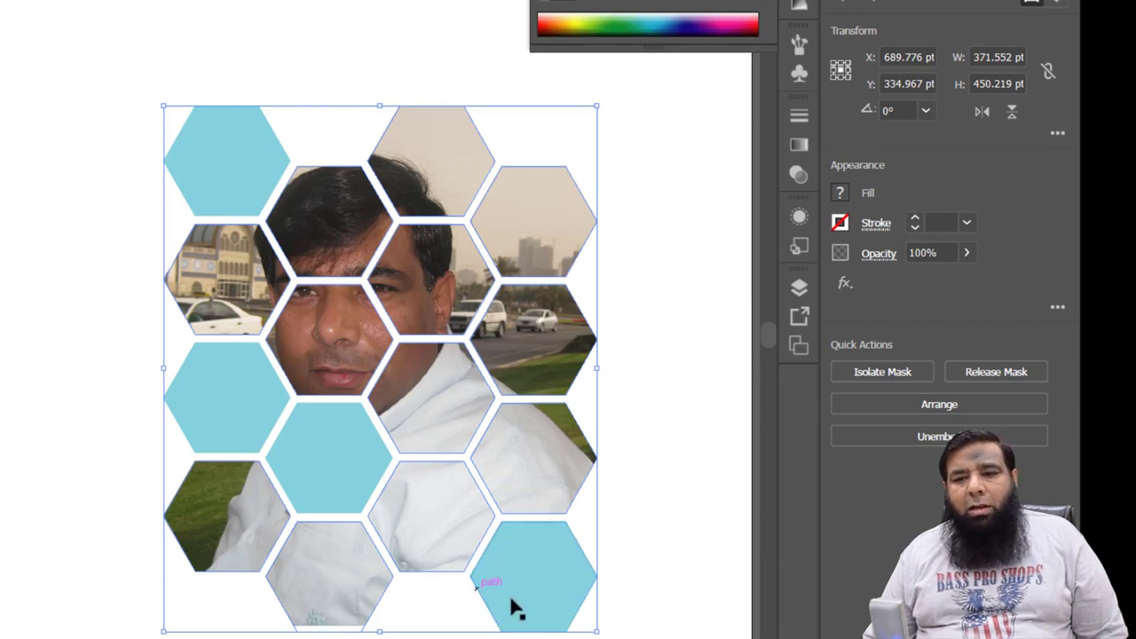
{"action": "left_click", "coordinate": [656, 402]}
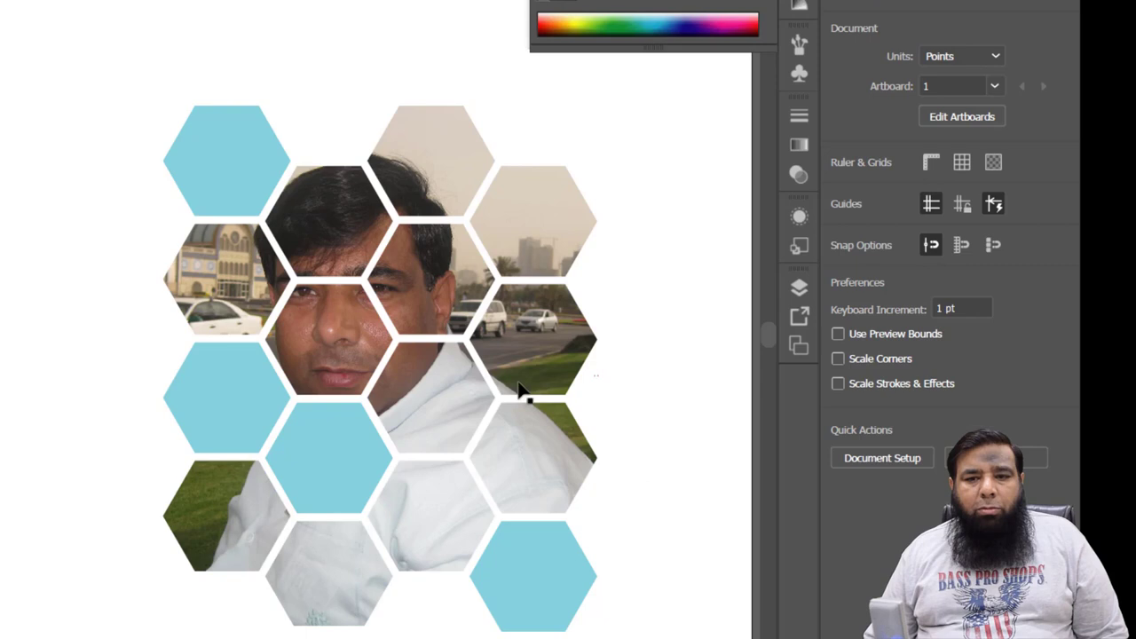
- Recolour the four solid hexagons pink, yellow, green and red, then close the Color panel
{"action": "left_click", "coordinate": [326, 453]}
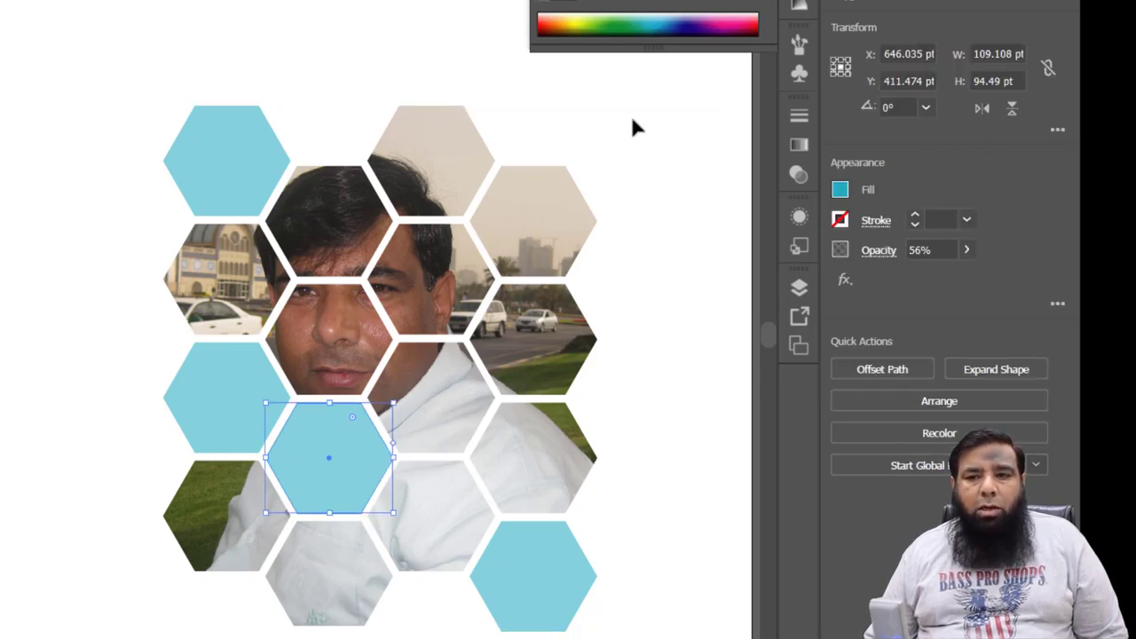
{"action": "left_click", "coordinate": [748, 18]}
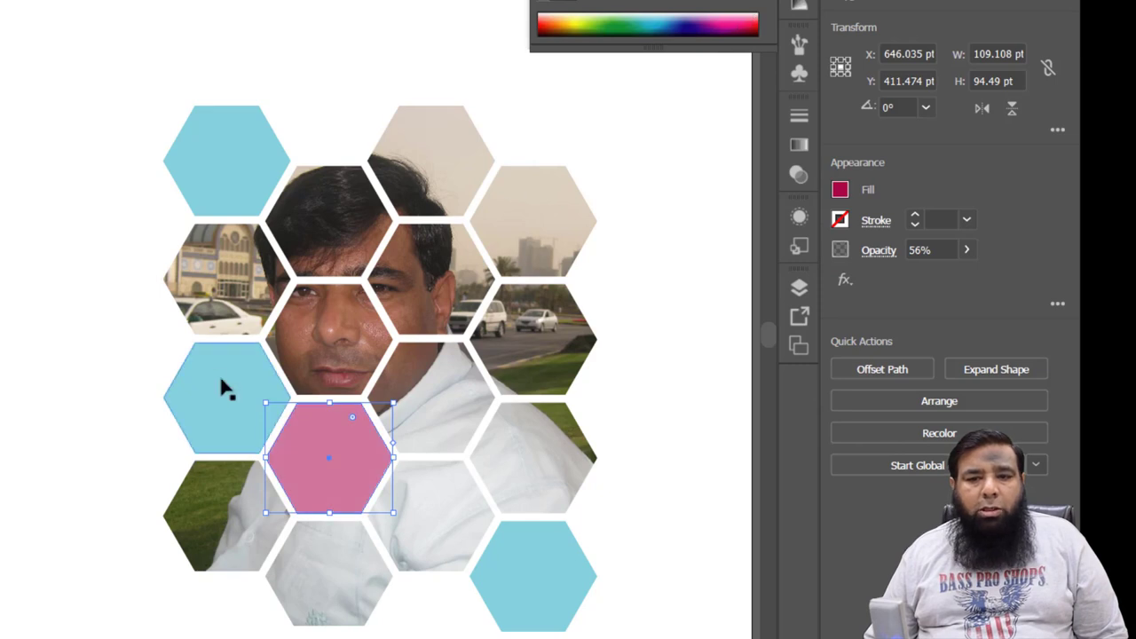
{"action": "left_click", "coordinate": [222, 382]}
{"action": "left_click", "coordinate": [581, 18]}
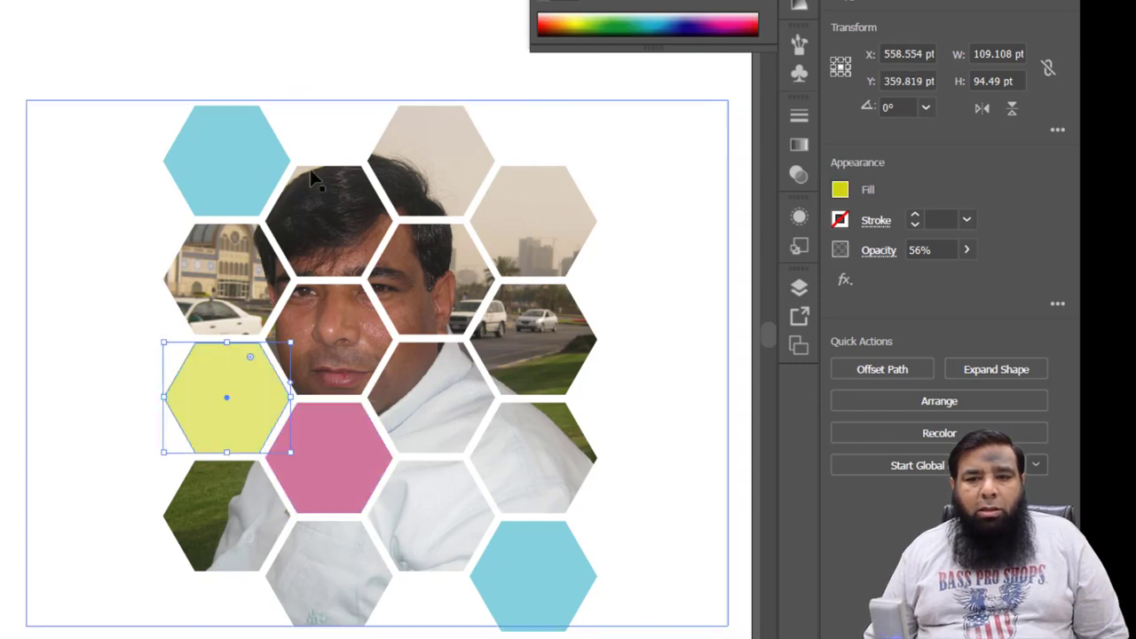
{"action": "left_click", "coordinate": [234, 163]}
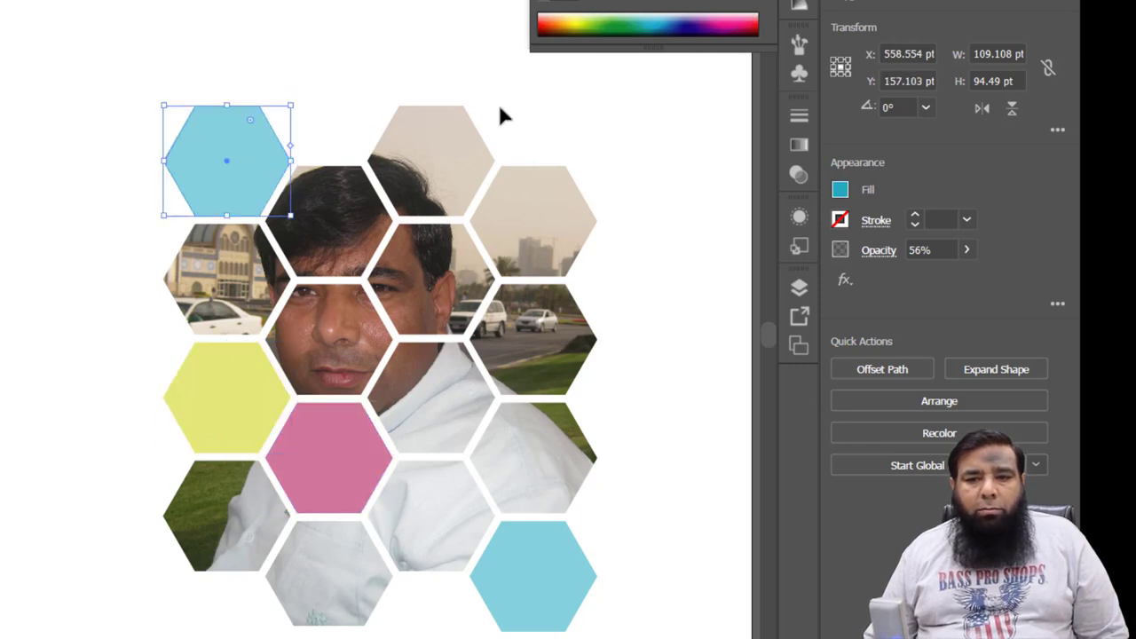
{"action": "left_click", "coordinate": [608, 18]}
{"action": "left_click", "coordinate": [532, 541]}
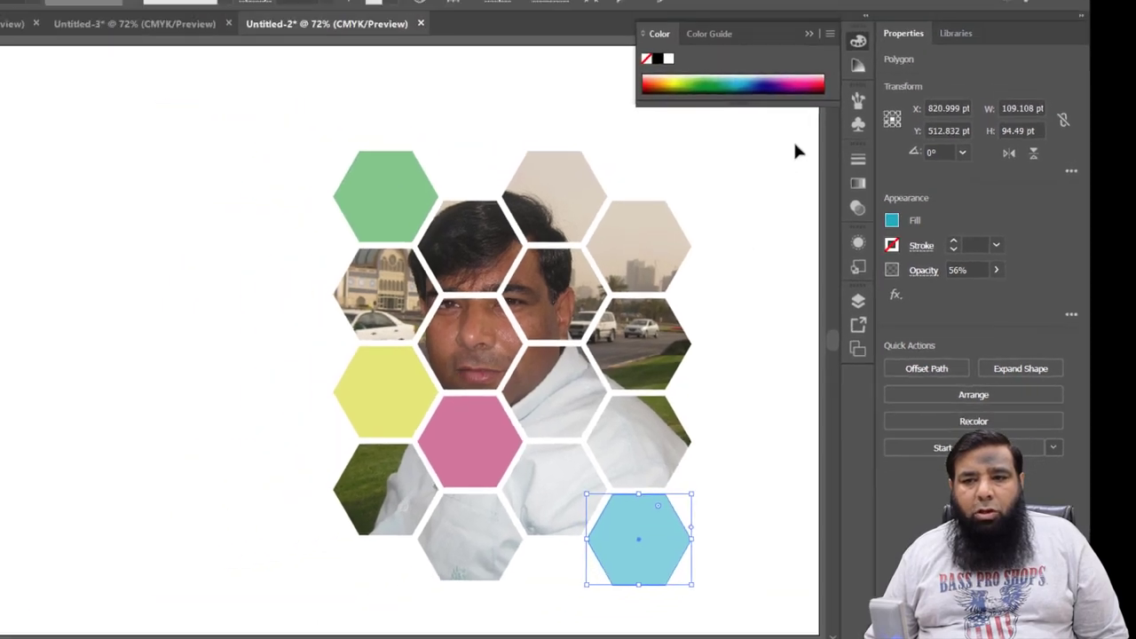
{"action": "left_click", "coordinate": [818, 89]}
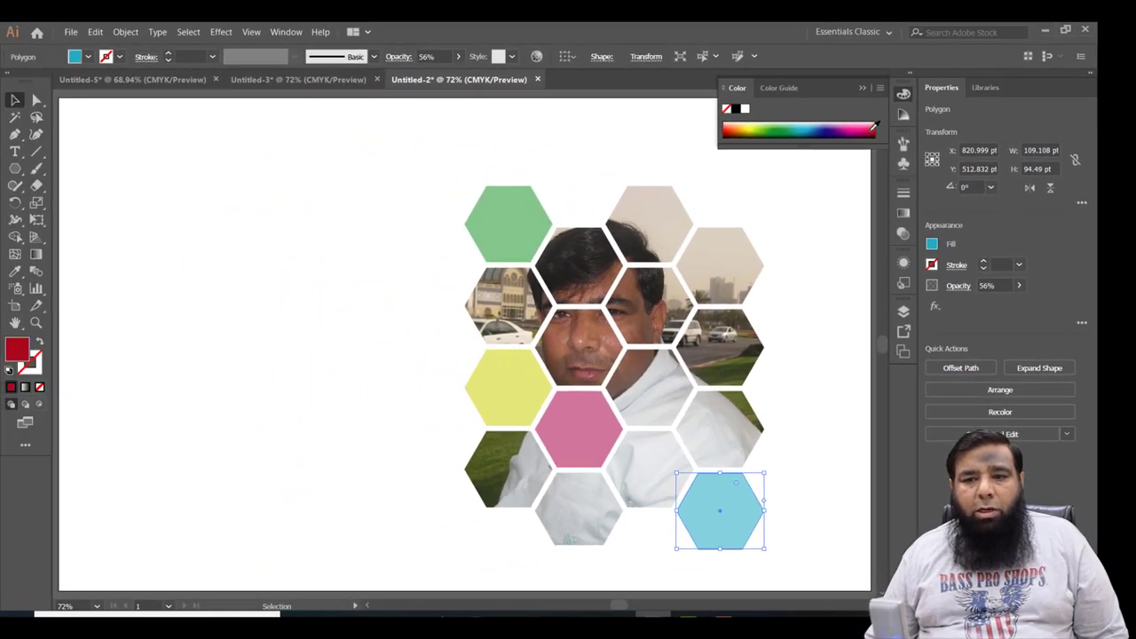
{"action": "left_click", "coordinate": [231, 271]}
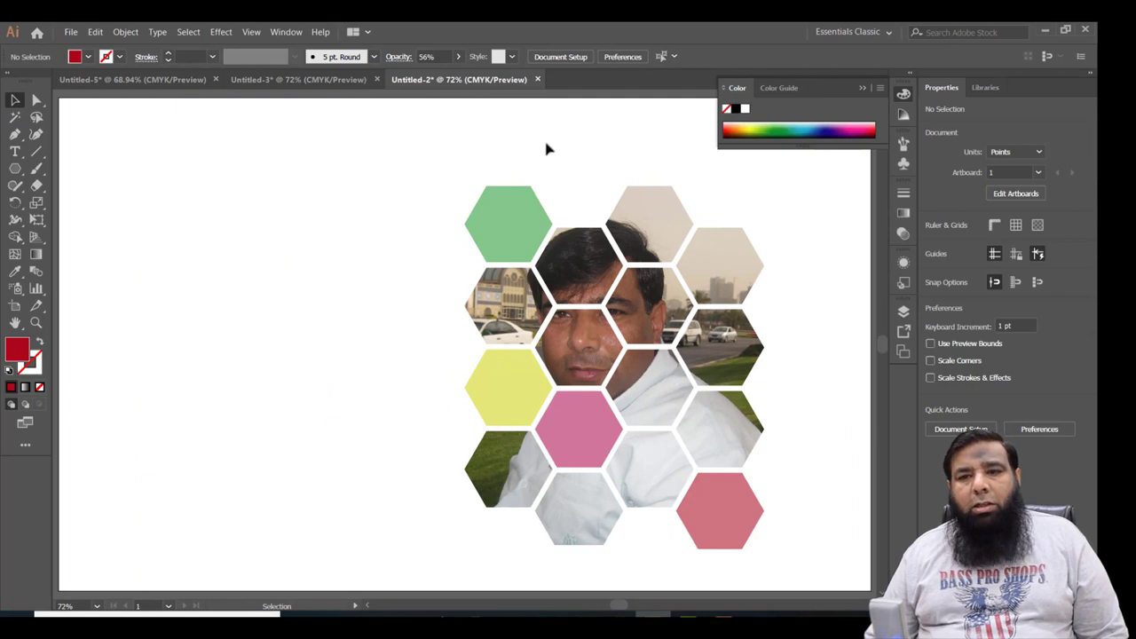
{"action": "left_click", "coordinate": [861, 90]}
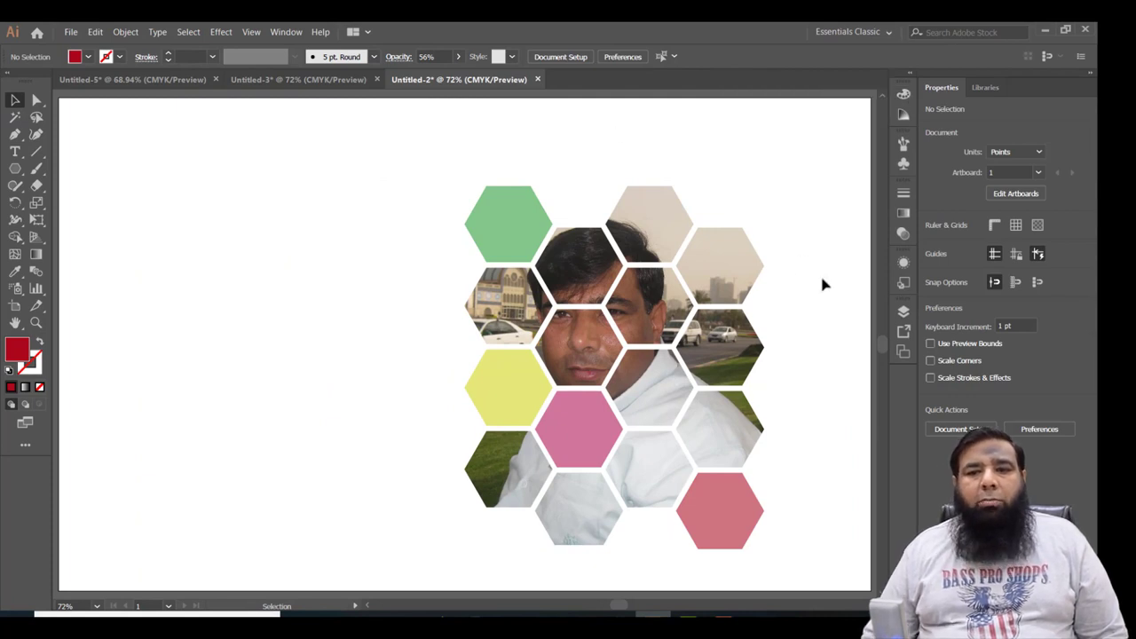